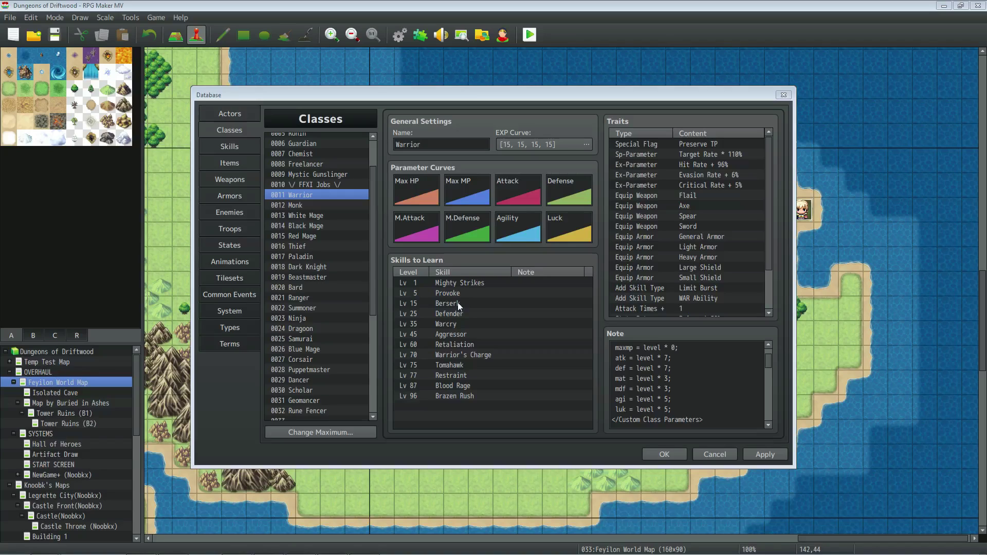
Look up the WAR Ability skill type used by the Warrior class in the database's type lists.
left_click(308, 195)
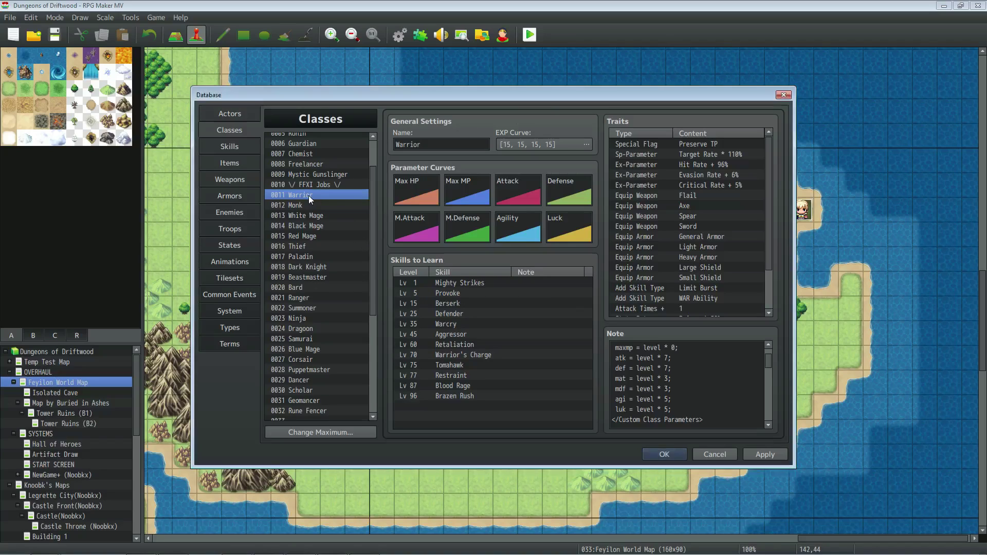
left_click(245, 327)
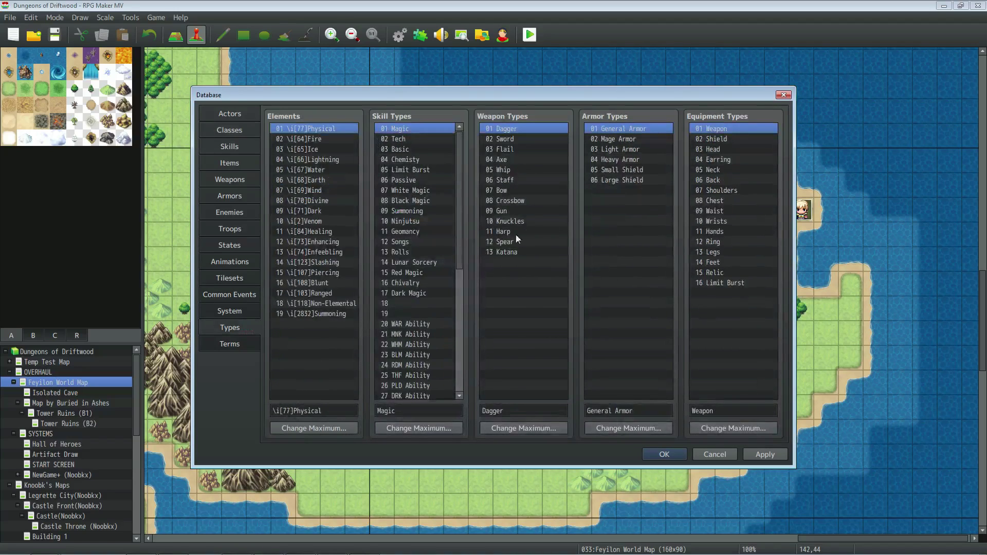
left_click(421, 324)
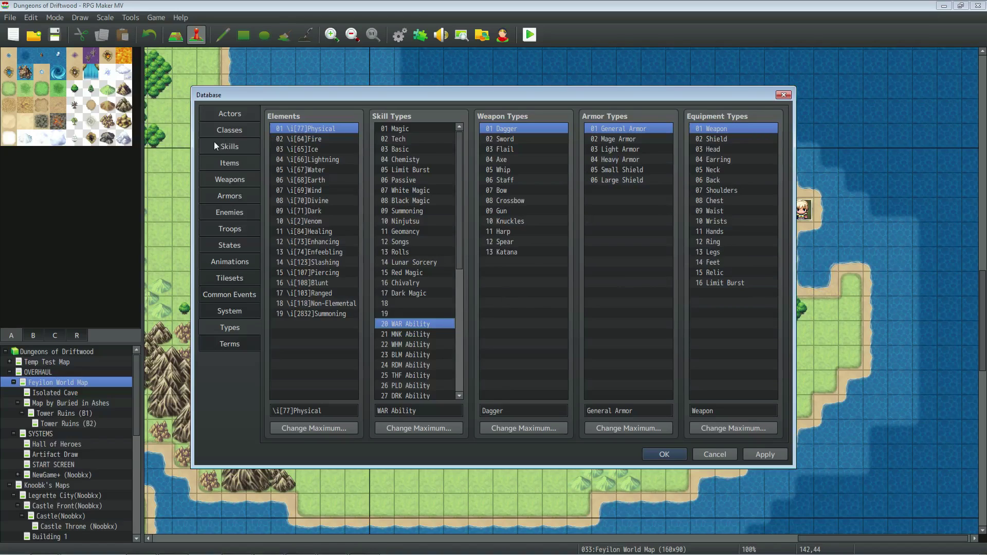
Return to the Warrior class and examine the Custom Class Parameters block in its note.
left_click(222, 130)
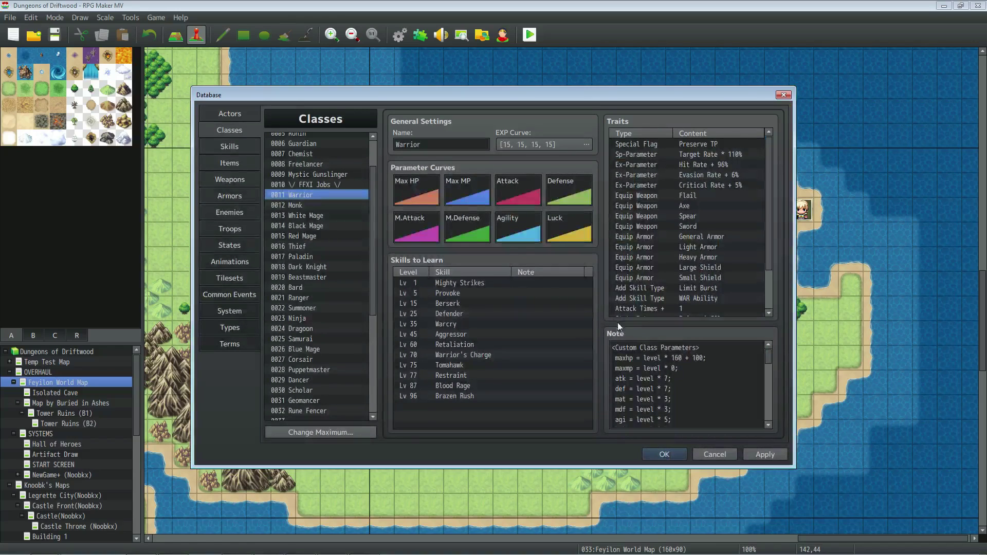
left_click(667, 363)
key("ctrl+a")
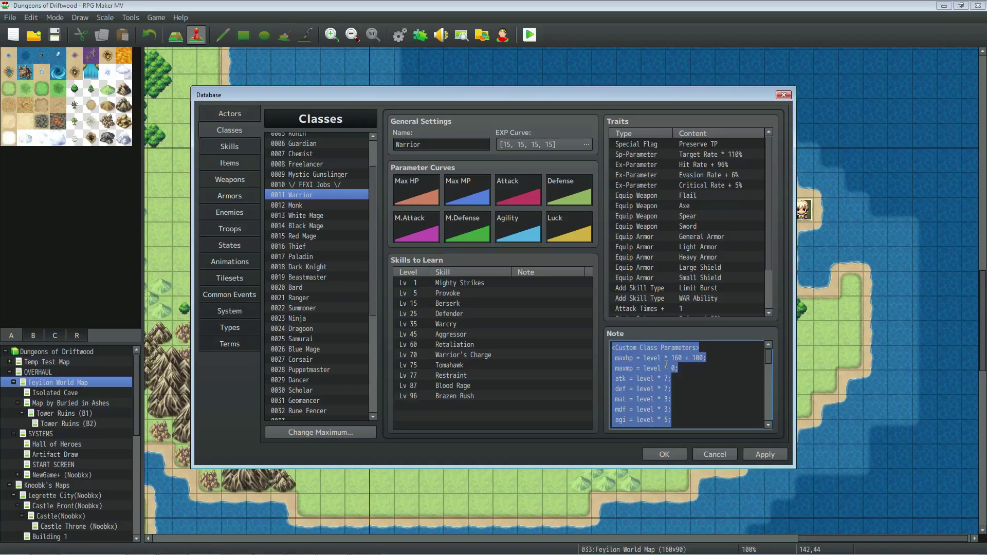
left_click(666, 364)
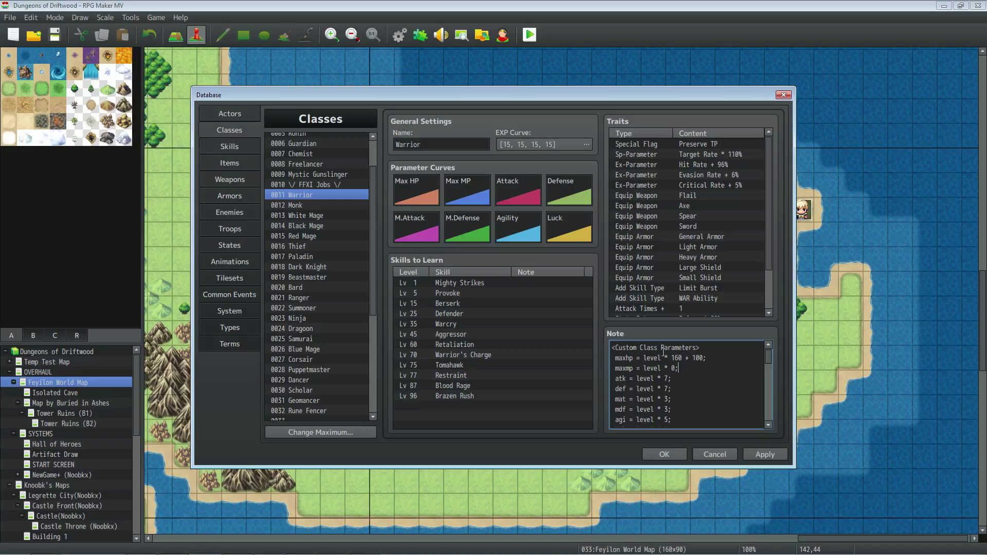
left_click(687, 379)
scroll(687, 381, "down", 1)
scroll(690, 366, "up", 1)
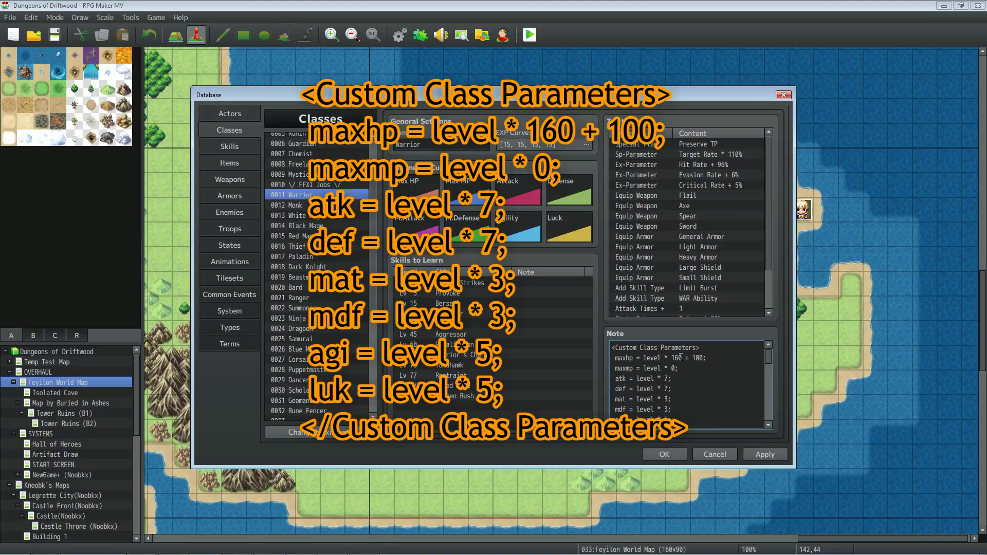
Examine the maxhp formula in the Warrior's note, focusing on its level multiplier and added base value.
left_click_drag(703, 358, 692, 358)
key("Left")
key("Left")
key("Left")
key("Left")
key("shift+Left")
key("shift+Left")
key("shift+Left")
left_click(694, 360)
scroll(691, 366, "down", 1)
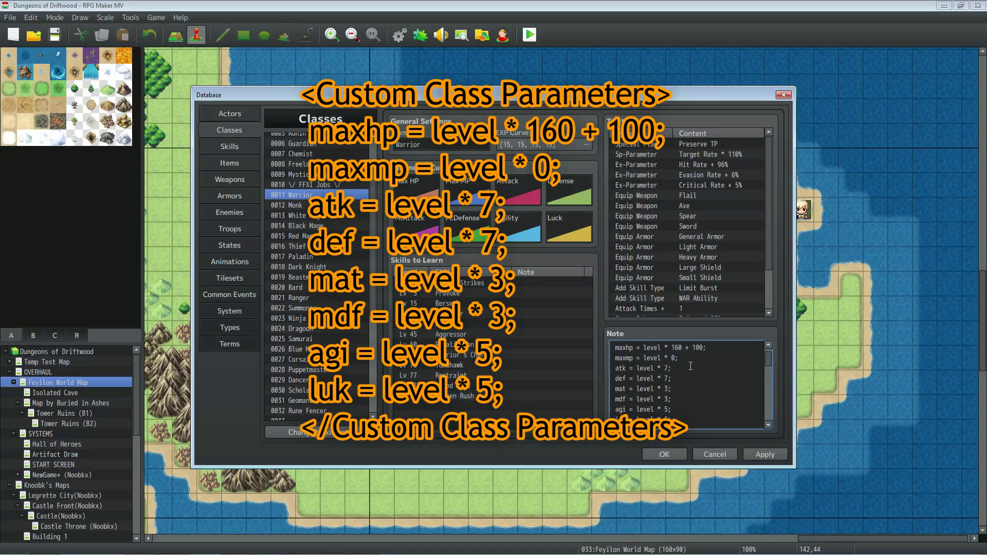
Examine the maxmp formula and the remaining stat formulas, from atk to luk, in the Warrior's note.
left_click_drag(689, 363, 613, 360)
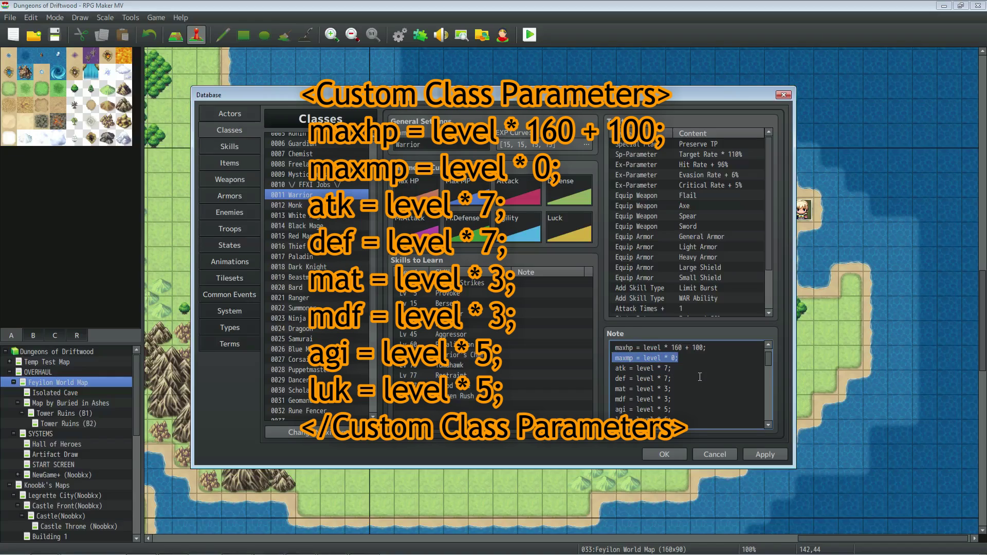
left_click(684, 369)
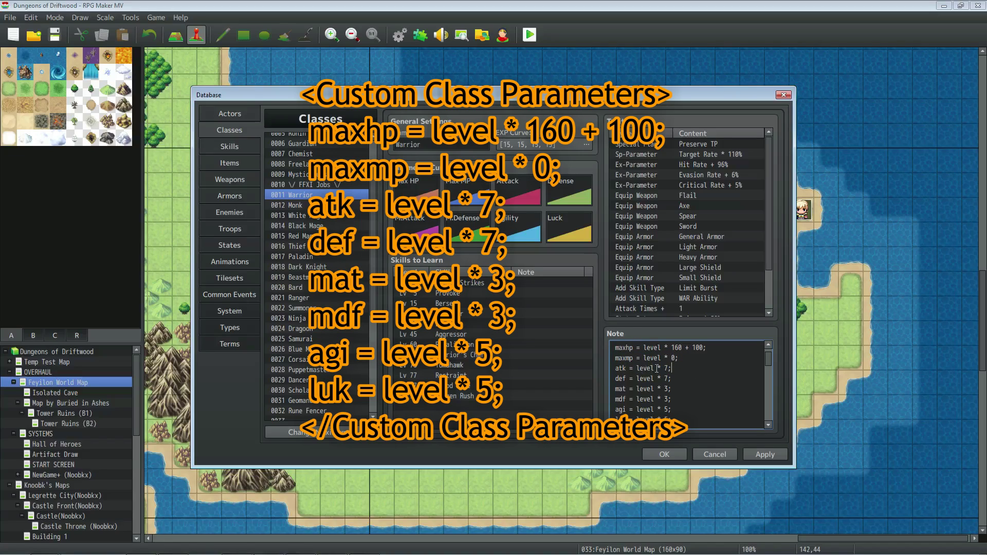
scroll(676, 369, "down", 1)
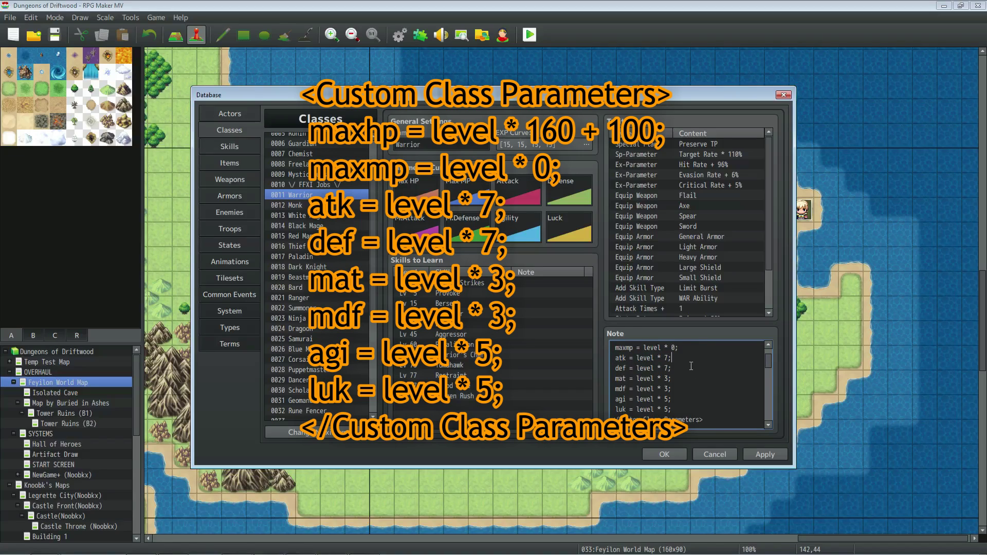
left_click(682, 391)
Examine the Swap Gauge 2 tag and the two Learn Skill tags in the Warrior's note.
scroll(683, 400, "down", 2)
scroll(684, 394, "down", 1)
triple_click(682, 379)
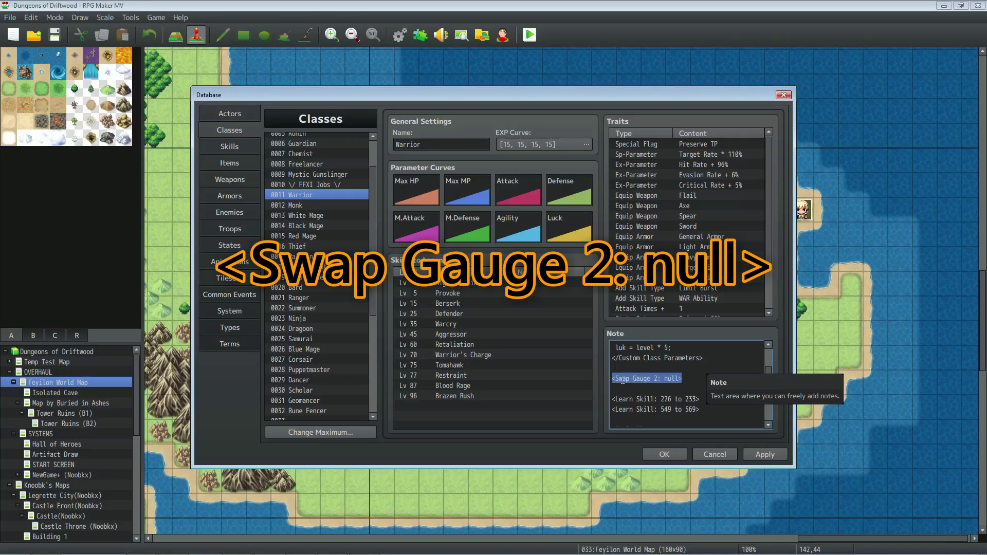
left_click(656, 378)
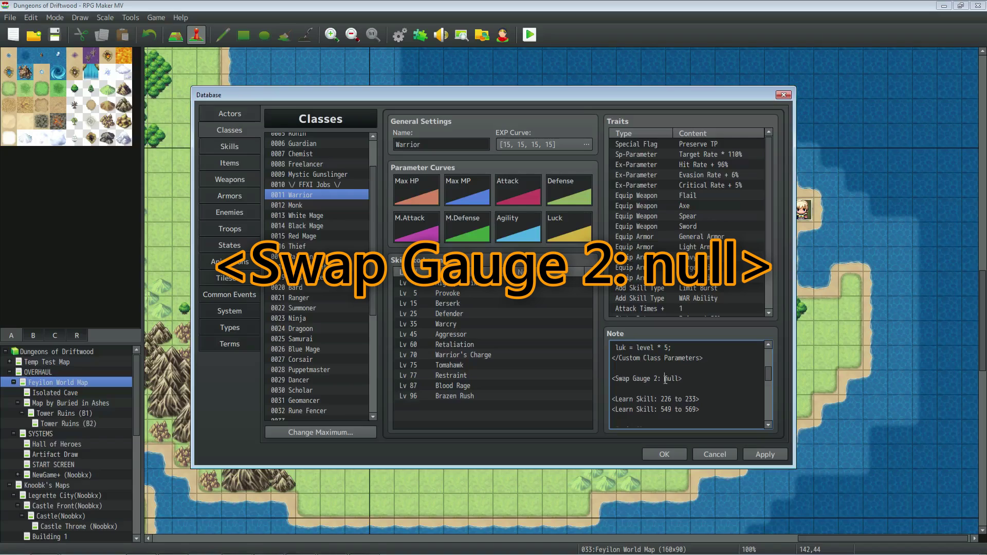
left_click(684, 379)
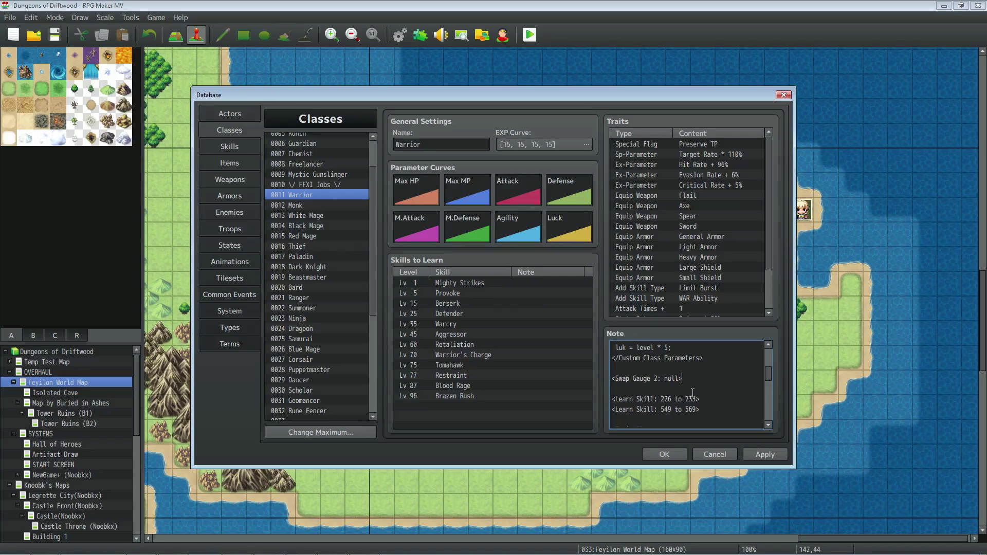
scroll(695, 391, "down", 1)
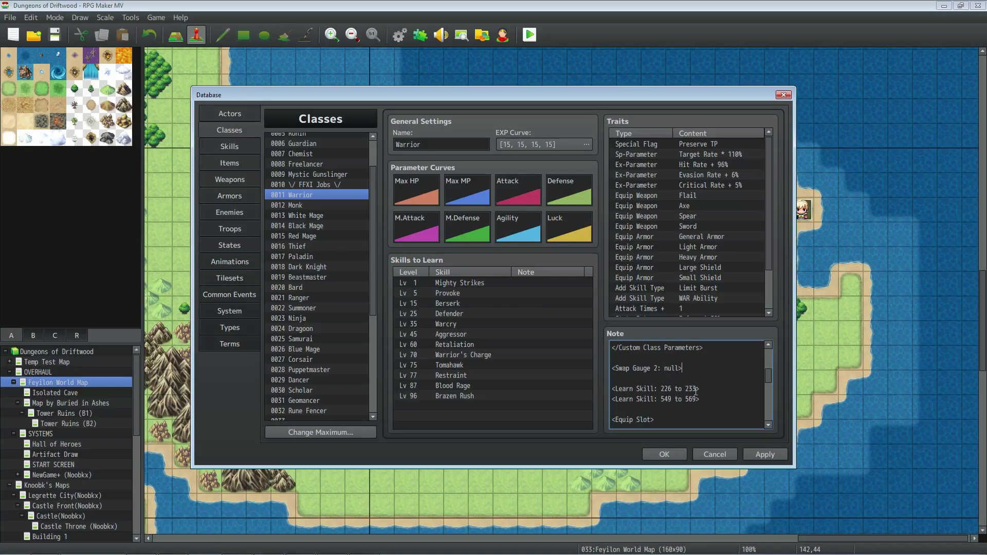
left_click_drag(701, 389, 612, 366)
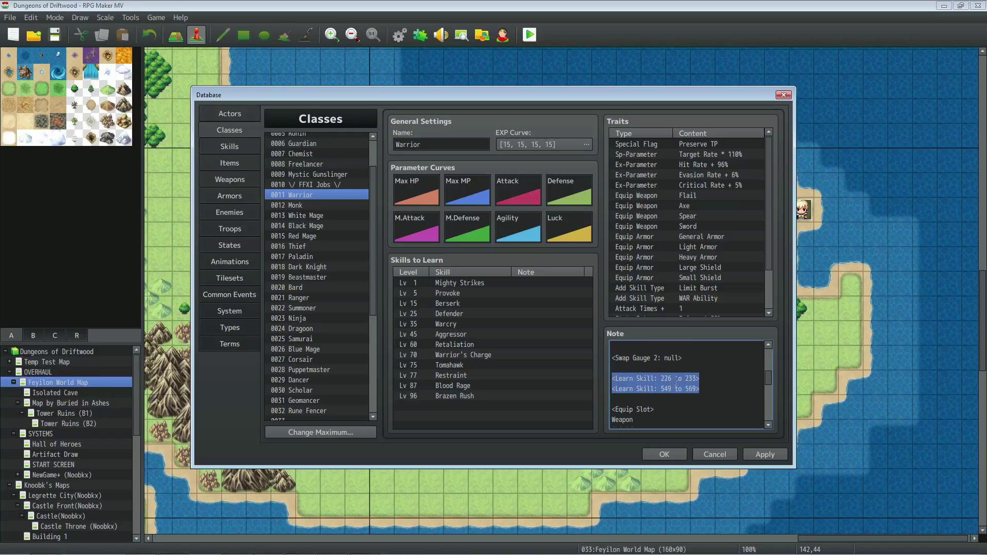
Examine the Equip Slot list and the Icon tag at the end of the Warrior's note.
scroll(676, 381, "down", 3)
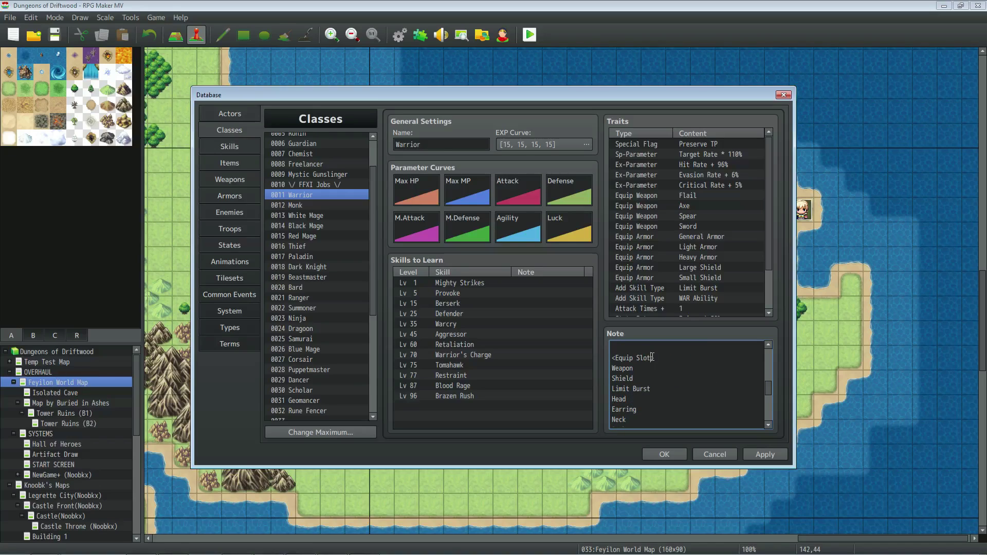
left_click_drag(612, 356, 657, 378)
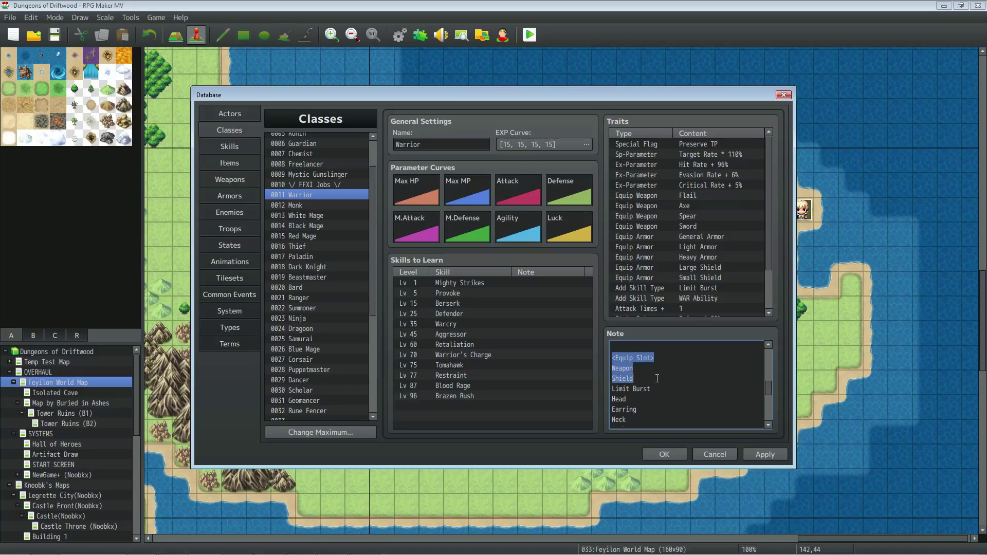
left_click(657, 379)
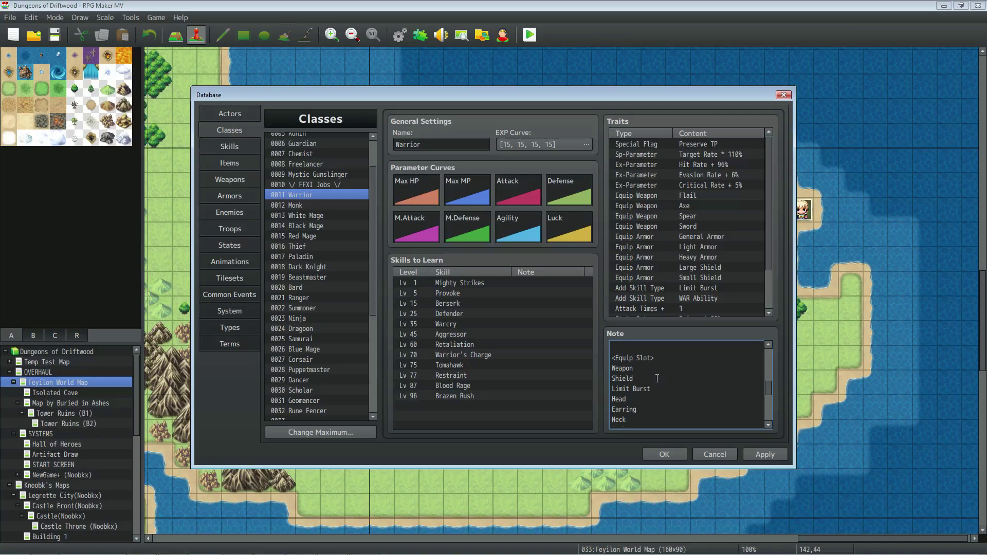
scroll(657, 378, "down", 3)
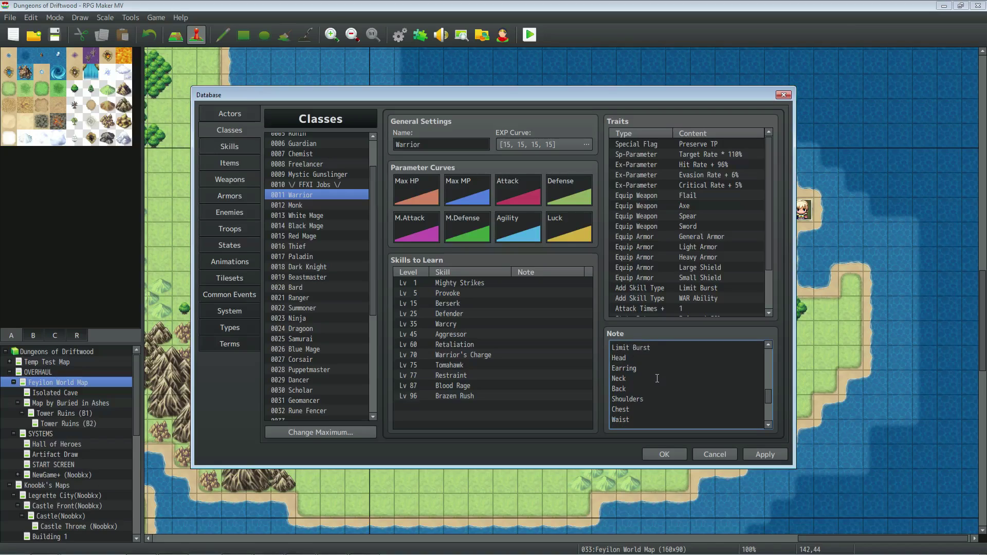
scroll(657, 379, "down", 1)
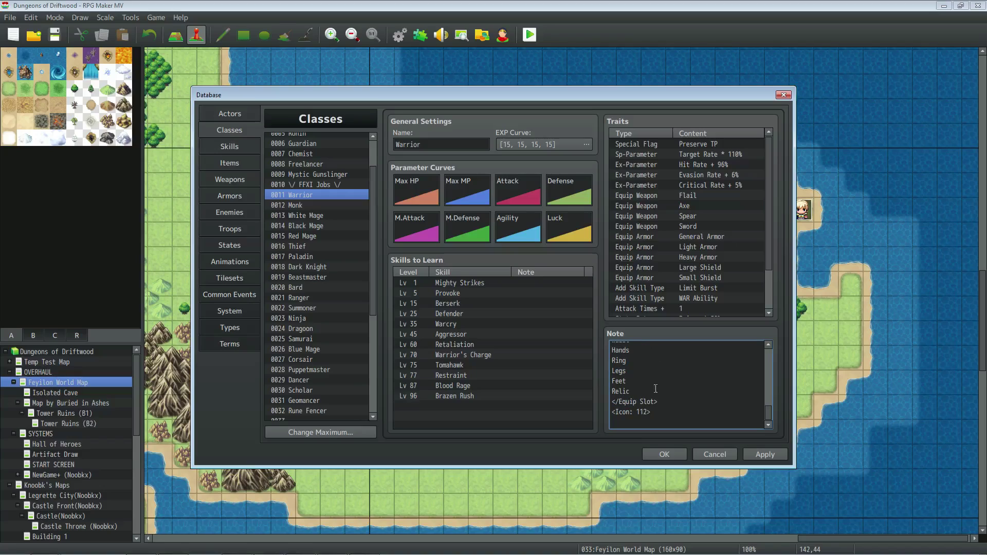
left_click(661, 412)
left_click_drag(661, 412, 611, 412)
left_click(654, 410)
Review the Warrior's Preserve TP flag and its target, hit, evasion and critical rate traits.
left_click(701, 144)
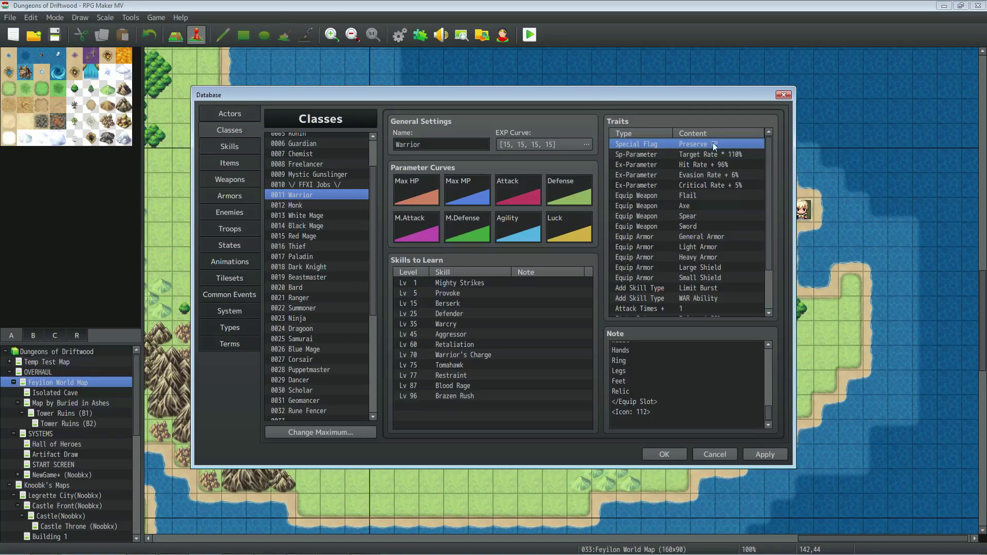
left_click(729, 156)
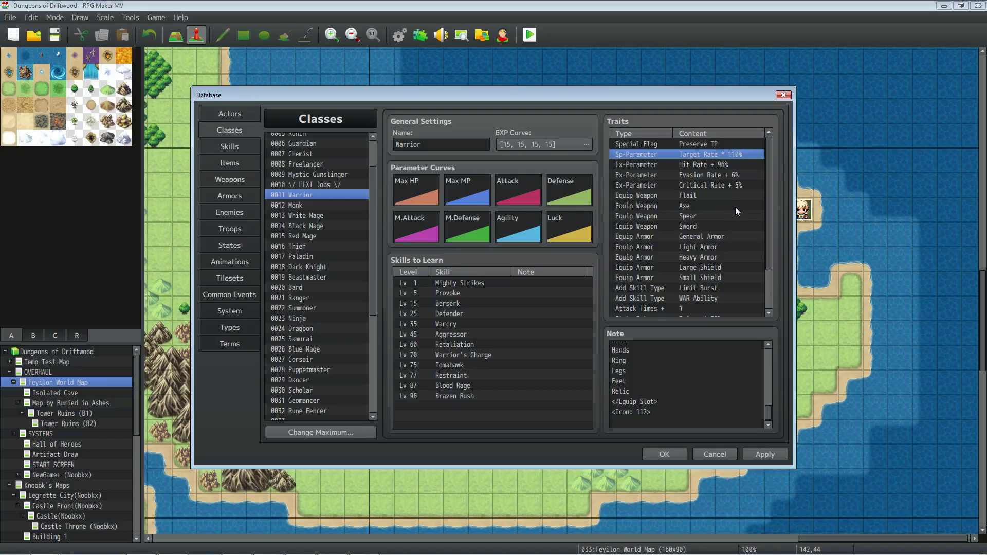
left_click(723, 166)
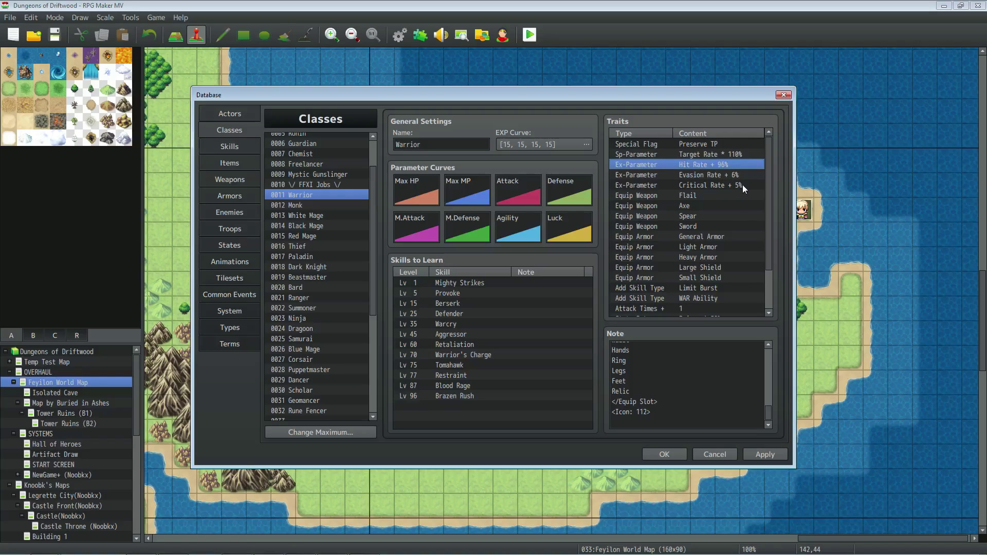
left_click(740, 179)
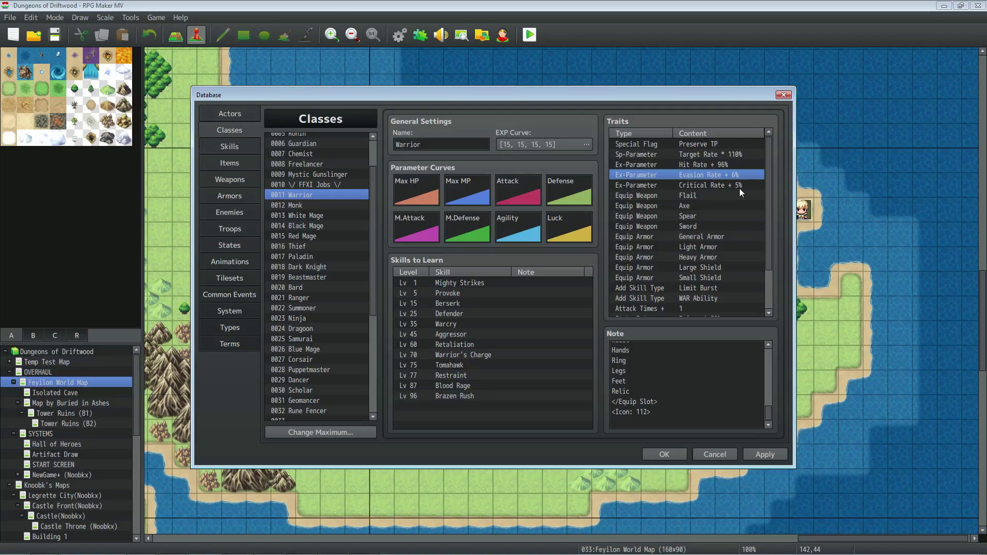
left_click(740, 186)
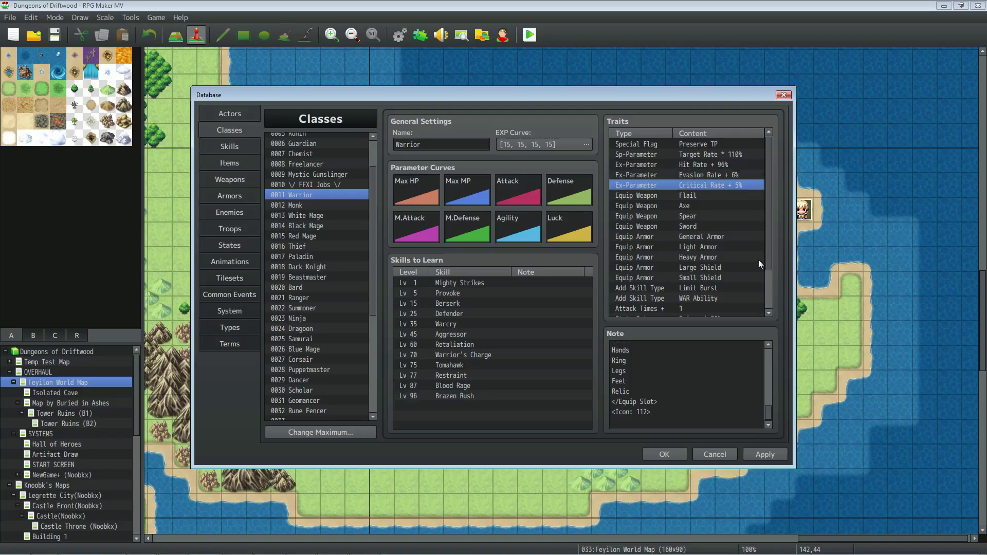
Review the Warrior's Equip Weapon traits for flail, axe, spear and sword.
left_click(717, 196)
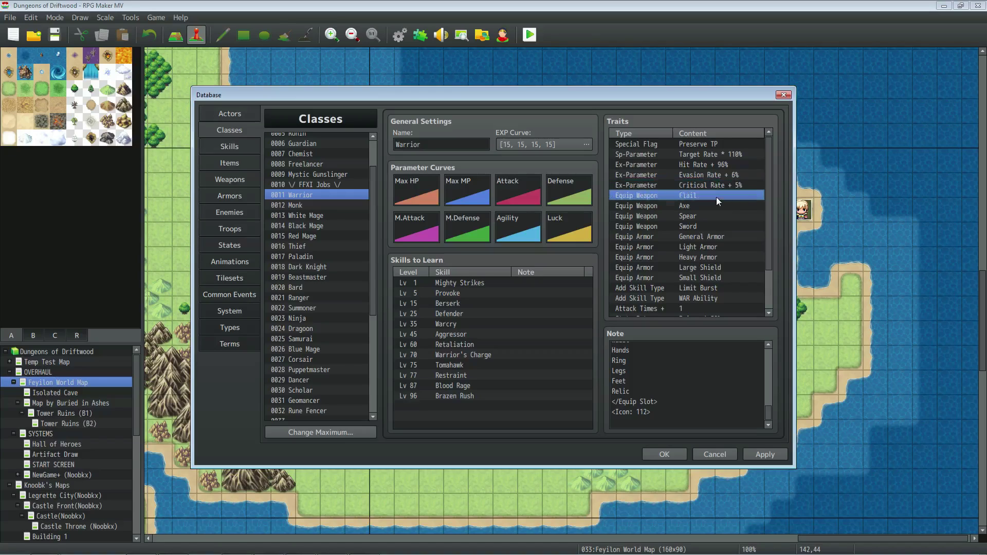
scroll(728, 213, "down", 1)
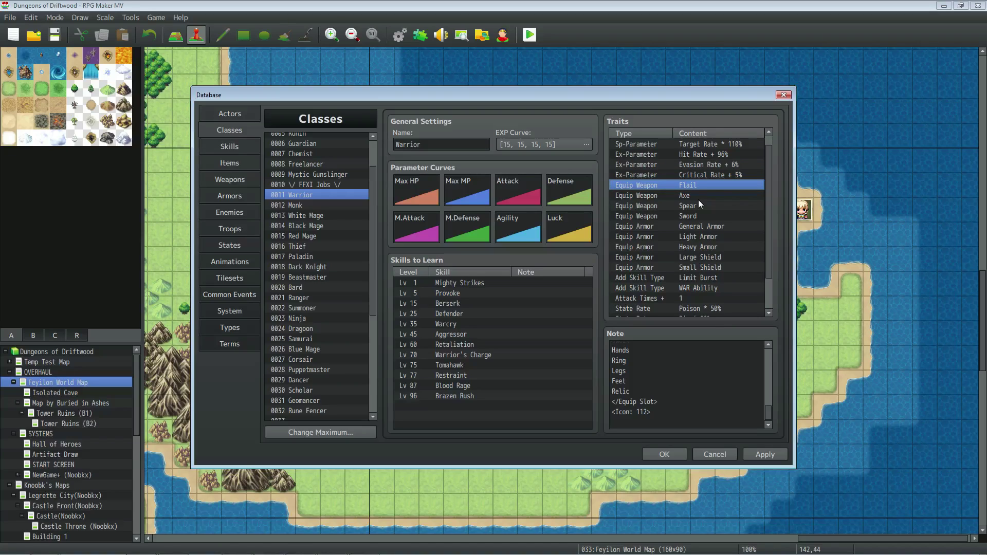
left_click(698, 198)
left_click(696, 207)
left_click(702, 225)
left_click(704, 217)
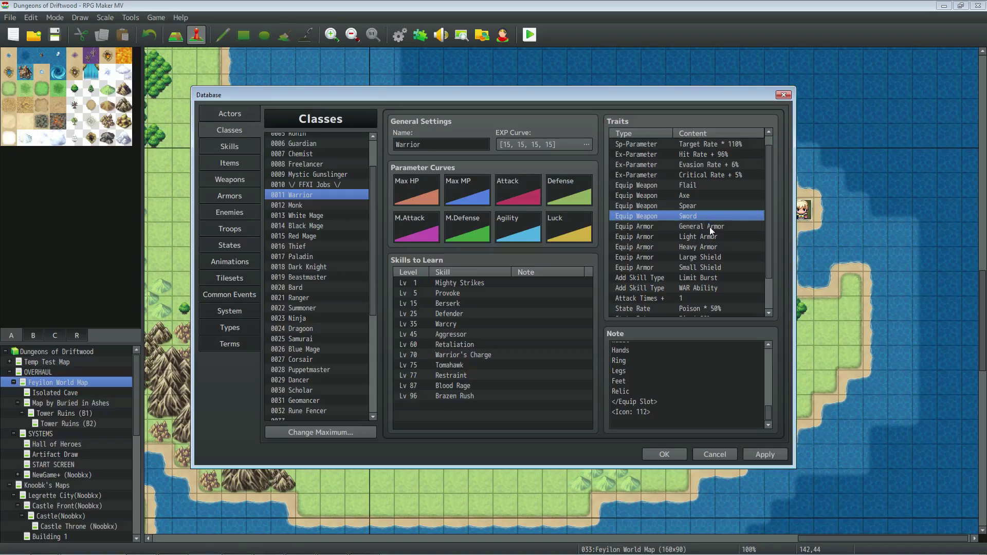
Review the Warrior's Equip Armor traits for general, light and heavy armor and for large and small shields.
left_click(709, 227)
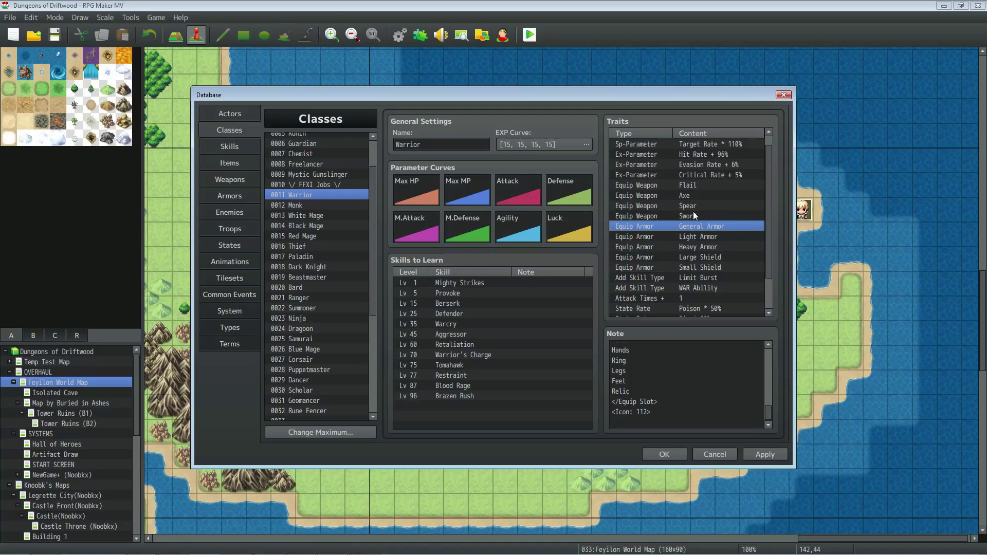
scroll(712, 216, "down", 1)
left_click(707, 227)
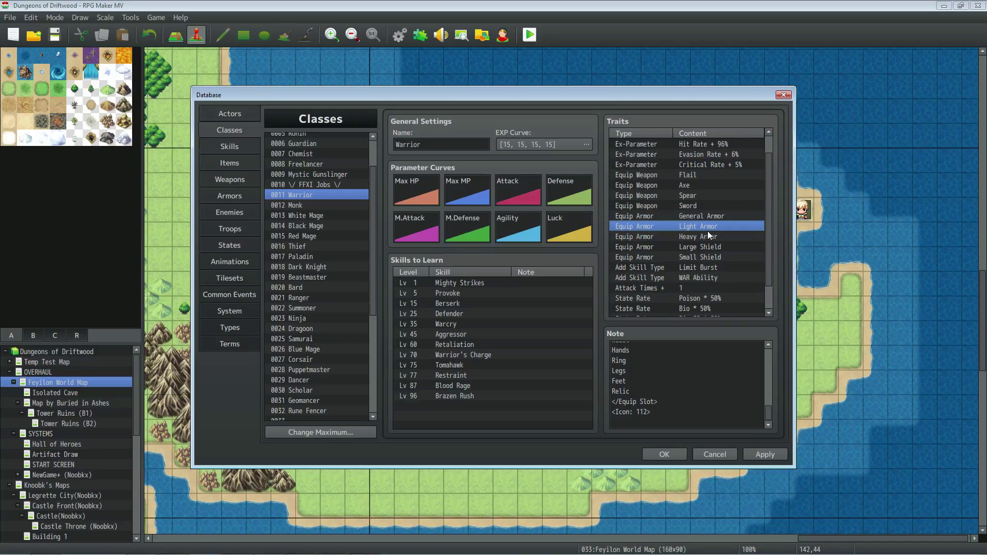
left_click(714, 217)
left_click(711, 235)
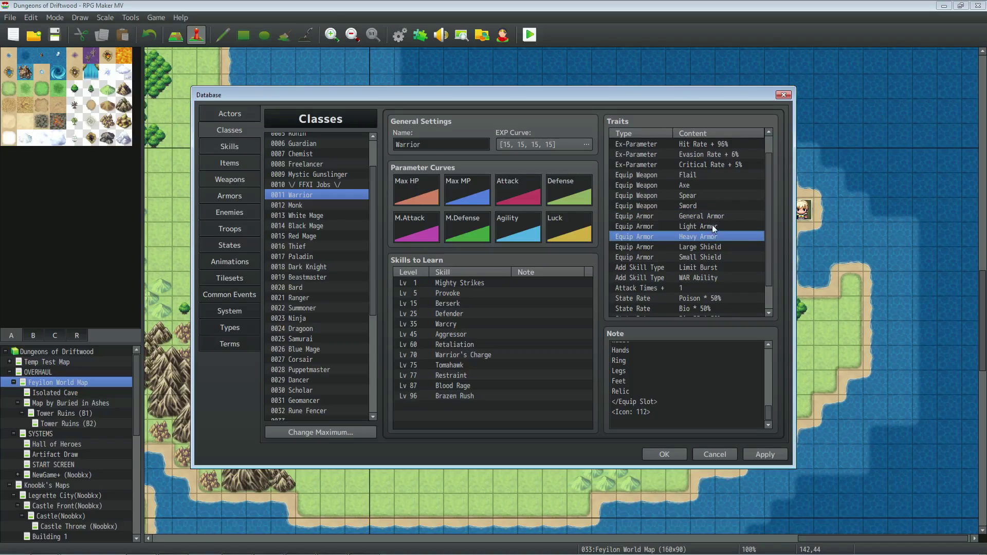
left_click(713, 218)
left_click(718, 224)
left_click(723, 239)
left_click(723, 244)
scroll(723, 244, "down", 2)
left_click(721, 238)
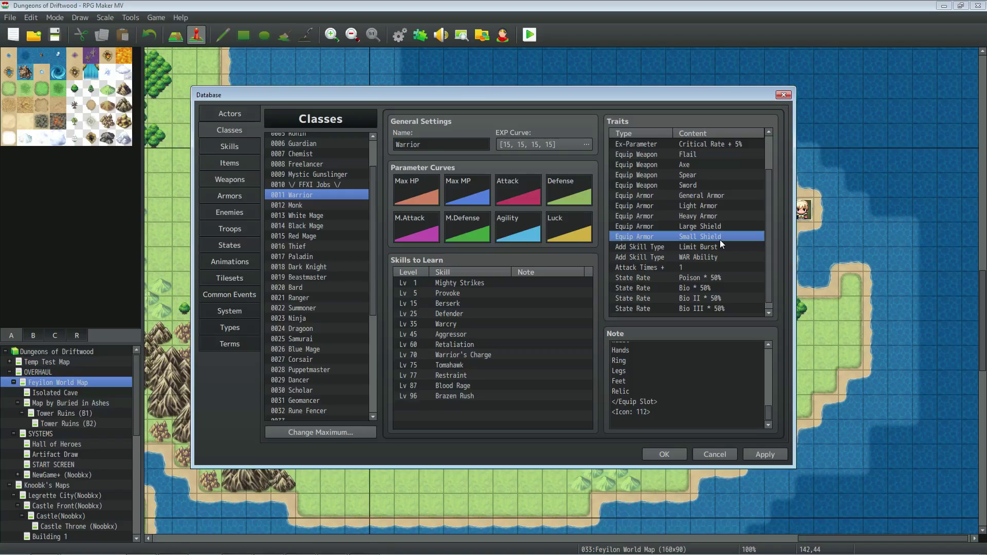
Review the Warrior's Add Skill Type traits for Limit Burst and WAR Ability and its Attack Times trait.
left_click(722, 249)
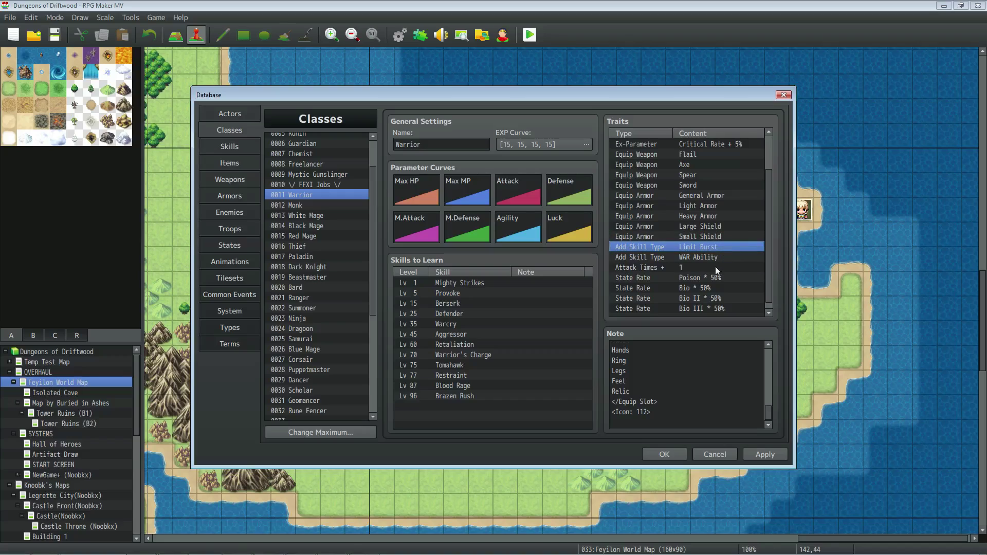
scroll(715, 266, "down", 1)
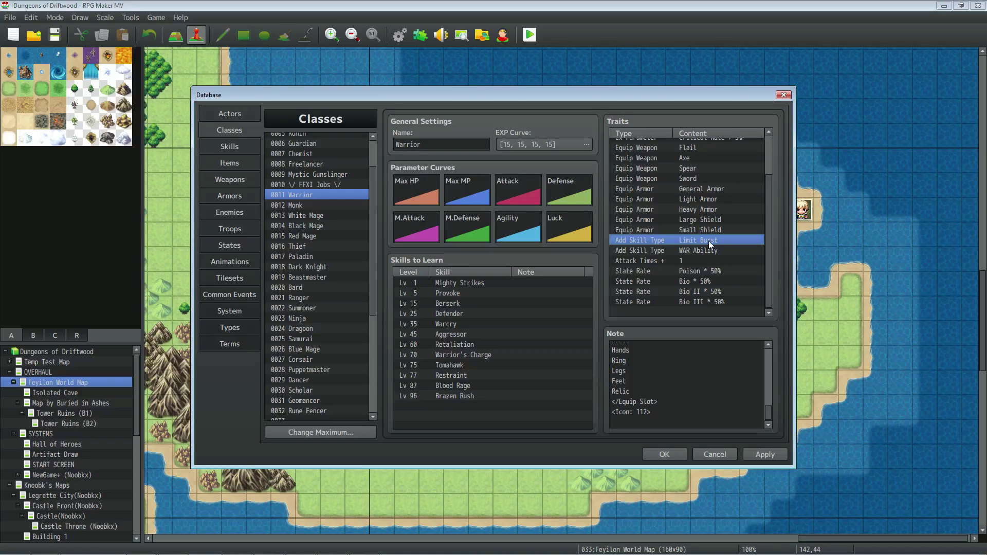
left_click(691, 252)
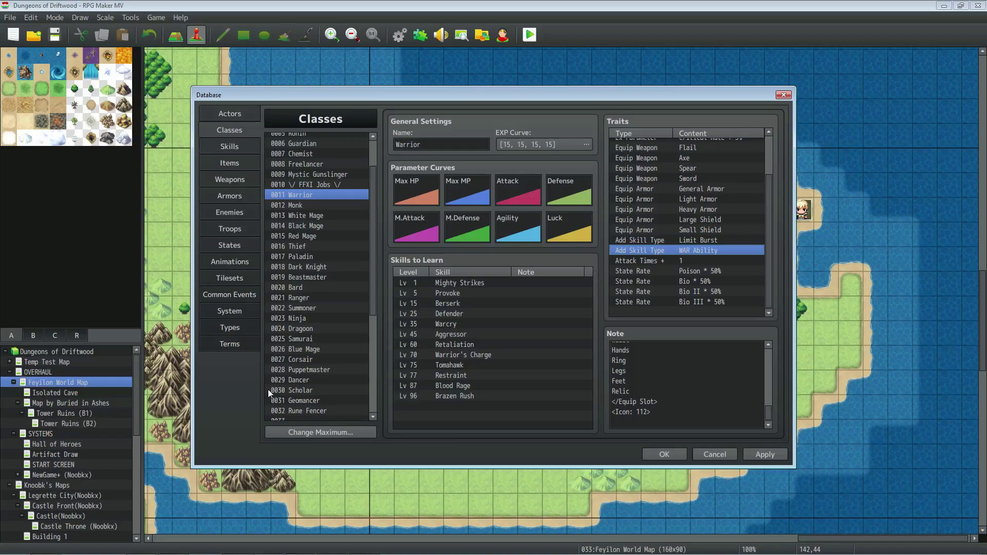
left_click(680, 261)
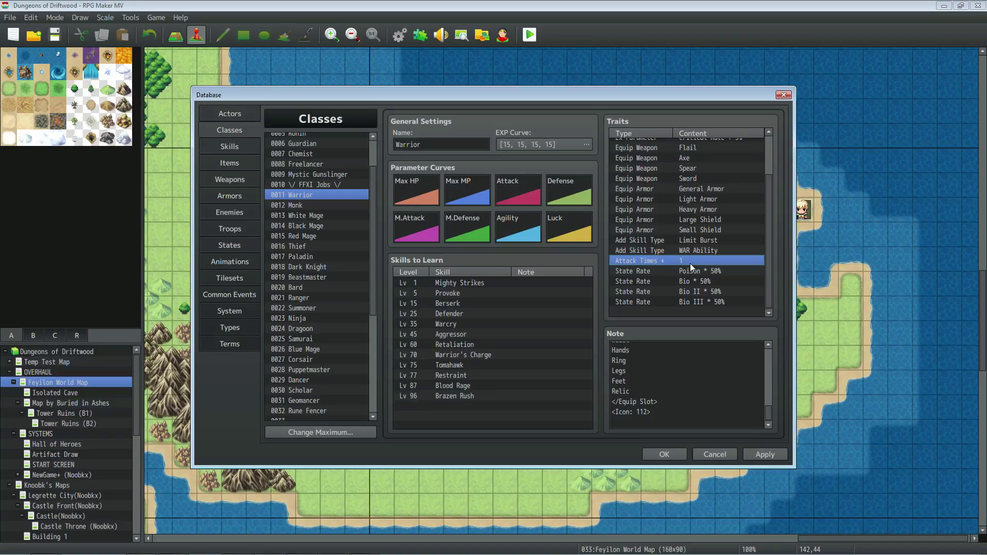
Review the Warrior's State Rate traits for Poison, Bio, Bio II and Bio III.
left_click(712, 271)
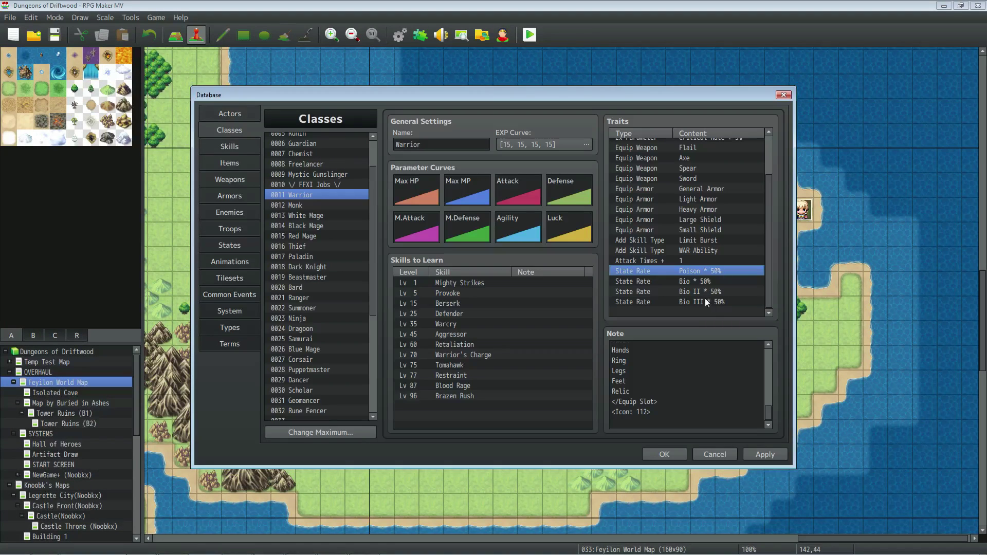
left_click(707, 281)
left_click(712, 291)
left_click(713, 301)
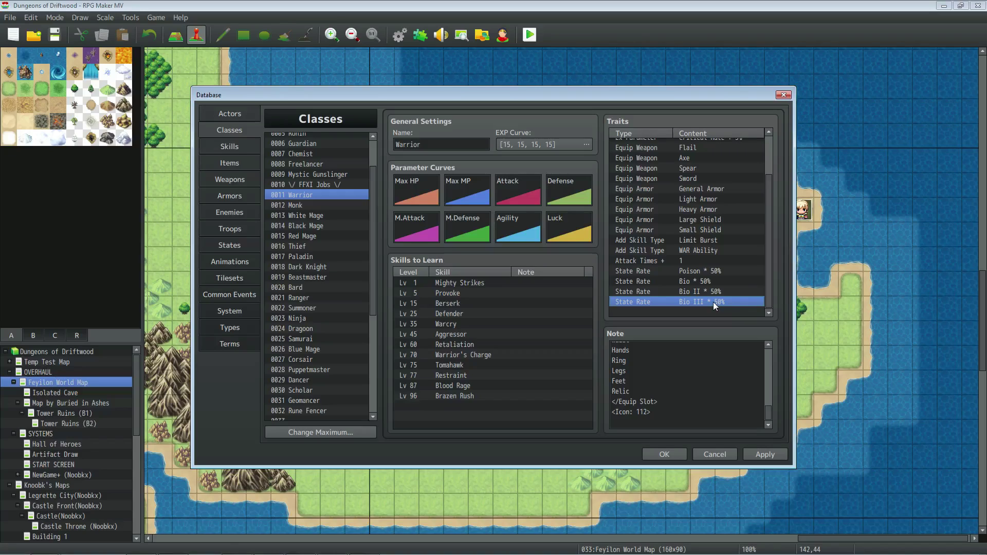
left_click(723, 278)
left_click(723, 272)
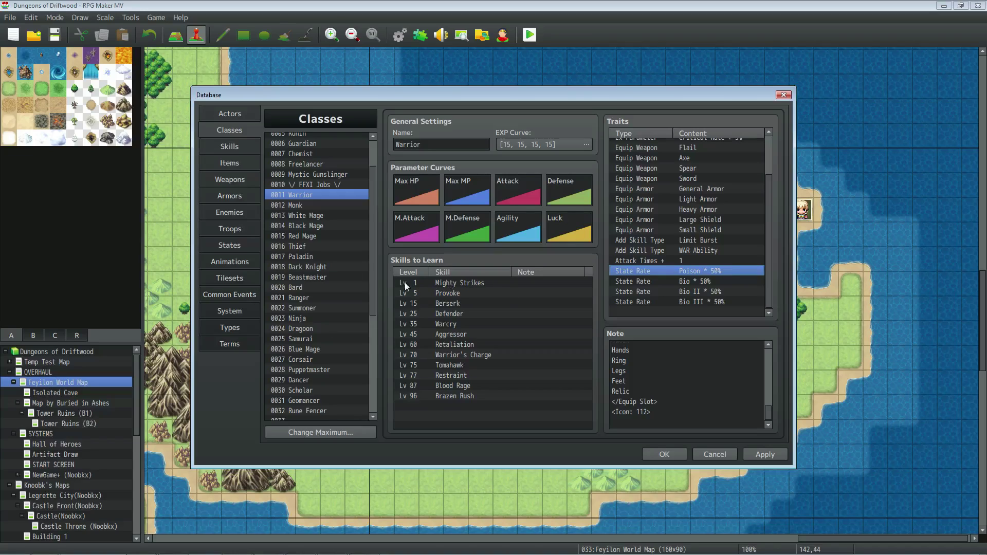
Go through the Warrior's list of skills to learn, from Mighty Strikes to Brazen Rush.
left_click(451, 284)
key("Down")
key("Down")
key("Down")
key("Down")
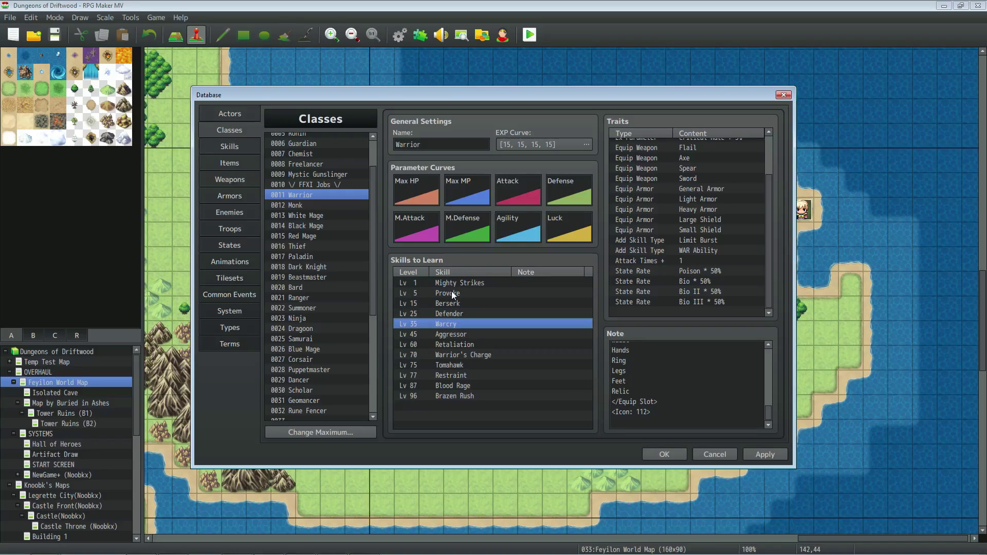
key("Down")
key("Down")
key("Down")
key("Down")
key("Down")
key("Down")
key("Down")
key("Down")
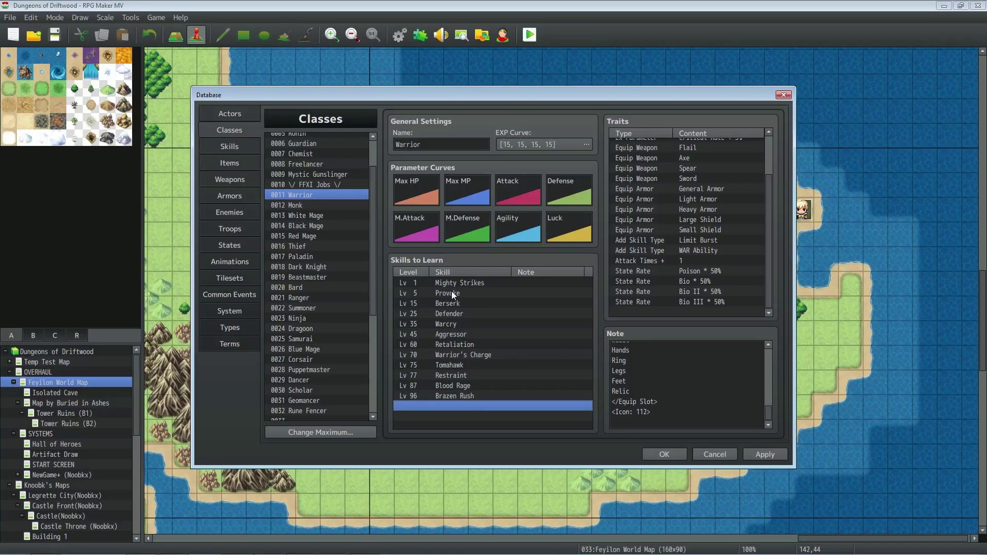
key("Up")
key("Up")
key("Up")
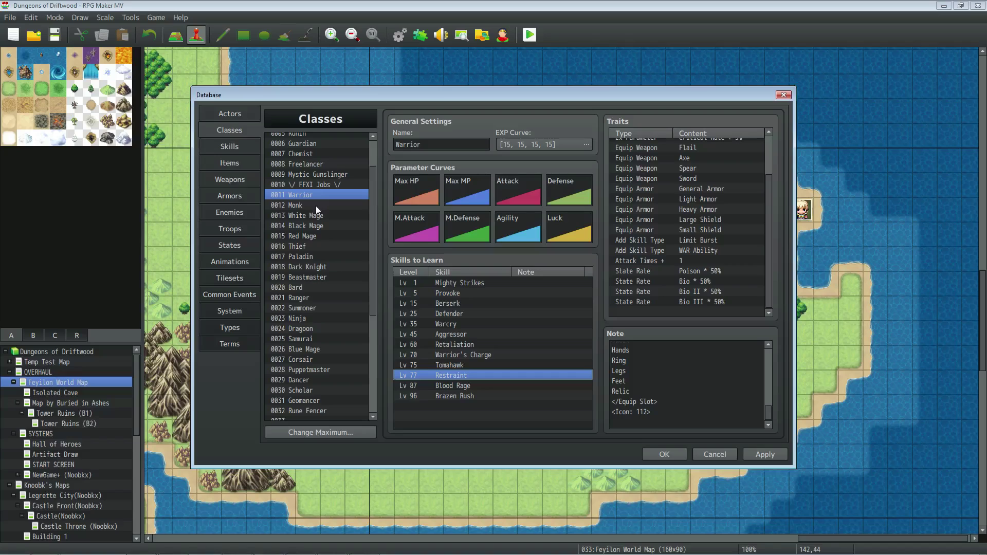
Open the Mighty Strikes skill in the database and examine the cooldown line of its description.
left_click(230, 150)
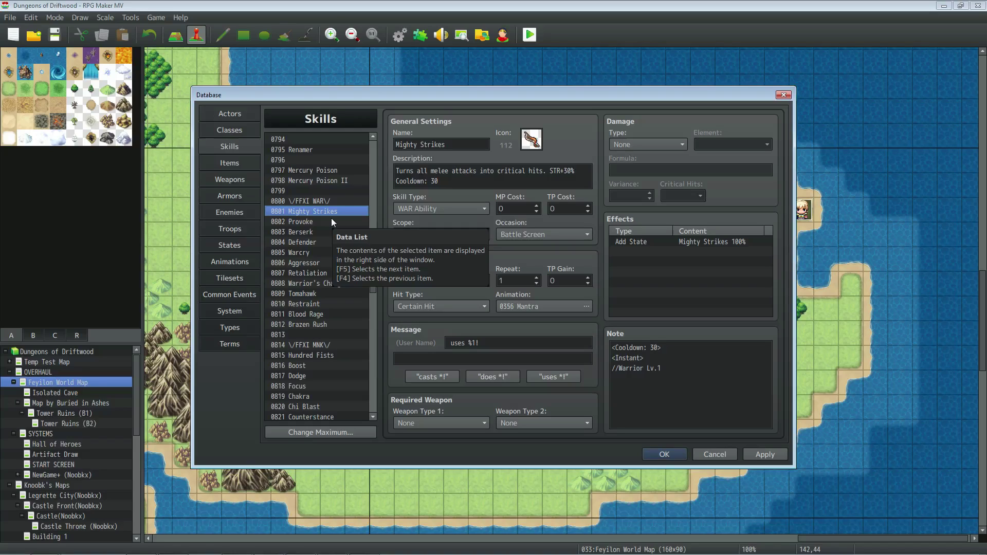
left_click(449, 181)
left_click(449, 180)
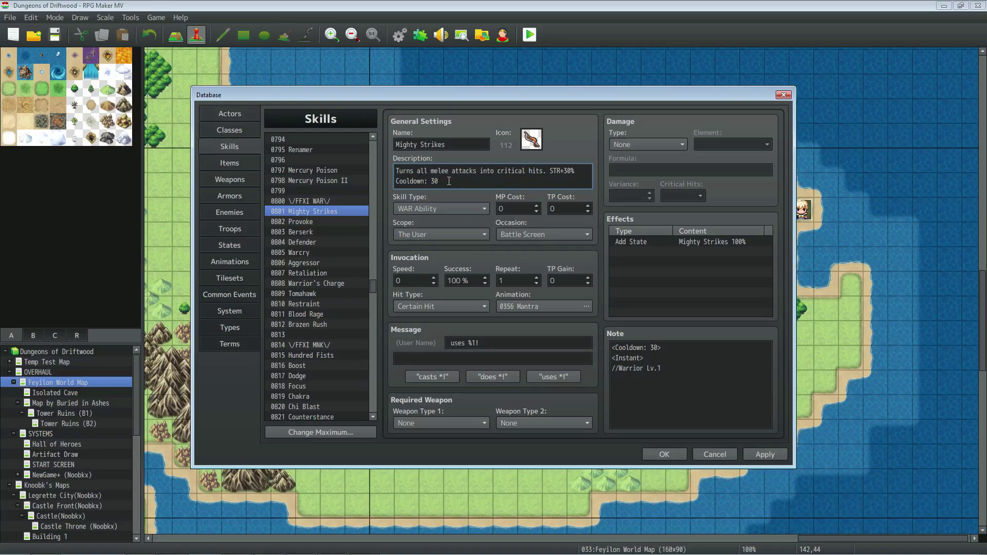
left_click_drag(449, 181, 381, 183)
Examine the Cooldown and Instant tags in the Mighty Strikes skill's note.
left_click(608, 356)
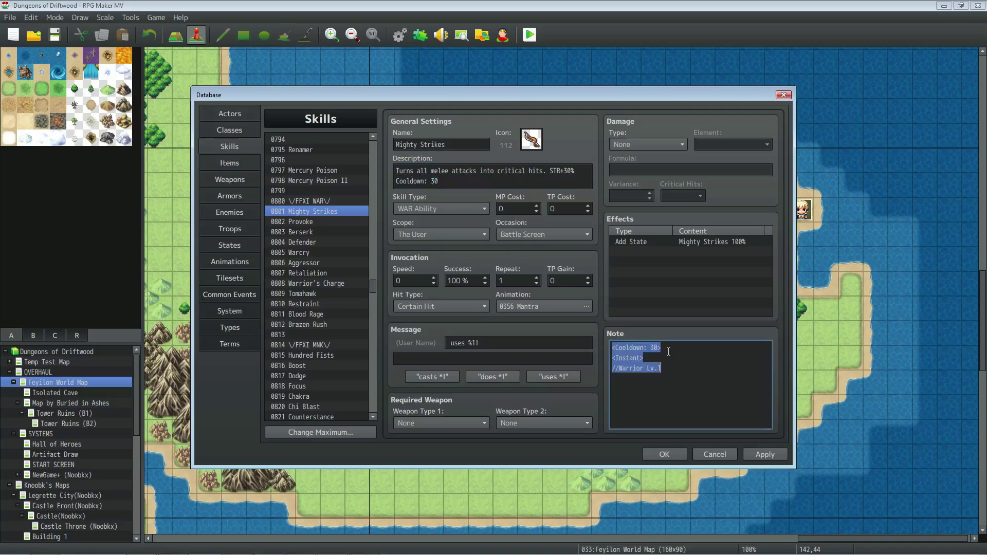
left_click(608, 356)
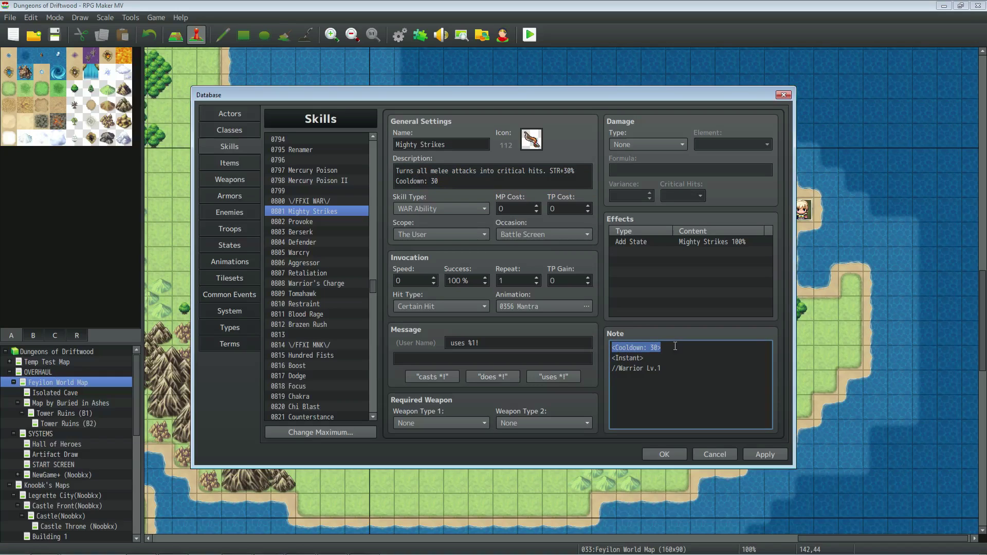
double_click(654, 348)
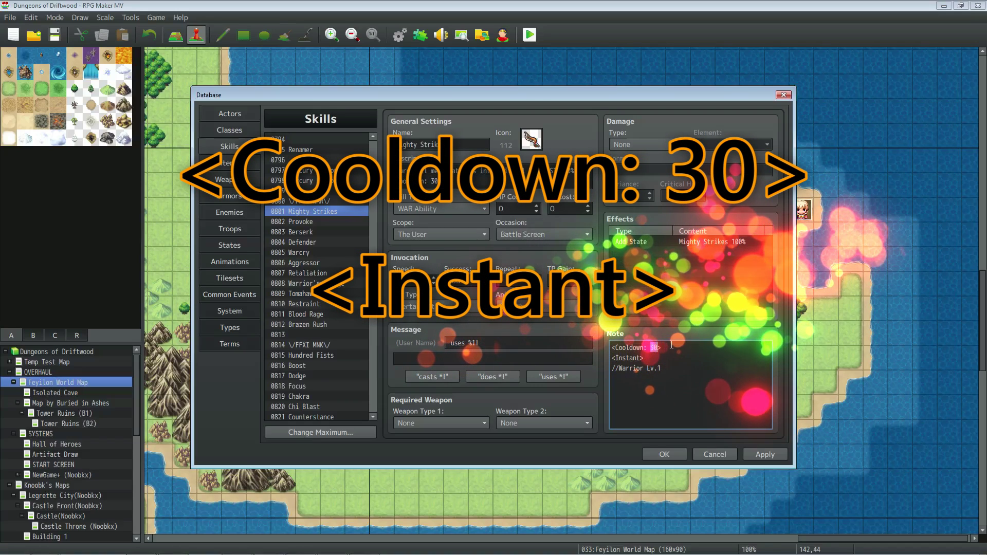
left_click_drag(643, 358, 611, 358)
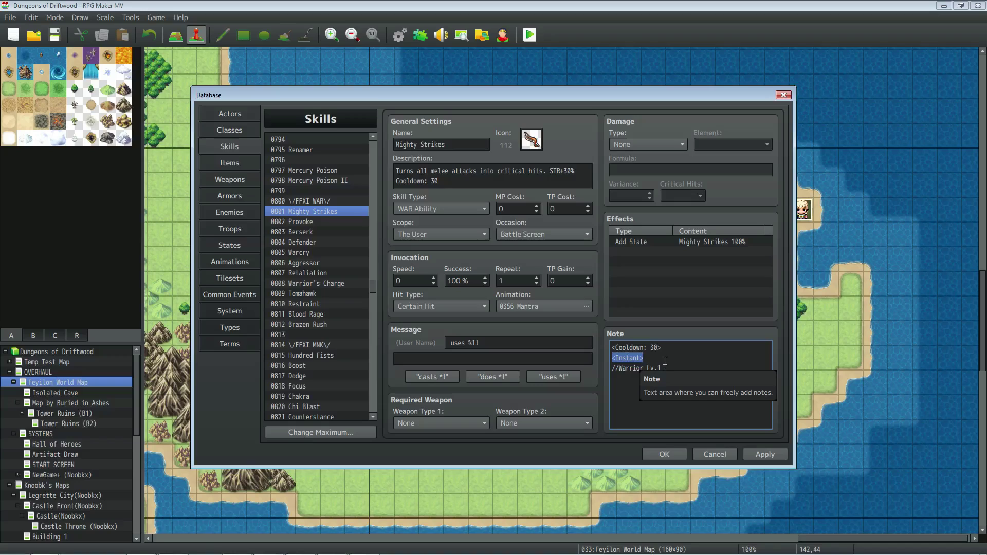
left_click_drag(662, 348, 602, 349)
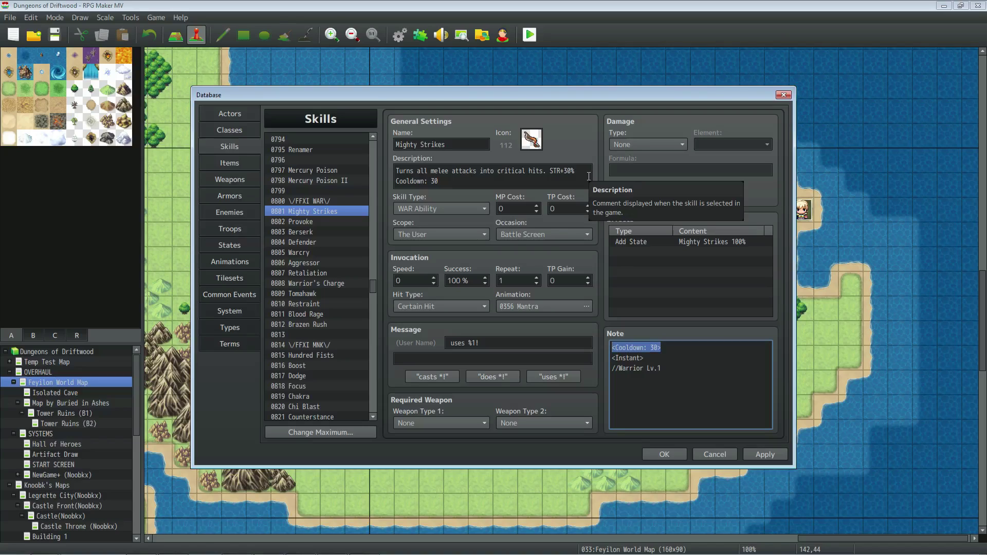
right_click(654, 250)
left_click(665, 256)
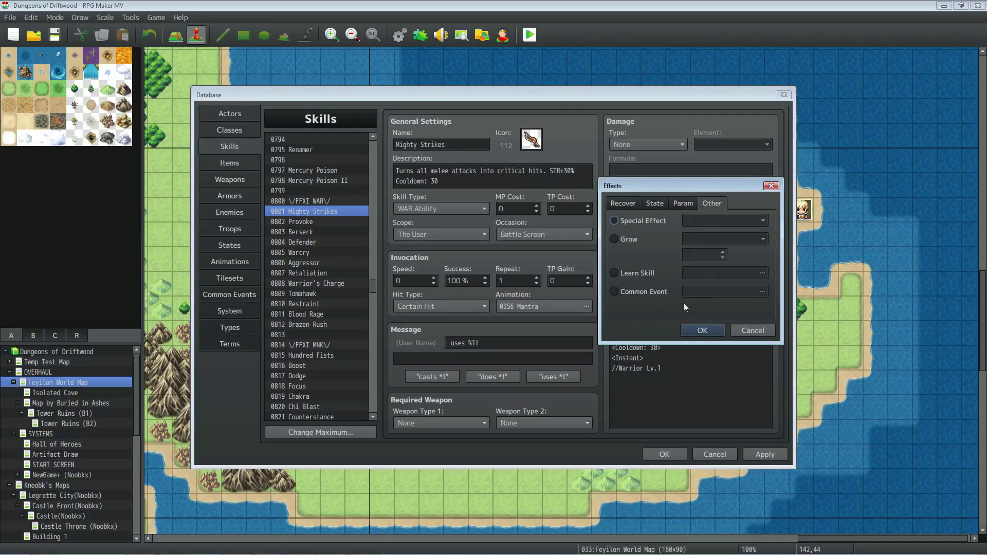
left_click(651, 204)
left_click(644, 219)
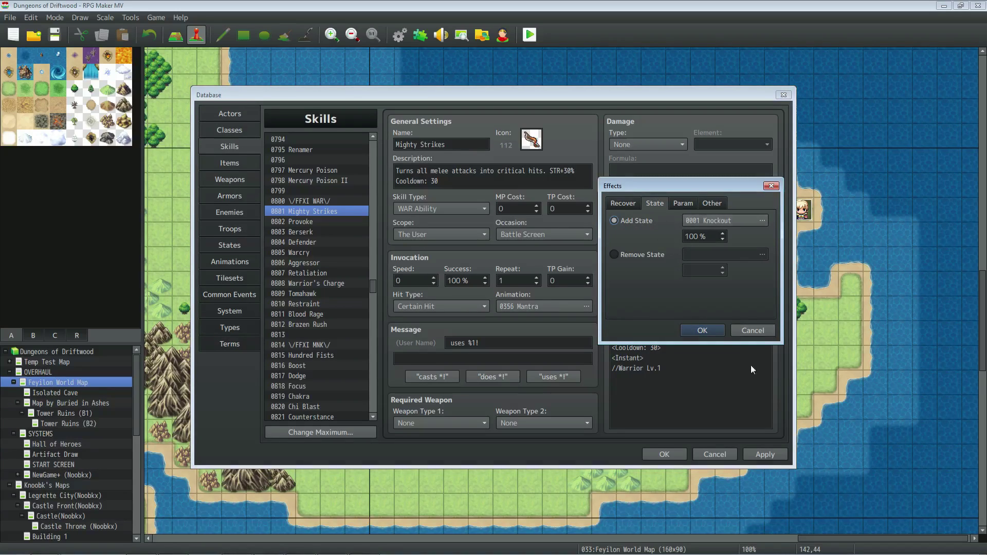
left_click(762, 326)
Inspect the settings of the Mighty Strikes skill's Add State effect and leave them unedited.
right_click(685, 241)
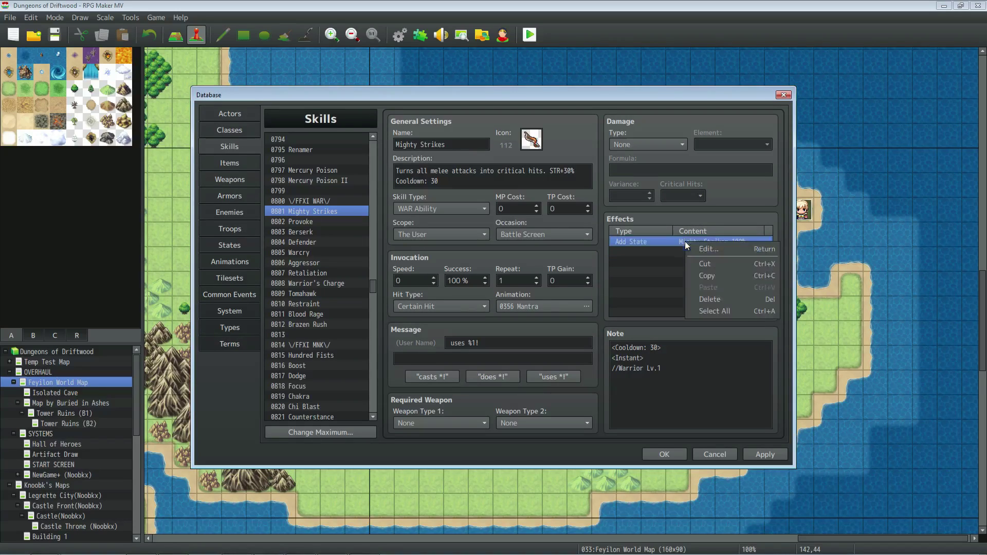
left_click(720, 249)
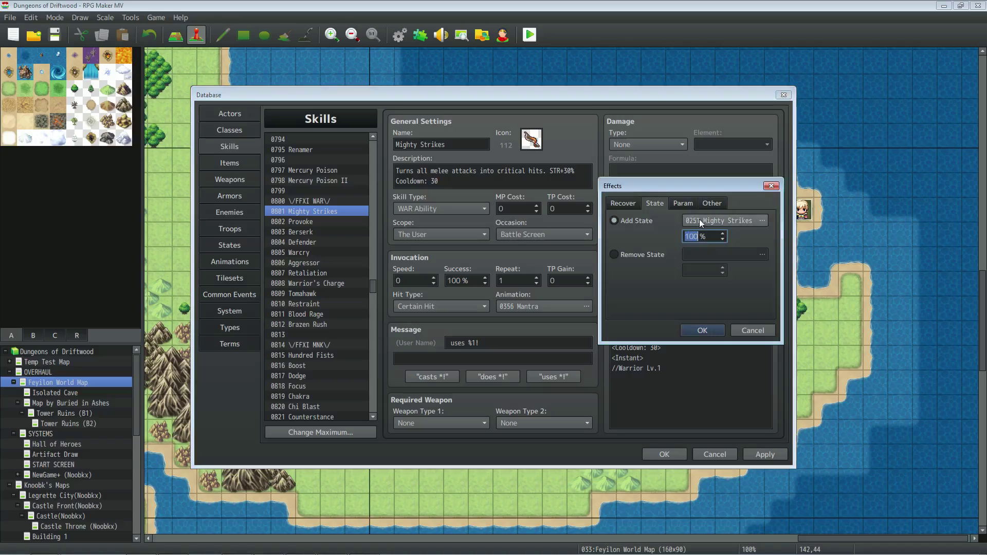
left_click(754, 330)
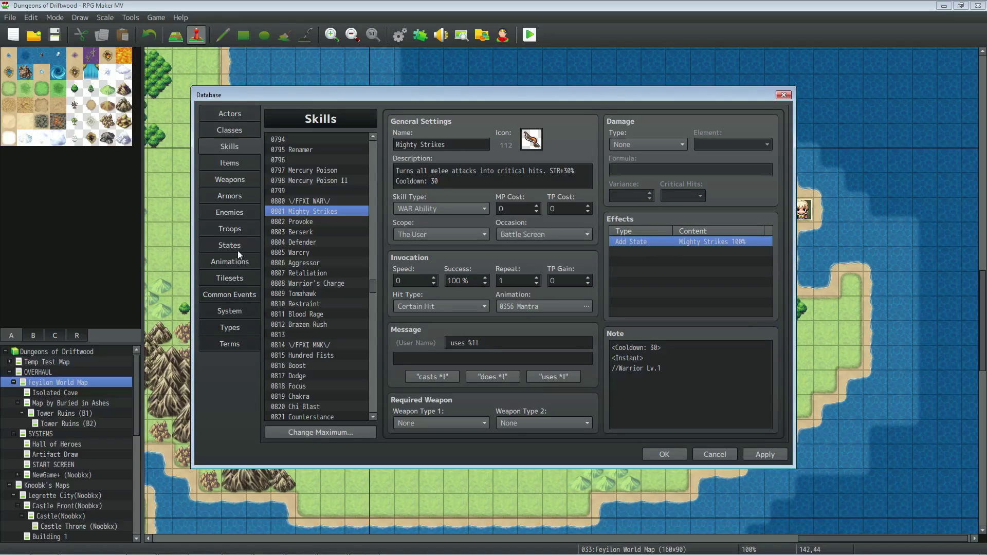
Open the Mighty Strikes state and review its Critical Rate and Attack traits.
left_click(238, 245)
left_click_drag(371, 160, 371, 257)
left_click(323, 182)
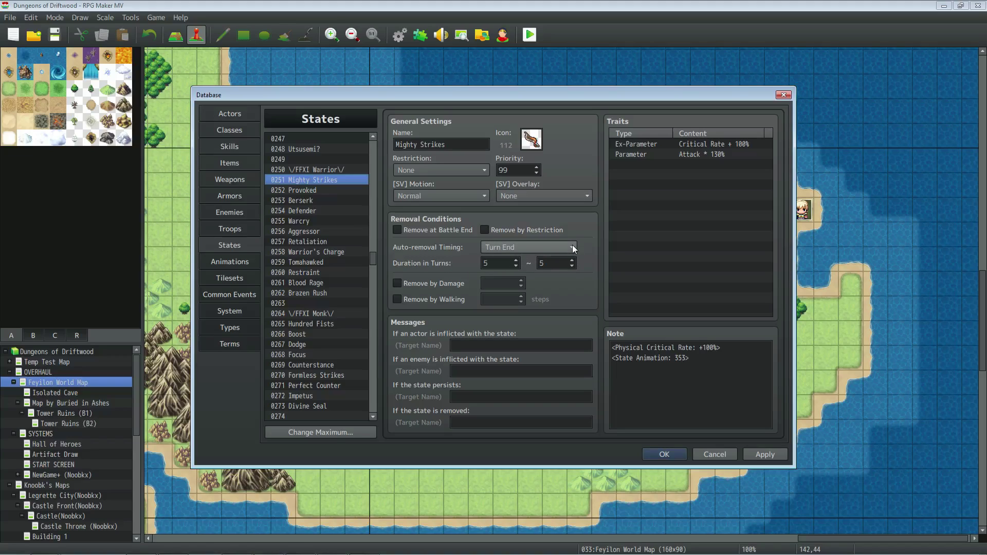
left_click(659, 144)
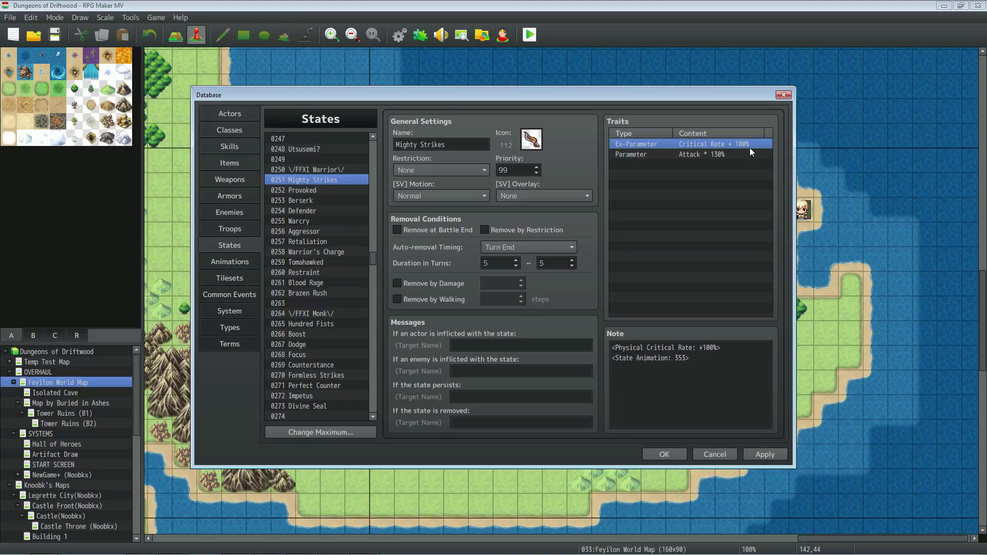
left_click(668, 153)
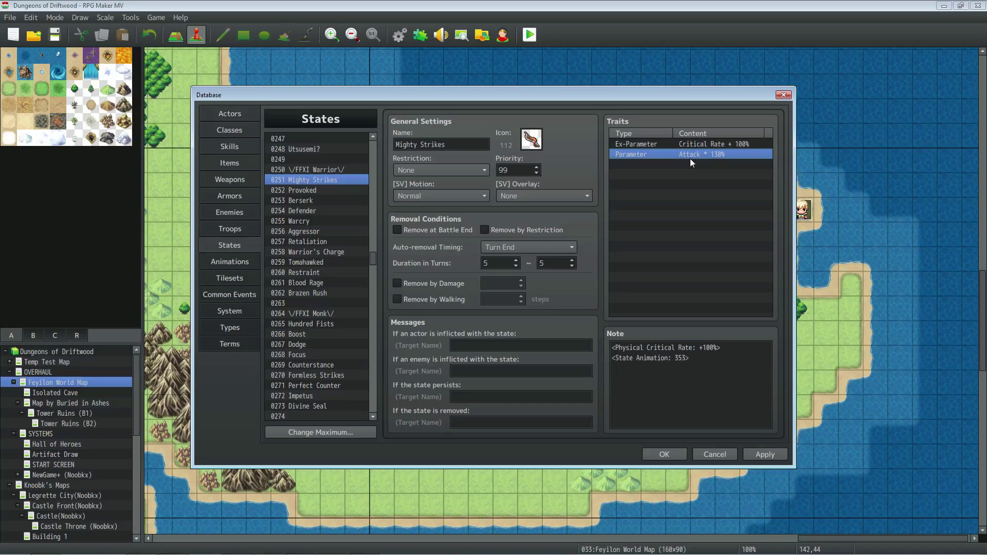
Examine the Physical Critical Rate tag in the Mighty Strikes state's note.
left_click_drag(721, 348, 610, 353)
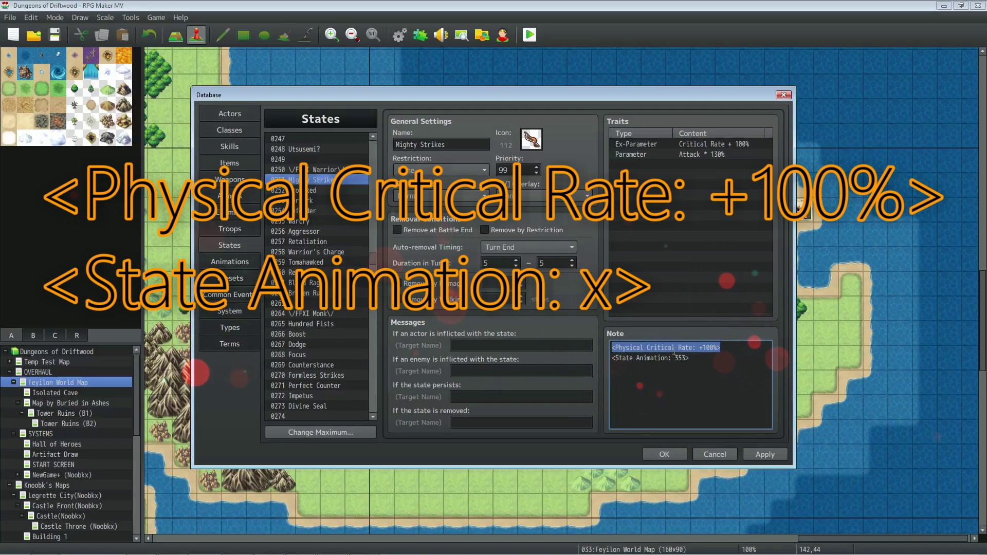
left_click_drag(730, 349, 635, 341)
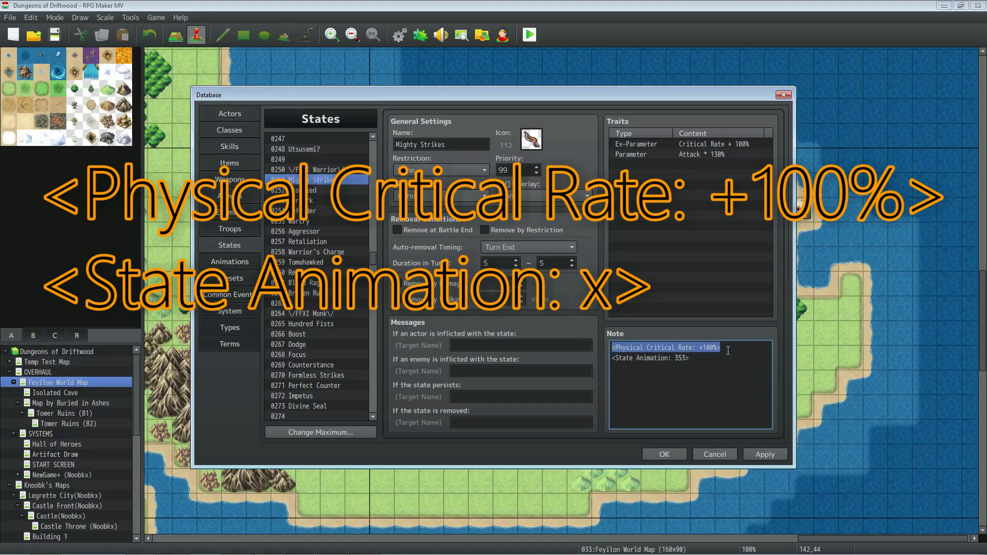
left_click_drag(728, 350, 610, 347)
left_click_drag(725, 351, 607, 341)
left_click(706, 358)
left_click_drag(724, 353, 617, 339)
left_click(703, 358)
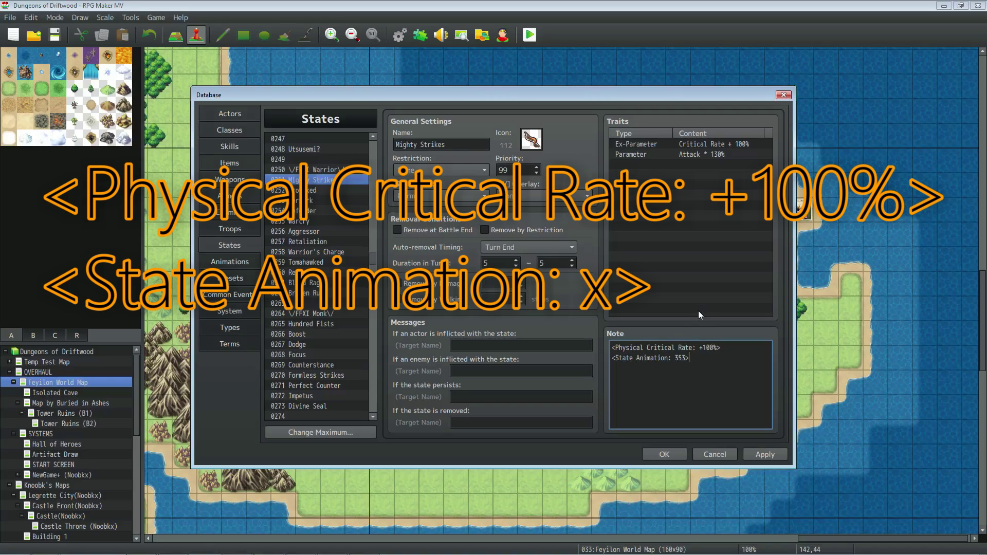
Examine the State Animation tag and its animation number in the Mighty Strikes state's note.
left_click_drag(615, 358, 674, 358)
left_click_drag(678, 357, 683, 357)
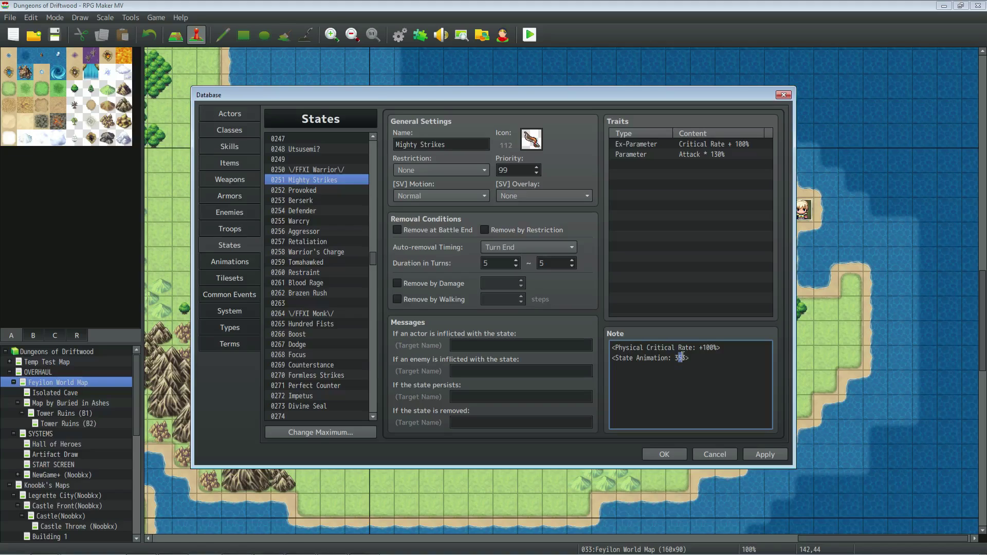
triple_click(682, 357)
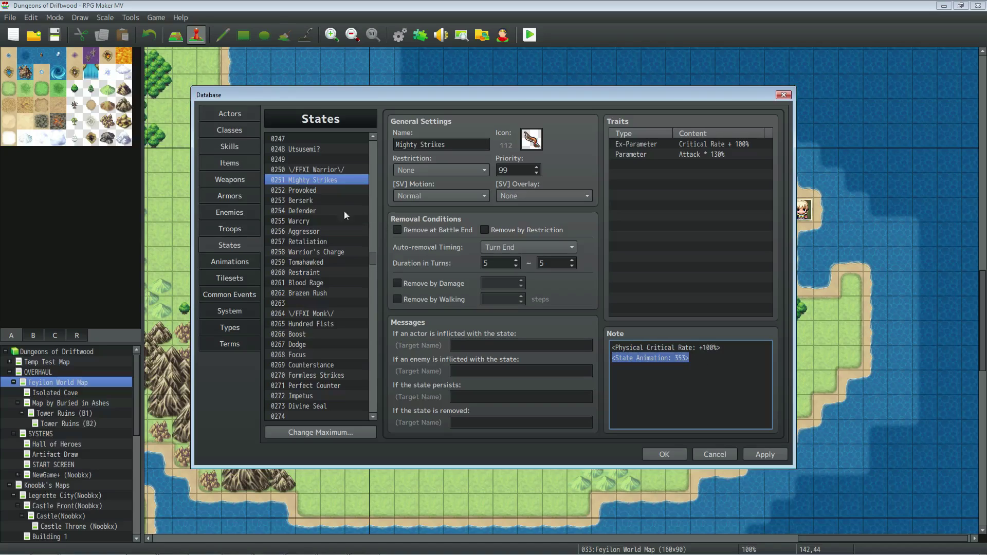
Open the Provoke skill and examine the \it[23] code in its description.
left_click(231, 150)
left_click(315, 221)
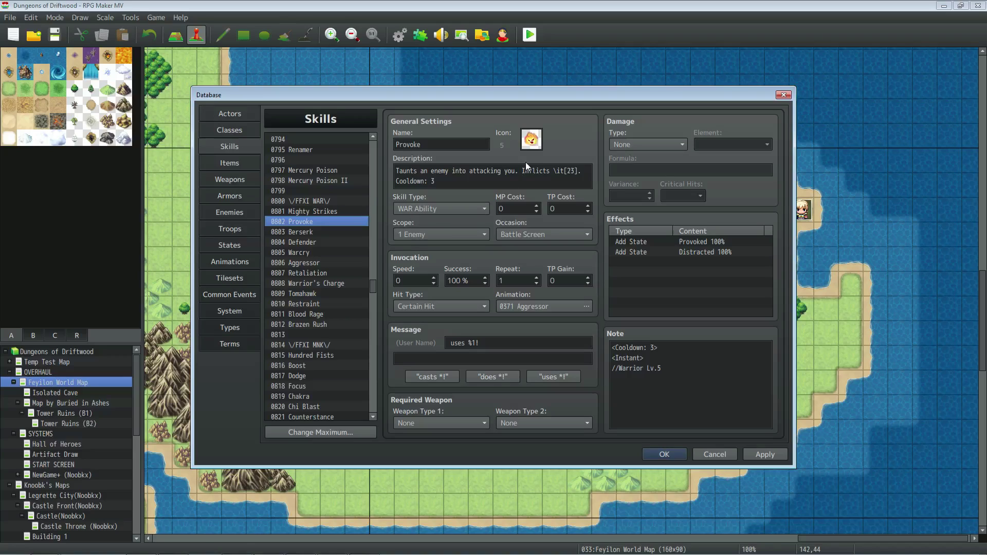
left_click_drag(554, 171, 576, 171)
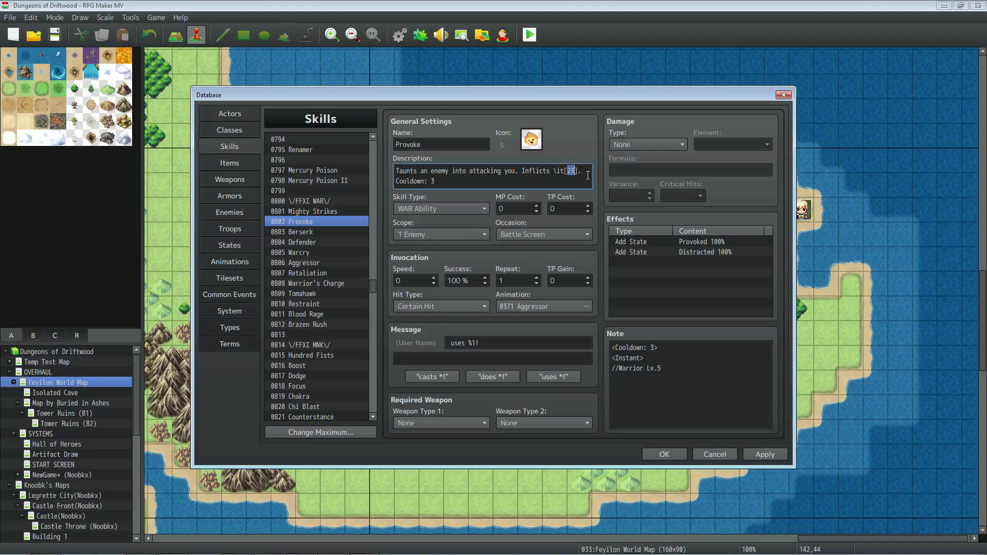
left_click(557, 172)
double_click(569, 171)
Review the cooldown line in Provoke's description and its Add State effects for Provoked and Distracted.
left_click(442, 181)
left_click_drag(442, 181, 391, 180)
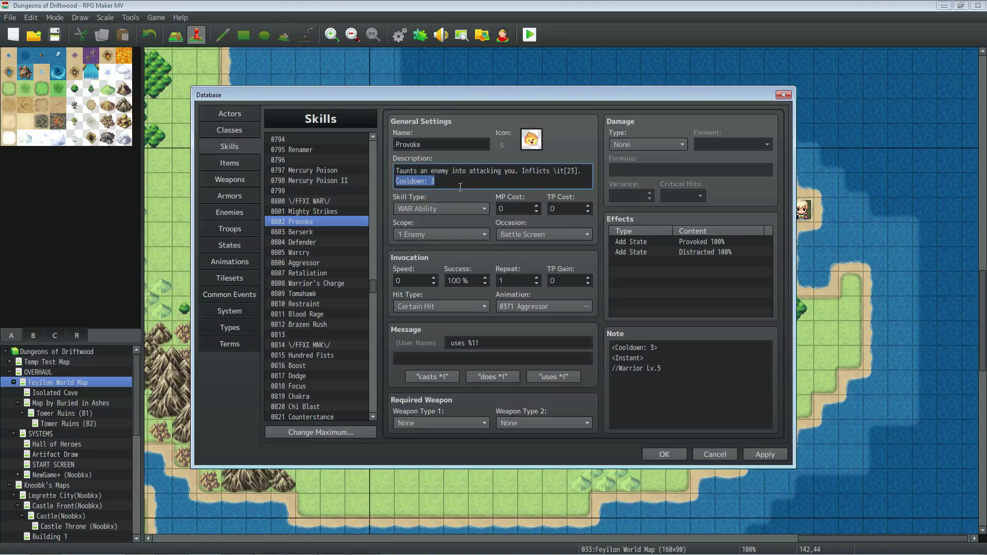
left_click_drag(406, 181, 465, 190)
left_click(659, 245)
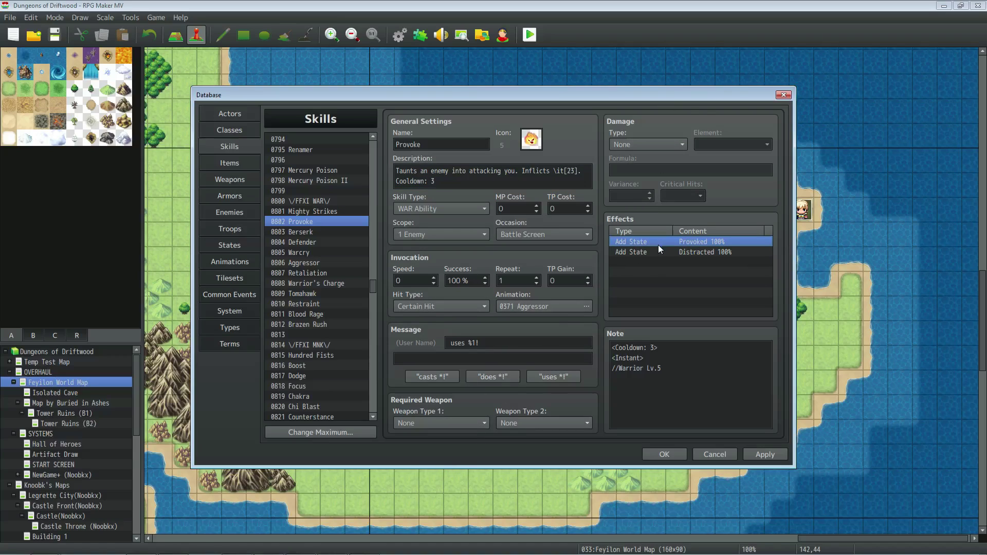
left_click(658, 248)
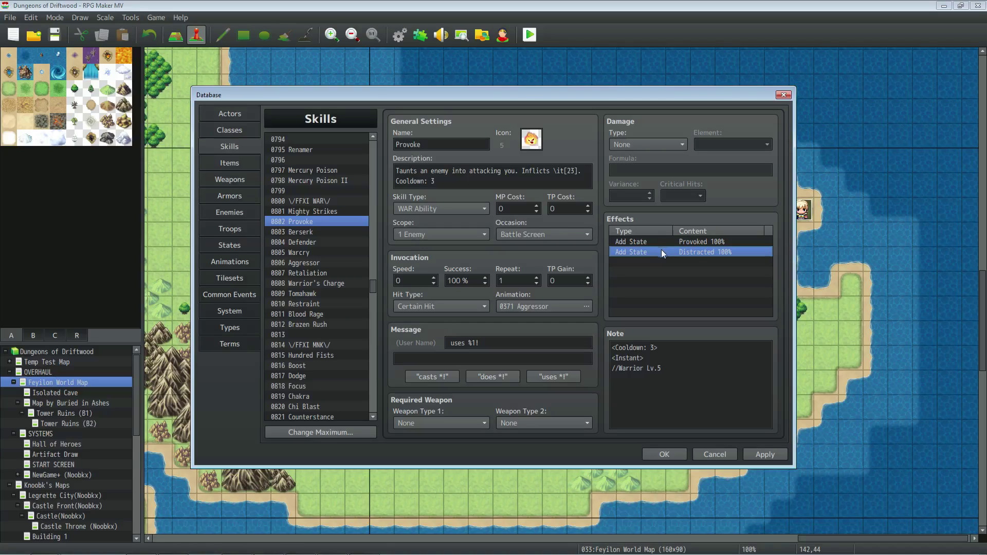
Compare Provoke's Provoked and Distracted state effects and examine the Cooldown tag in its note.
left_click(691, 242)
left_click(698, 250)
left_click(706, 243)
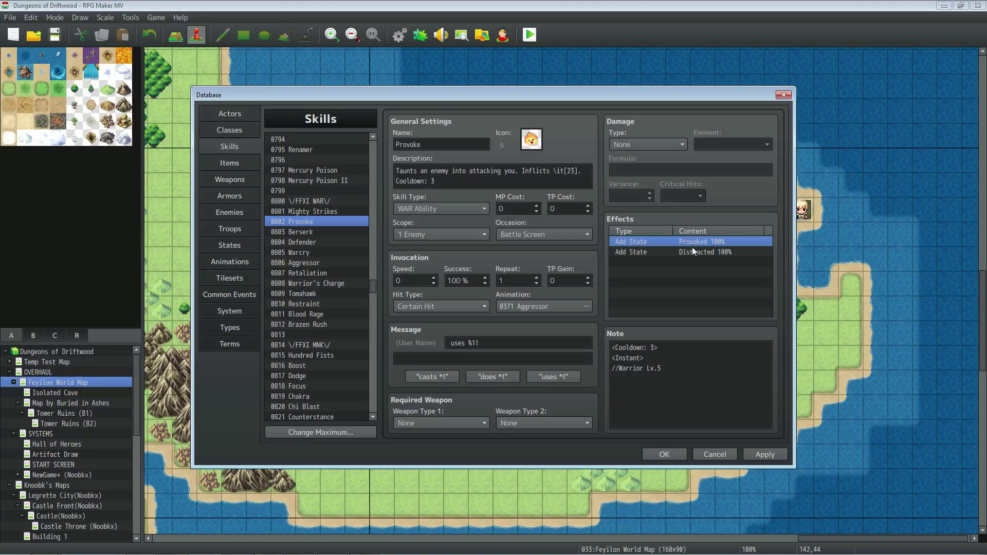
left_click(661, 351)
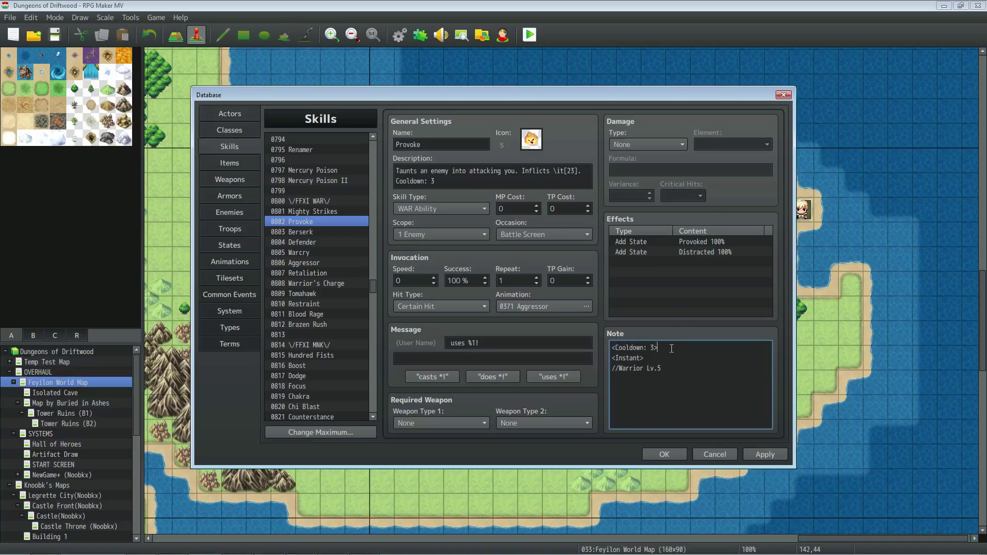
left_click_drag(661, 349, 594, 358)
left_click(717, 242)
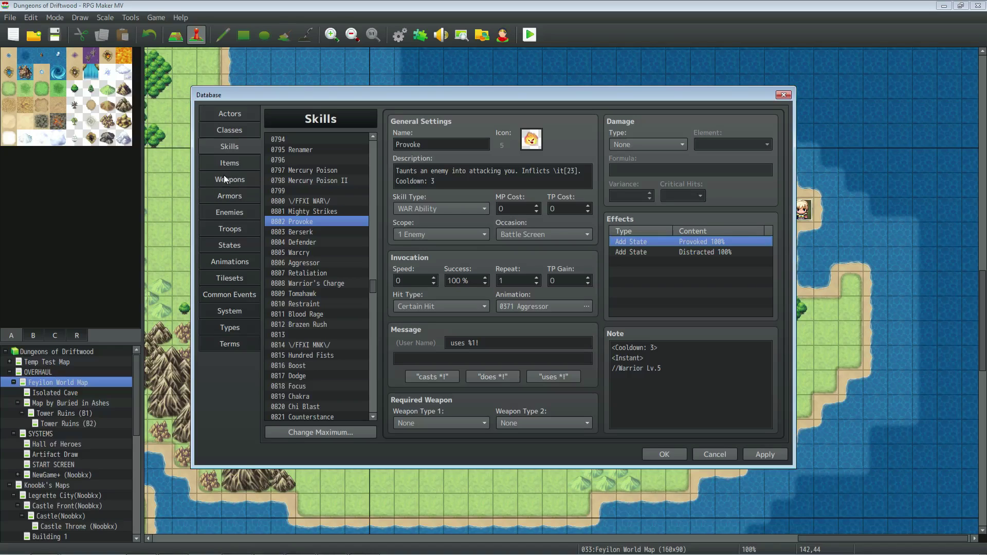
Open the Provoked state and examine the Ignore Physical, Magical and Certain Taunt tags in its note.
left_click(233, 244)
left_click(322, 190)
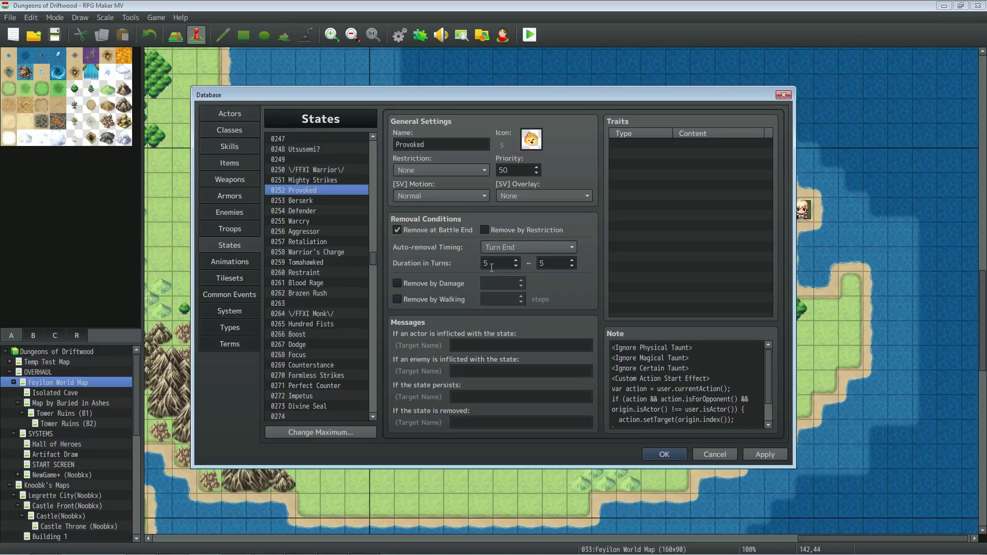
left_click(675, 362)
key("ctrl+a")
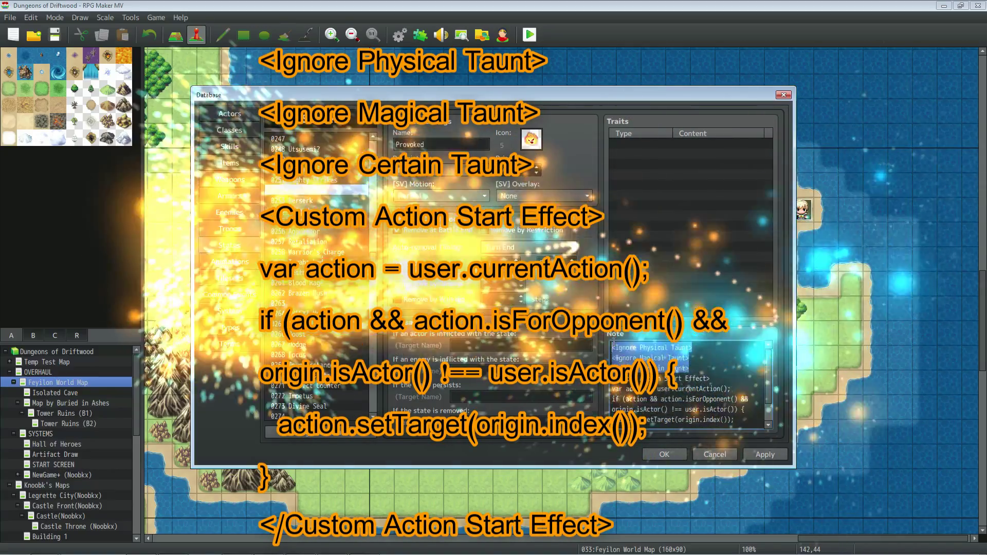
left_click_drag(690, 369, 605, 347)
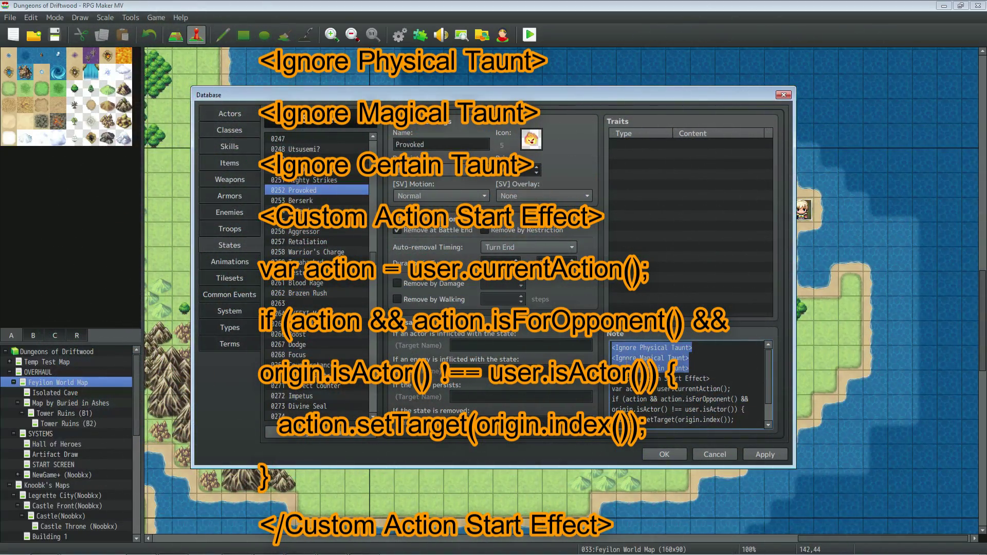
Read the Custom Action Start Effect code in the Provoked state's note and apply the database changes.
left_click(698, 372)
scroll(720, 376, "down", 1)
scroll(720, 376, "down", 1)
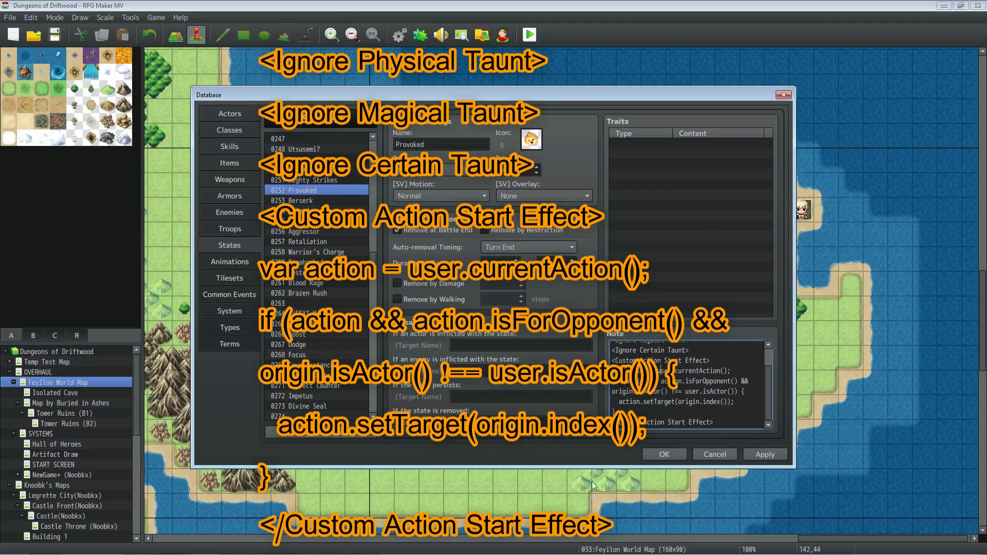
left_click(763, 463)
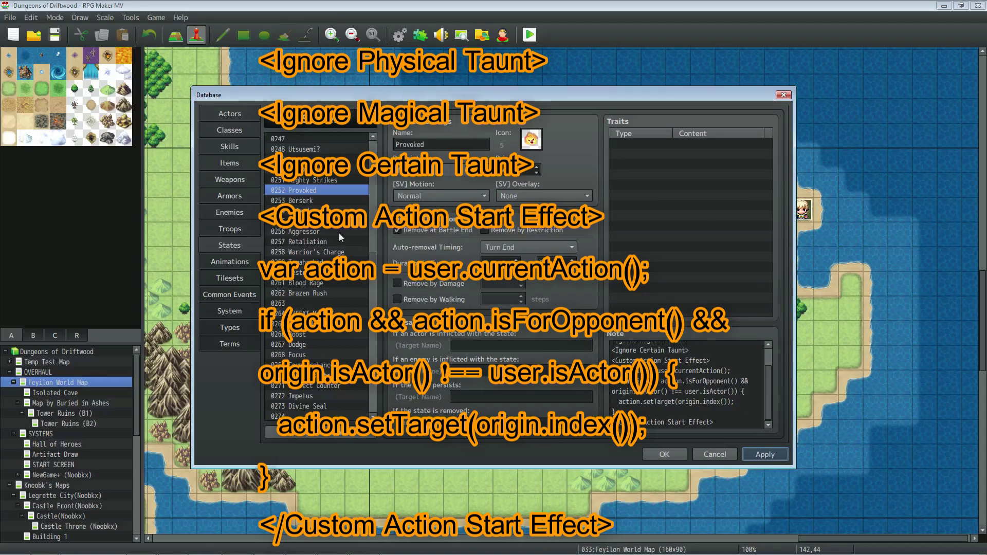
Open the Berserk skill and examine the STR and VIT modifiers in its description.
left_click(234, 145)
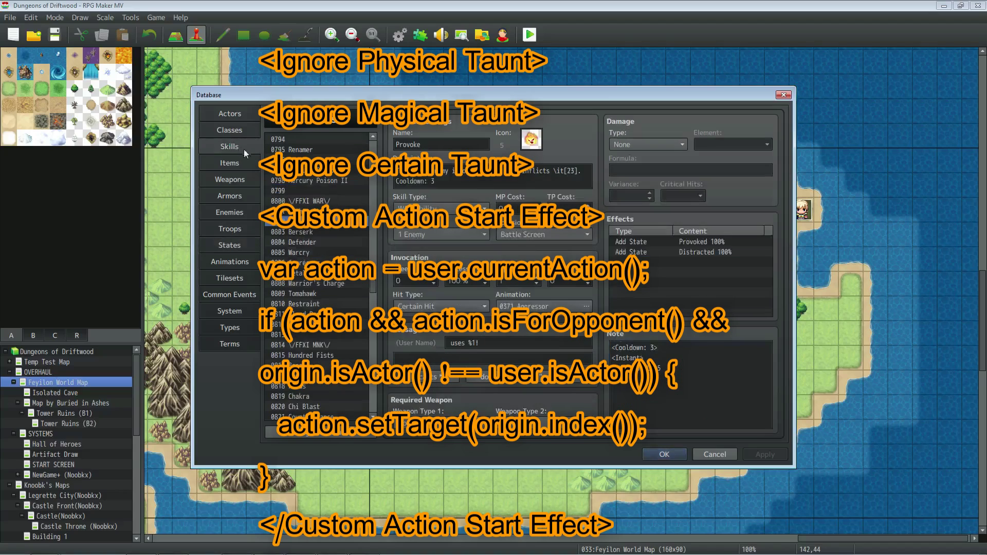
left_click(311, 231)
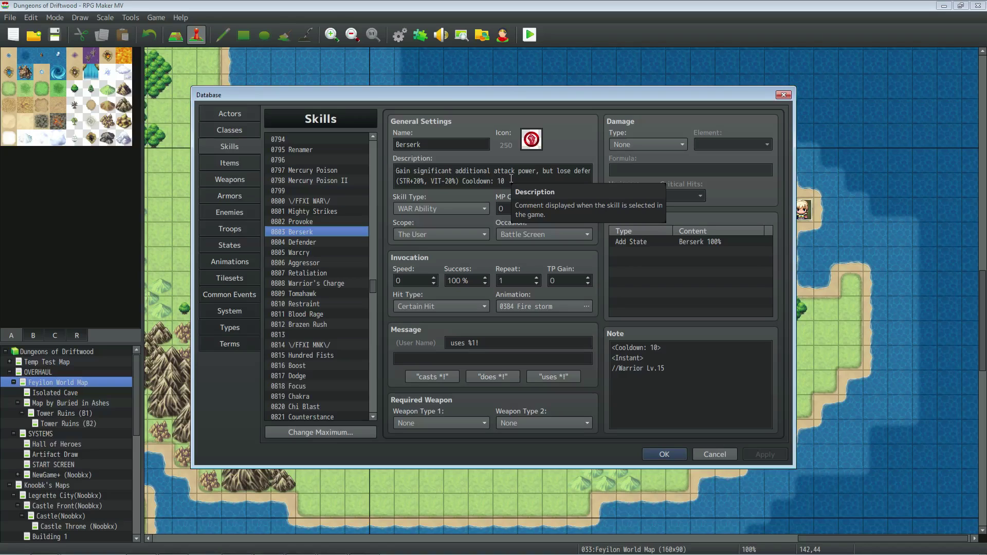
left_click(417, 182)
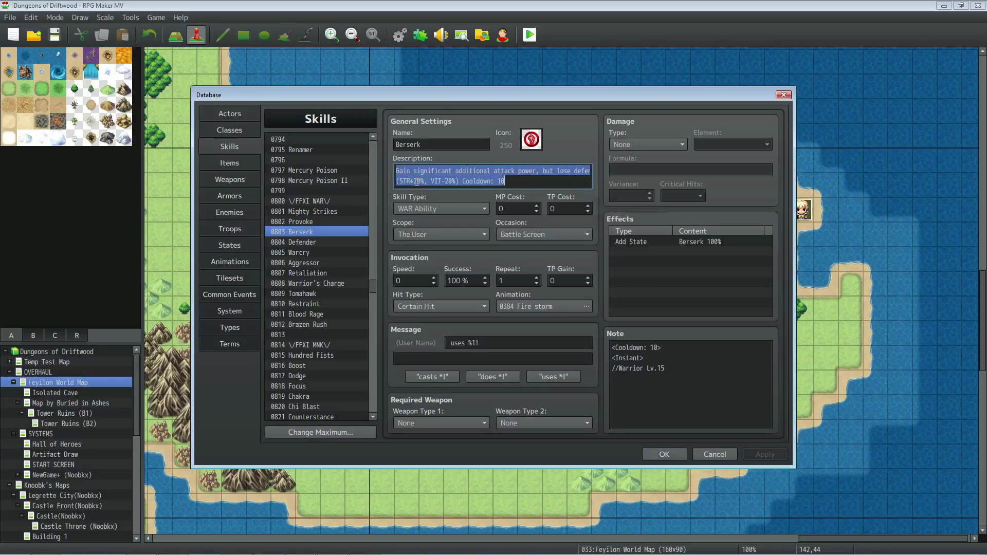
left_click(450, 182)
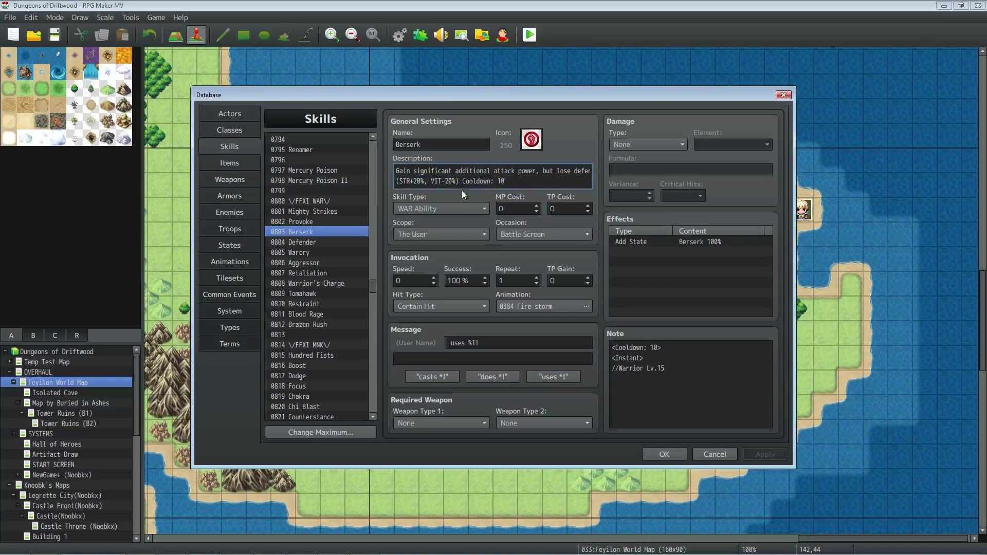
Open the Berserk state and compare its parameter traits with those of the Defender state.
left_click(240, 243)
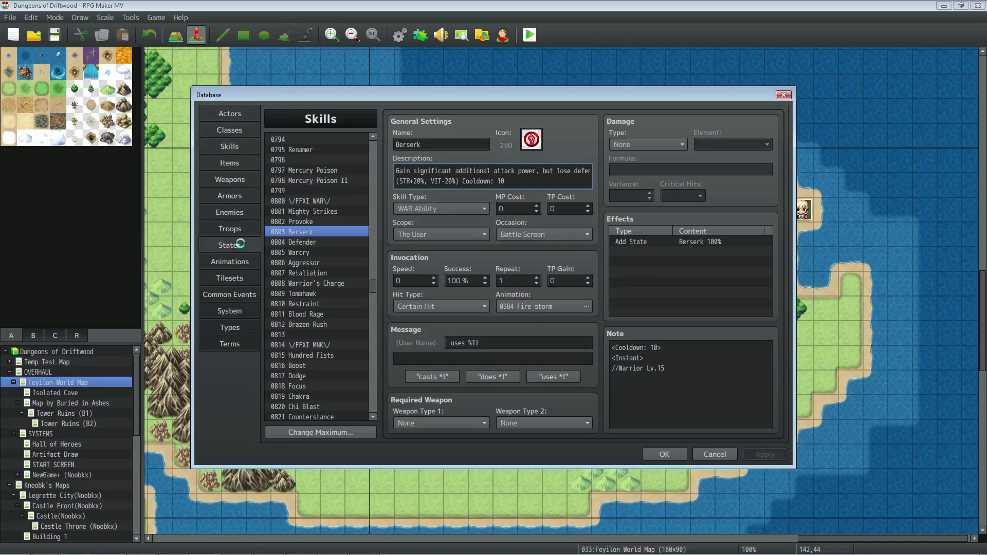
left_click(329, 200)
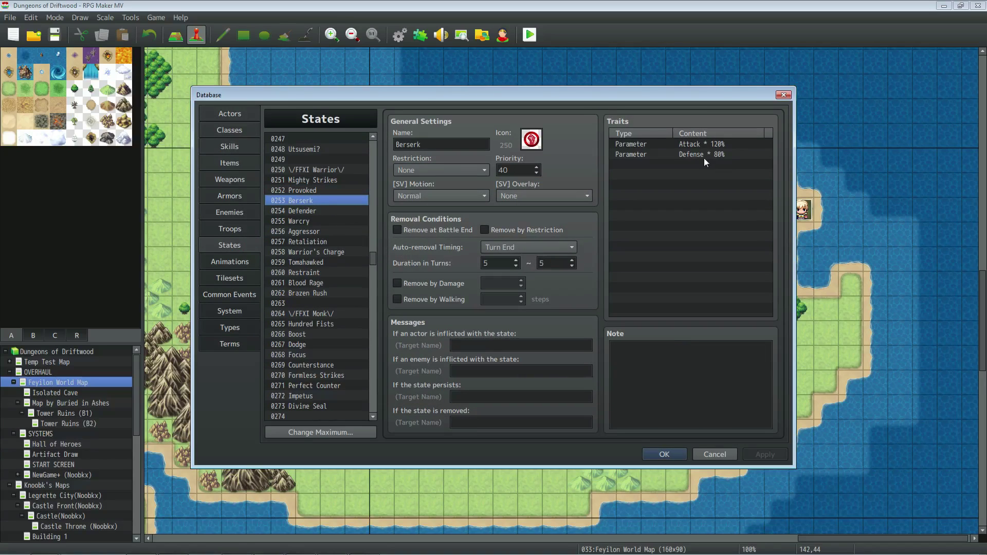
left_click(329, 210)
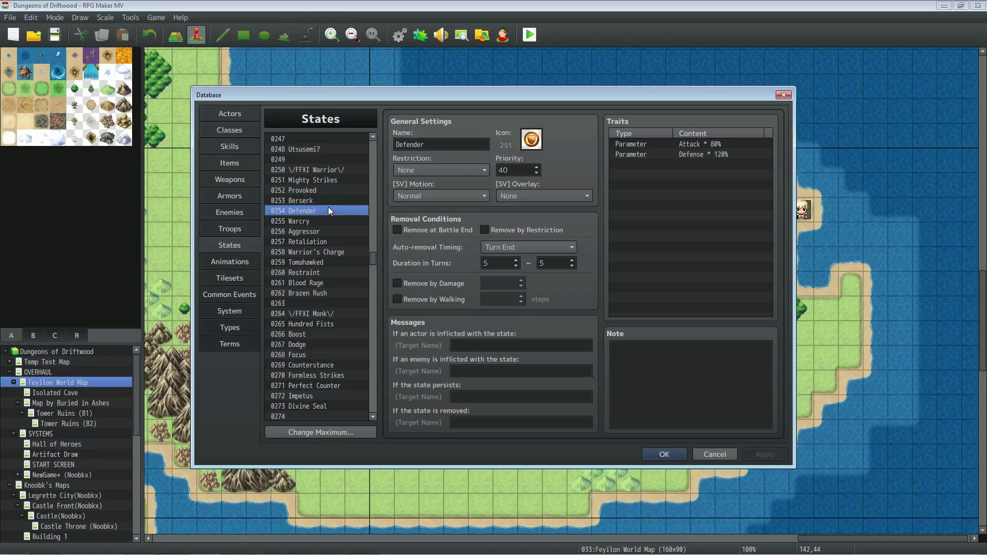
left_click(308, 200)
Examine the Instant tag in the Berserk skill's note and the Attack and Defense traits of the Berserk state.
left_click(235, 144)
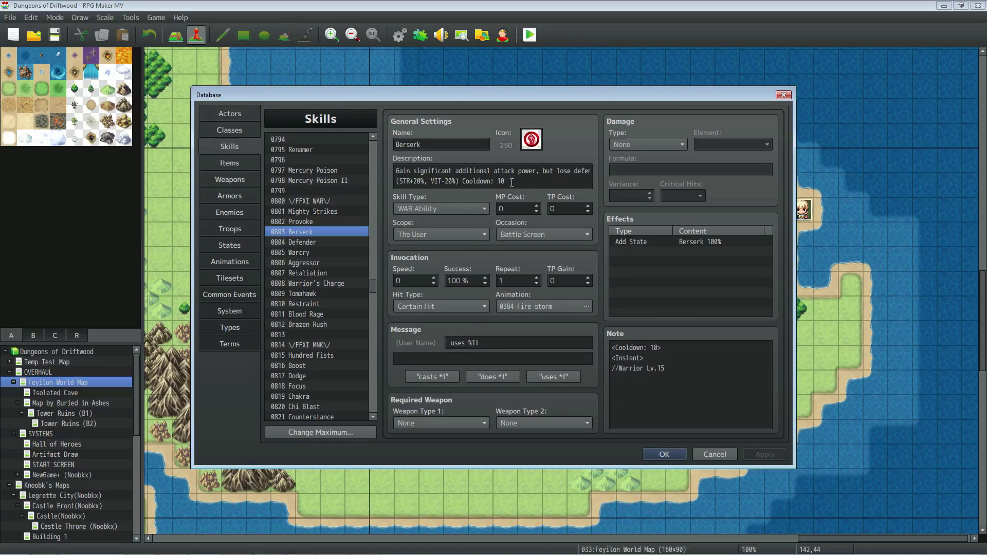
left_click_drag(644, 358, 605, 355)
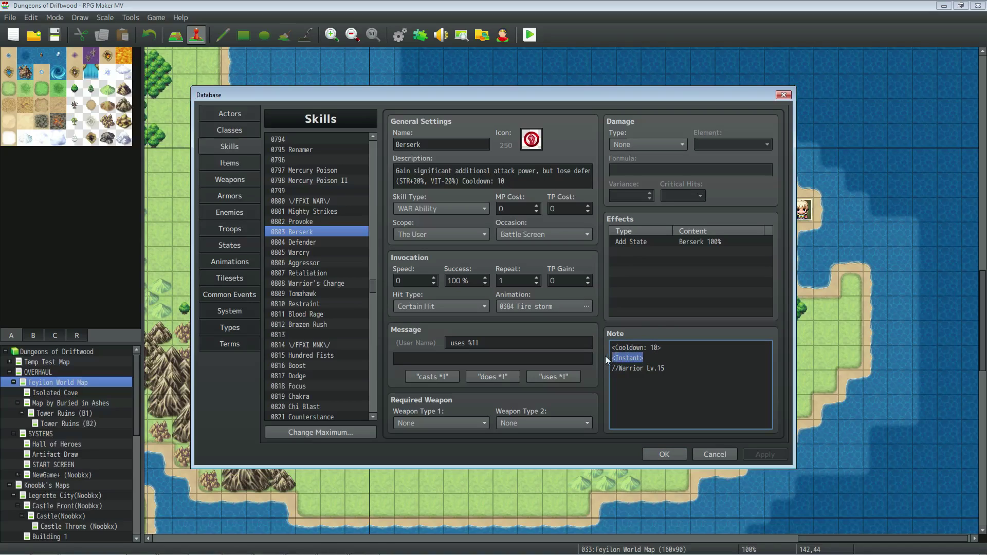
left_click(236, 245)
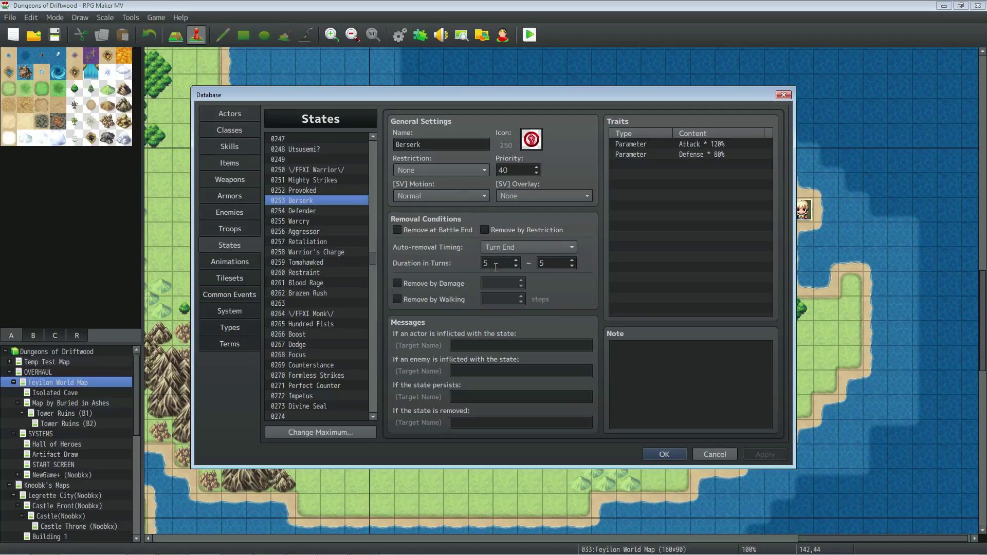
left_click(696, 146)
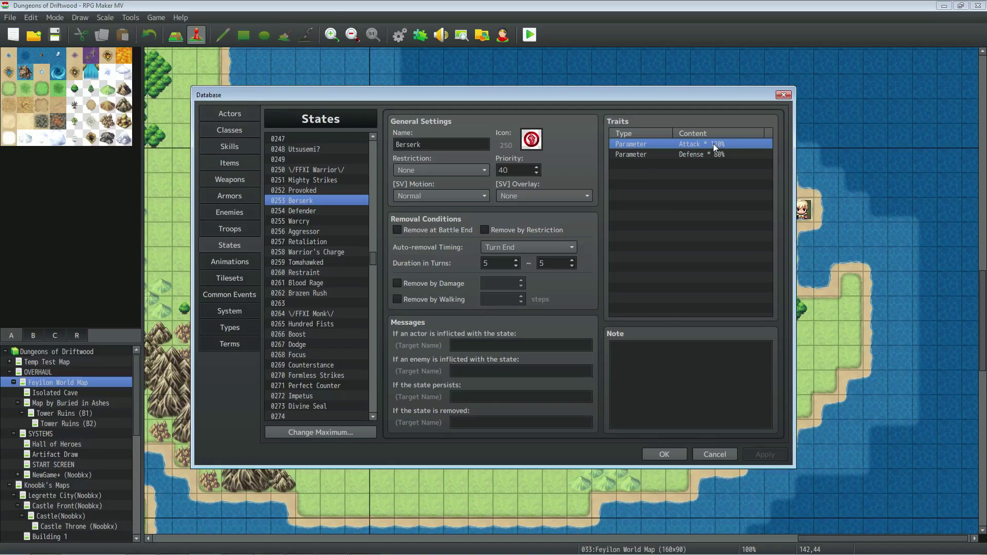
left_click(702, 155)
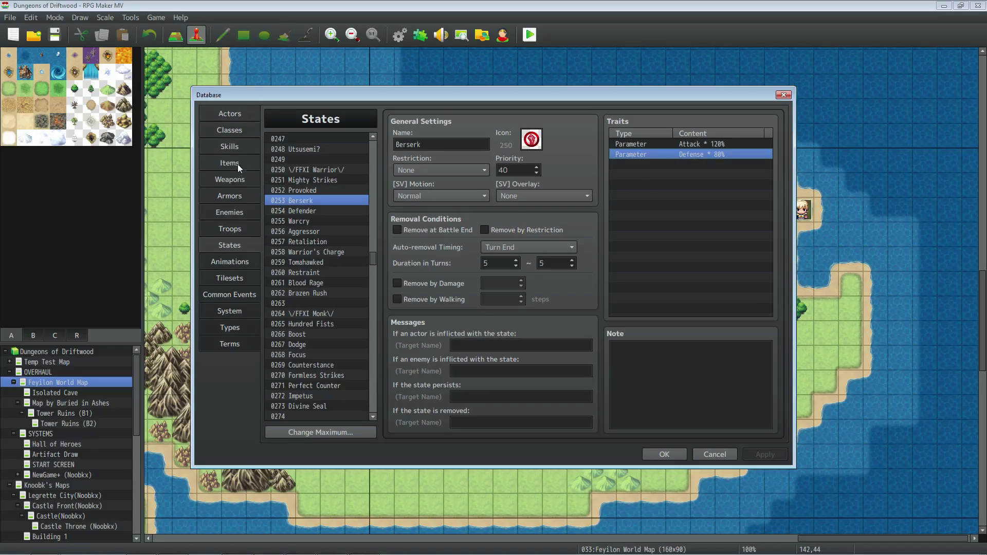
Open the Defender skill and examine the STR and VIT modifiers in its description.
left_click(230, 147)
left_click(313, 243)
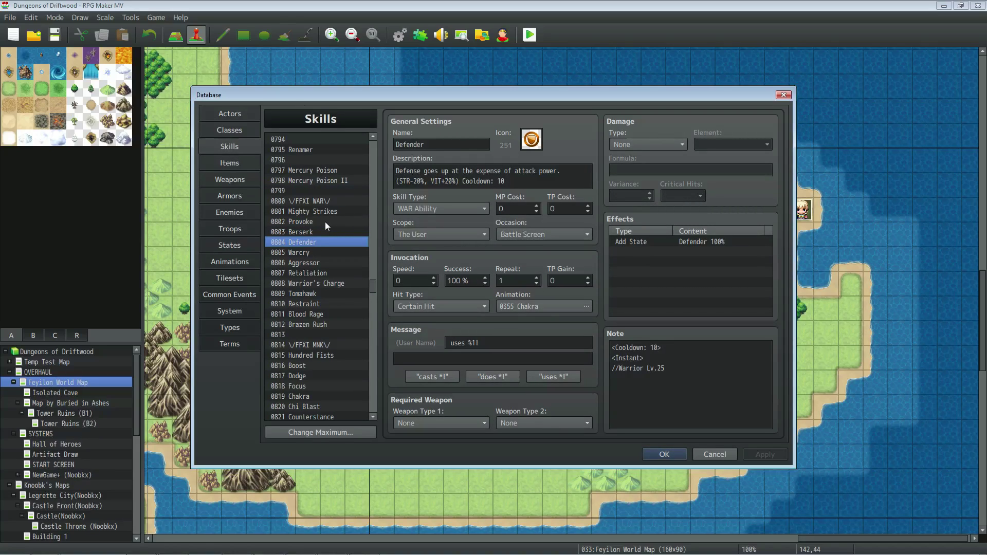
left_click(415, 181, "shift")
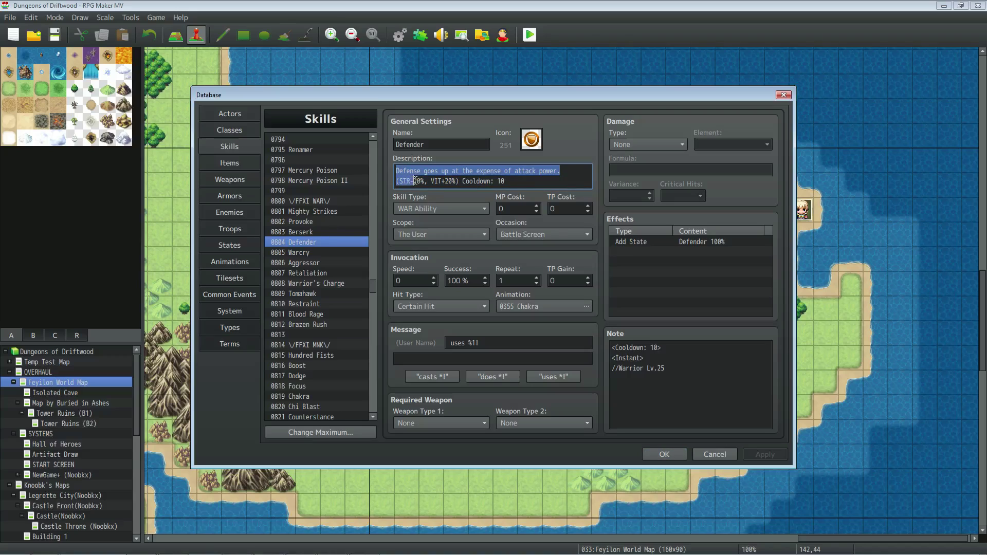
left_click_drag(457, 180, 434, 181)
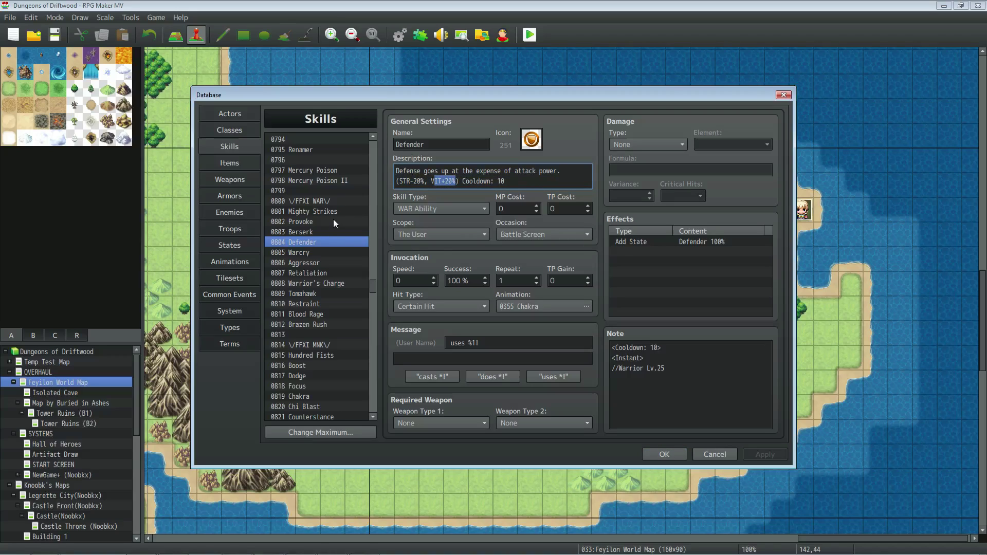
Examine the Cooldown and Instant tags in the Defender skill's note and its Add State effect.
left_click(663, 371)
key("ctrl+a")
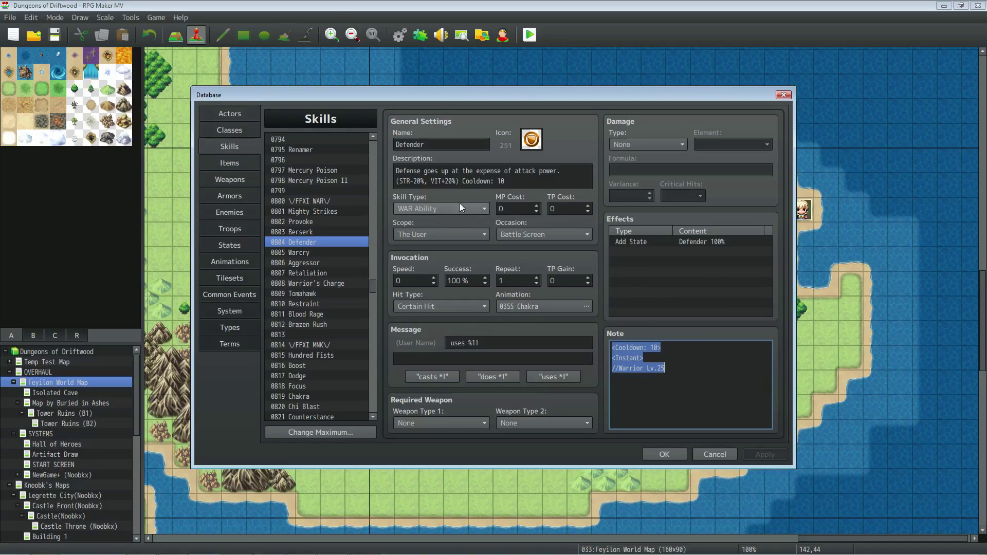
left_click_drag(666, 347, 624, 358)
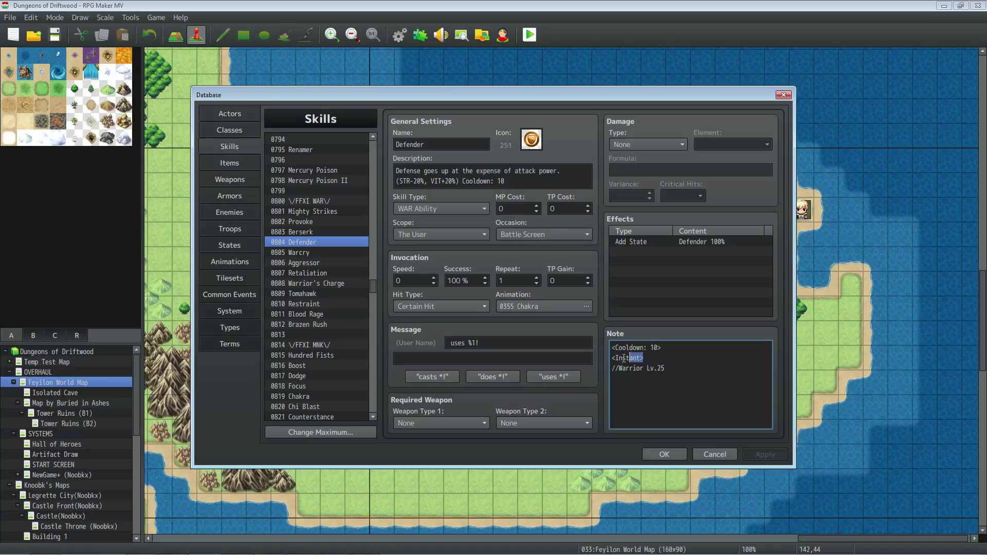
left_click(671, 241)
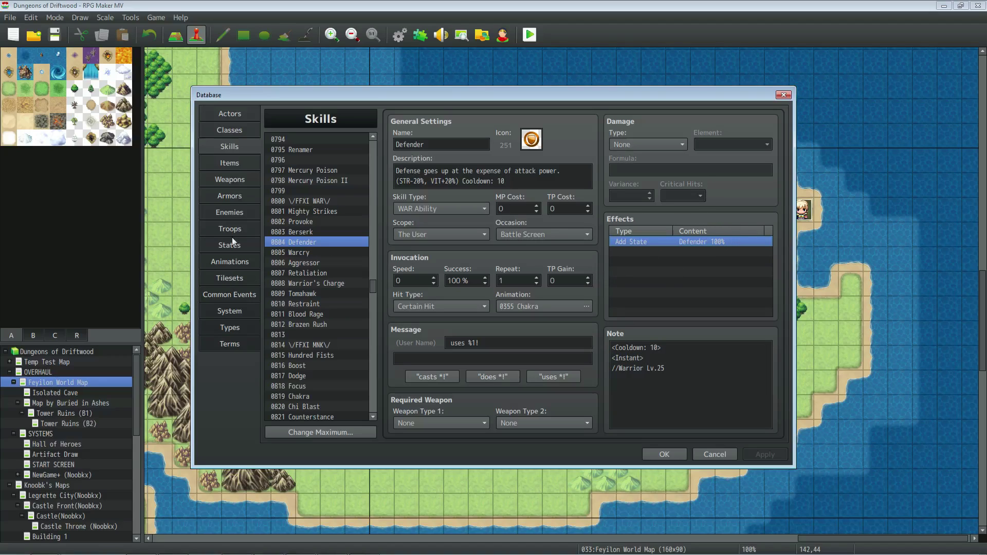
Open the Defender state and examine its Attack and Defense parameter traits.
left_click(244, 245)
left_click(340, 211)
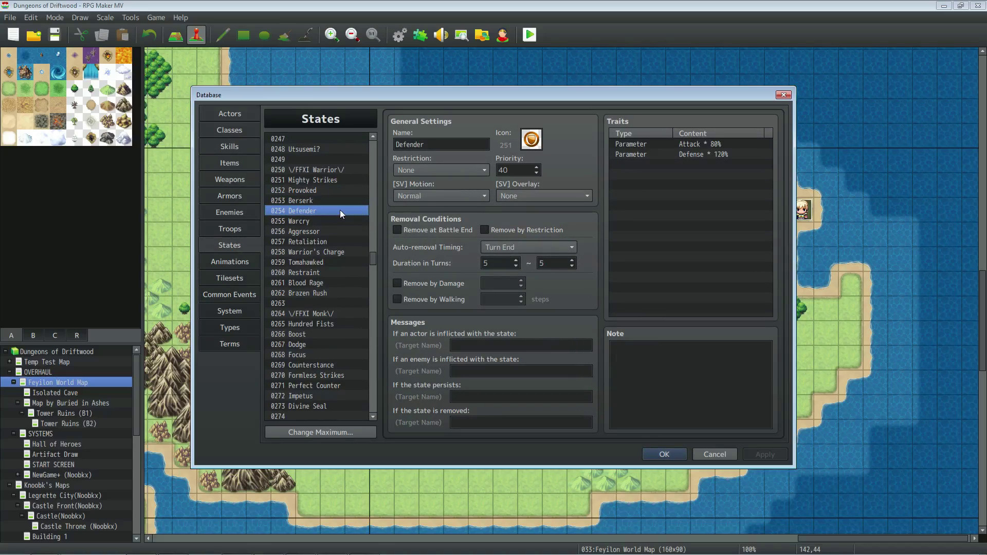
left_click(714, 145)
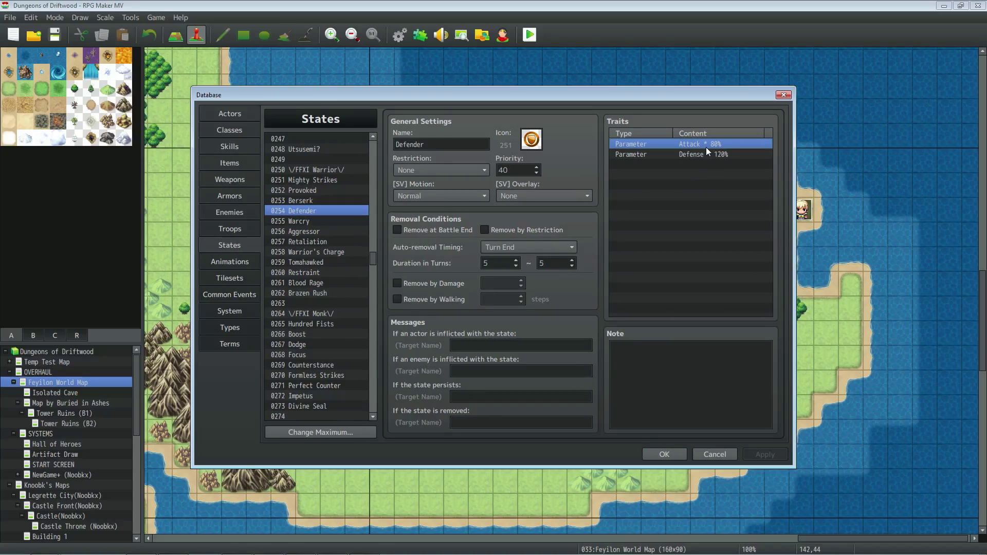
left_click(693, 156)
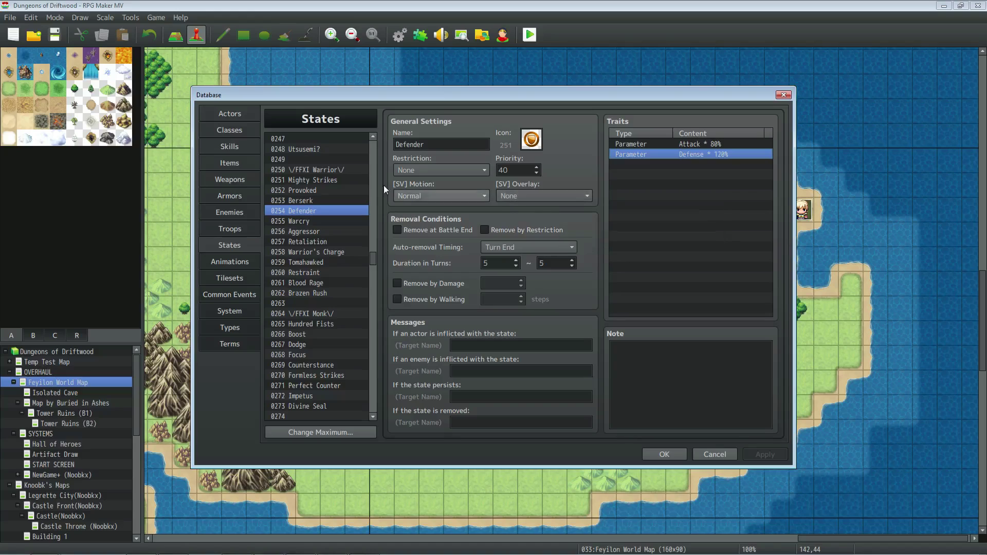
Open the Warcry skill and review its description, scope and note tags.
left_click(251, 148)
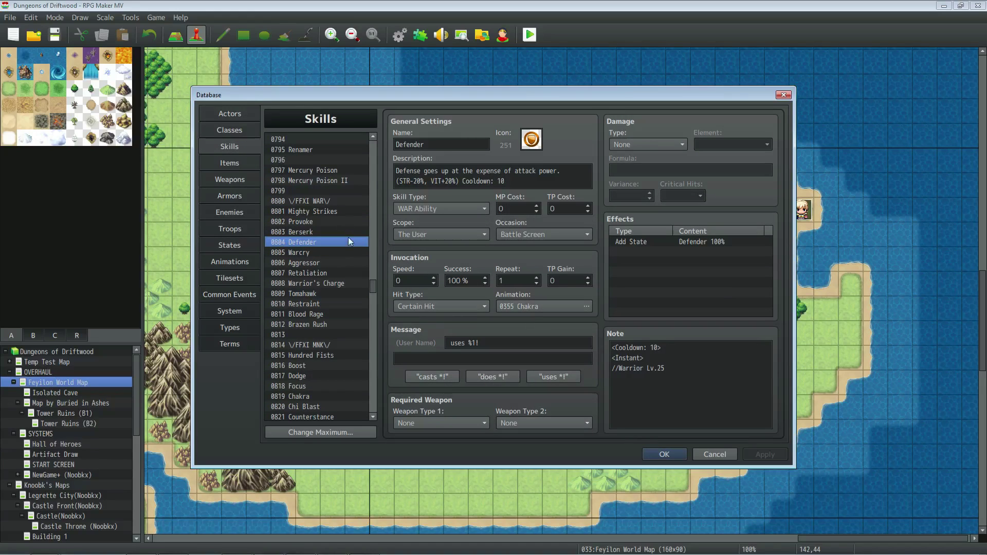
left_click(329, 252)
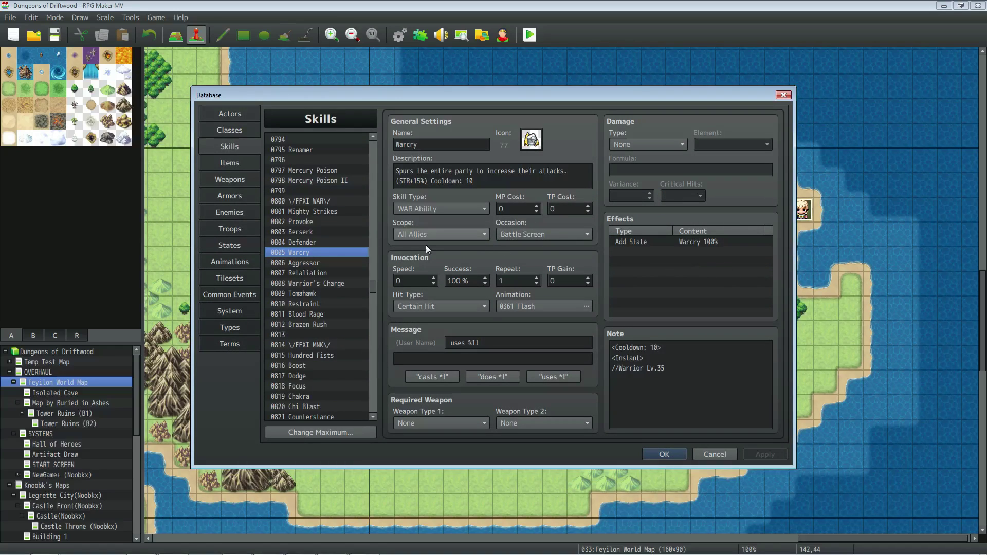
left_click(624, 362)
key("ctrl+a")
left_click(688, 343)
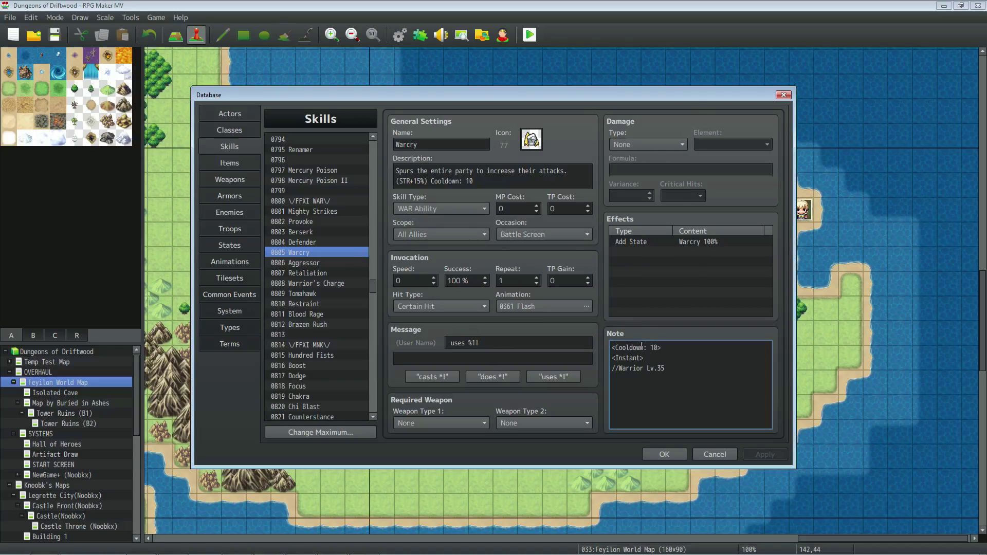
Open the Warcry state and examine its duration in turns and its Attack parameter trait.
left_click(236, 246)
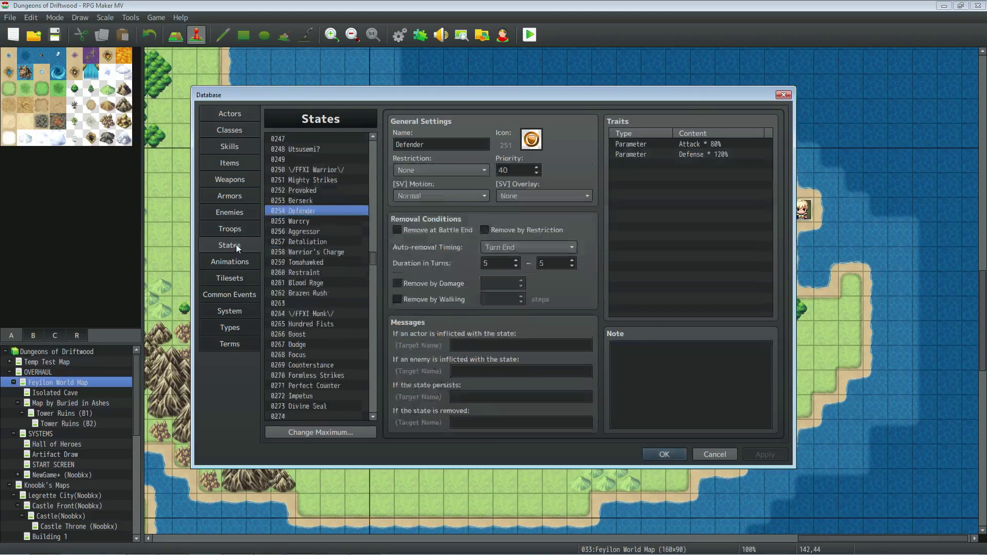
left_click(320, 220)
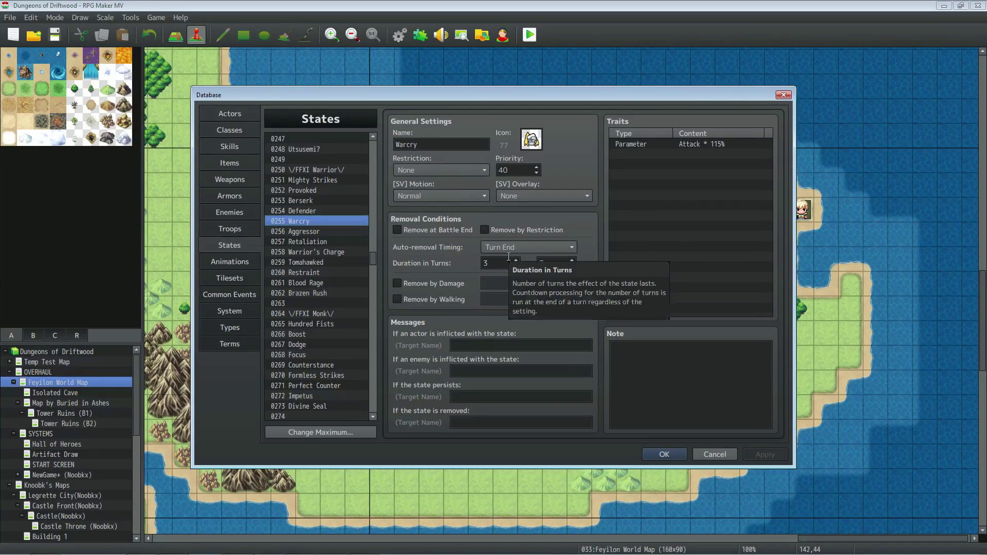
left_click(683, 144)
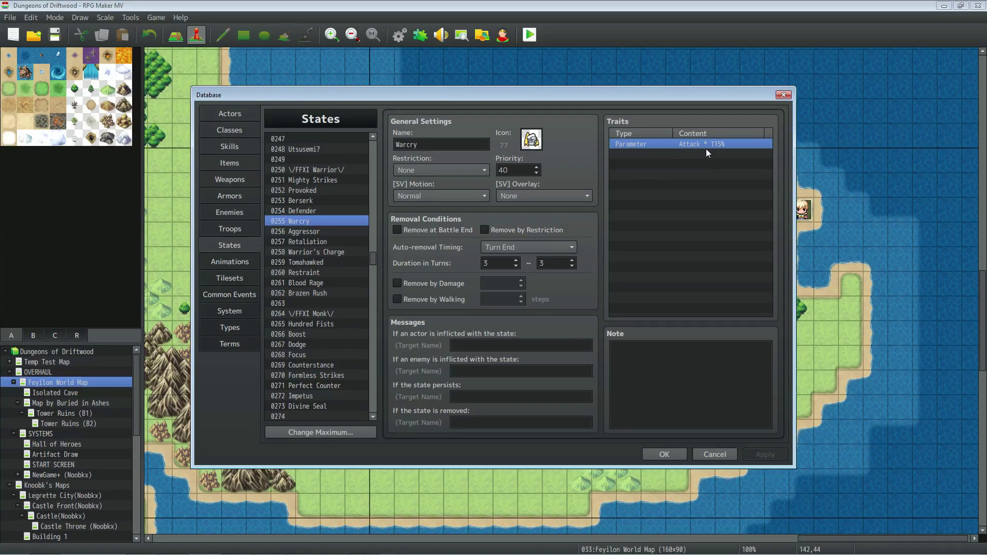
Open the Aggressor skill and examine its description, Add State effect and the Cooldown and Instant note tags.
left_click(229, 147)
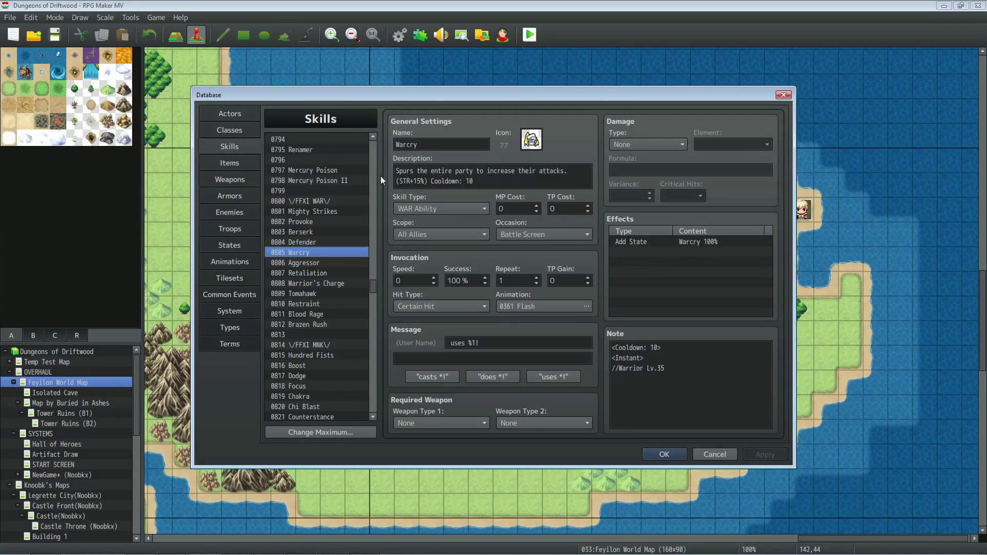
left_click(323, 262)
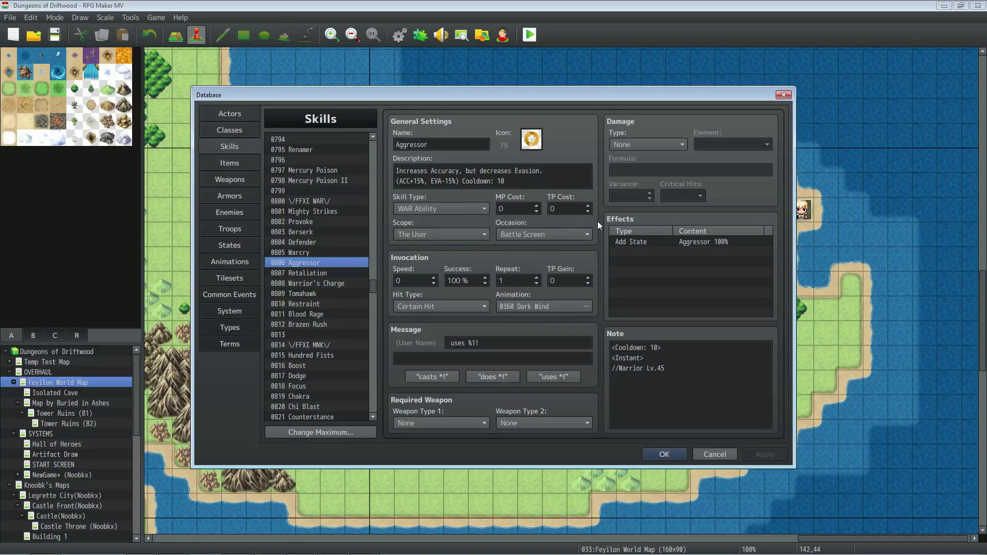
left_click(327, 232)
left_click(318, 250)
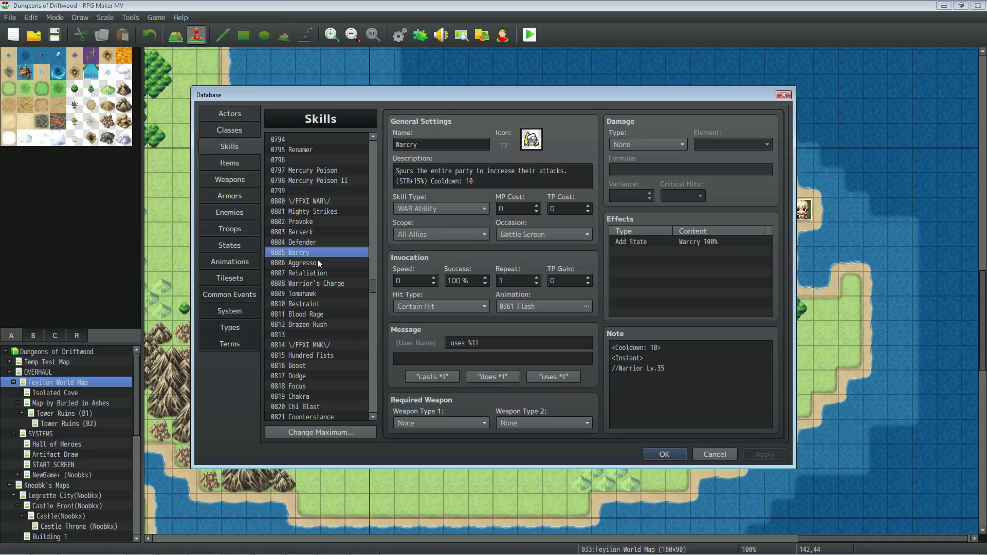
left_click(317, 263)
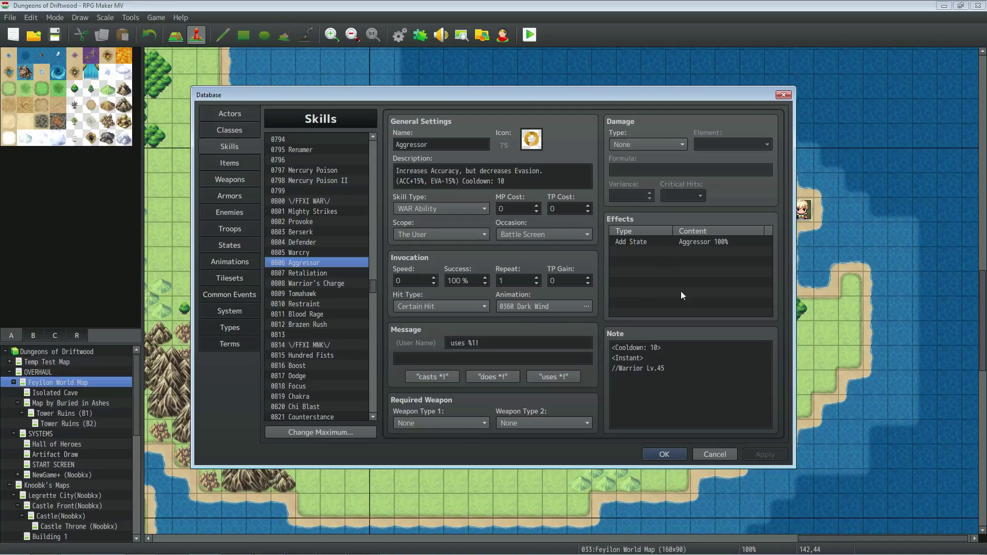
left_click(680, 346)
left_click_drag(674, 371, 612, 344)
left_click_drag(663, 348, 599, 359)
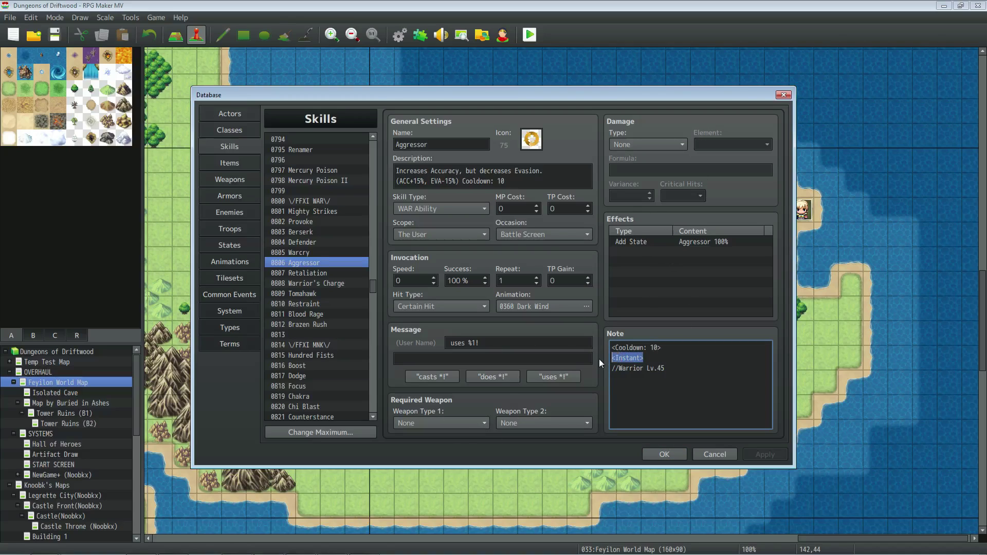
Open the Aggressor state and examine its duration and its Evasion Rate and Hit Rate traits.
left_click(238, 246)
left_click(296, 232)
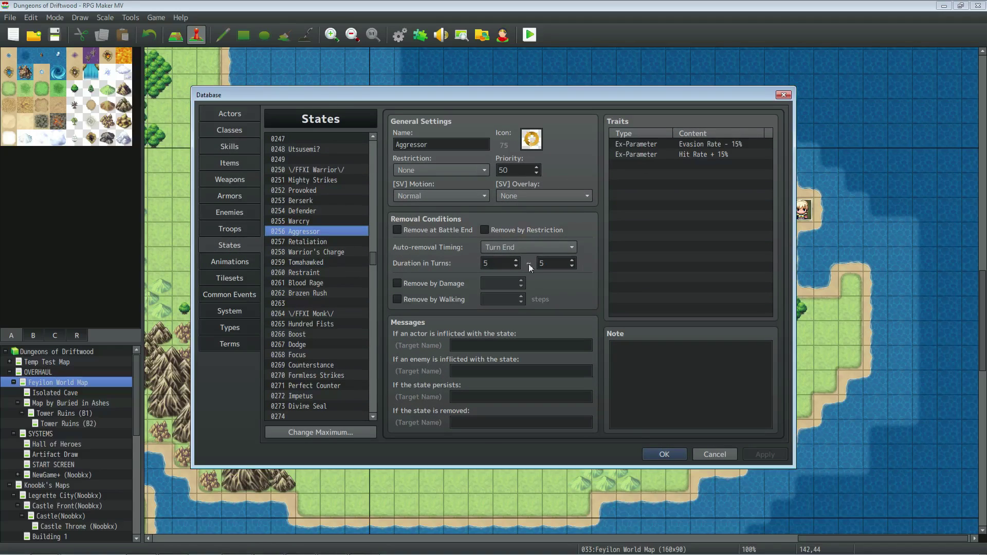
left_click(693, 162)
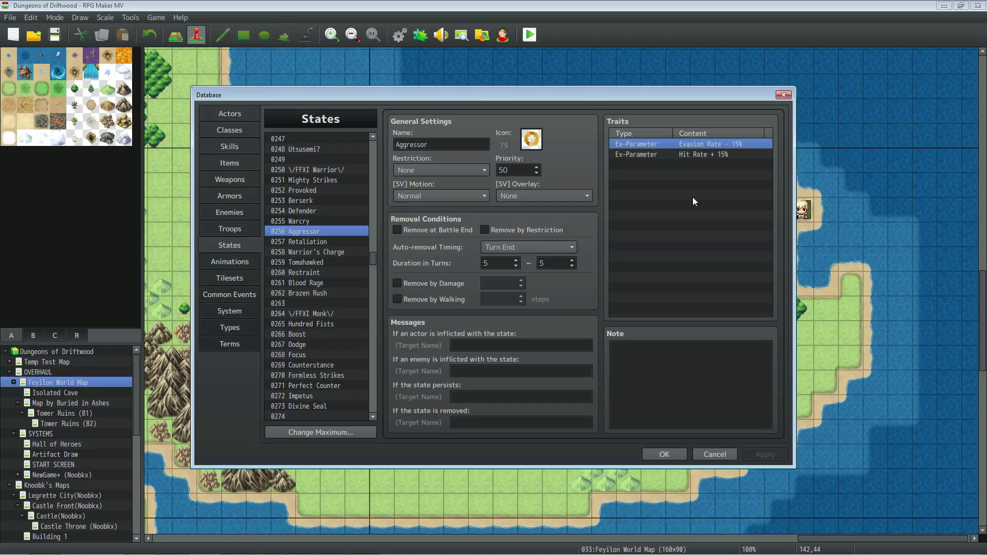
left_click(702, 154)
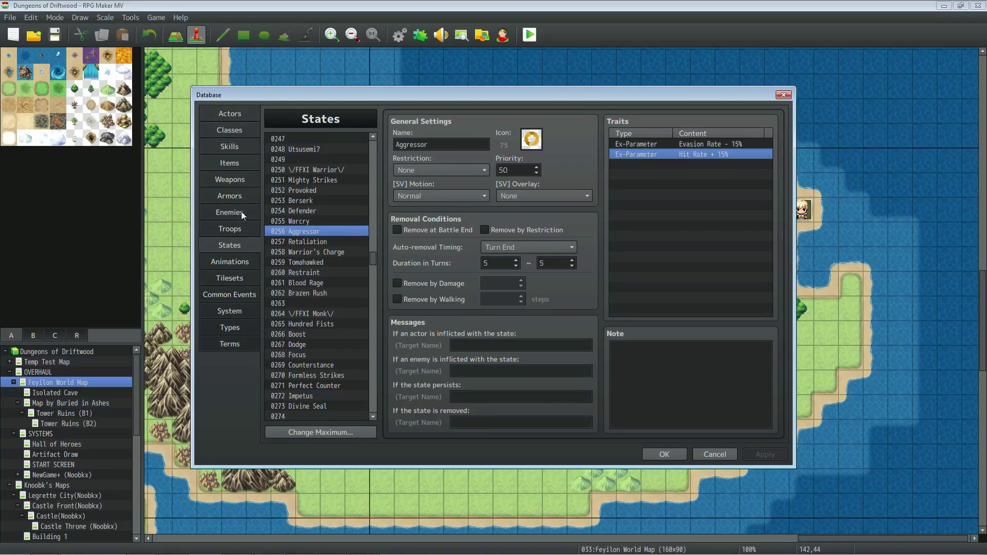
Open the Retaliation skill and examine its Add State effect and its Cooldown and Instant note tags.
left_click(232, 147)
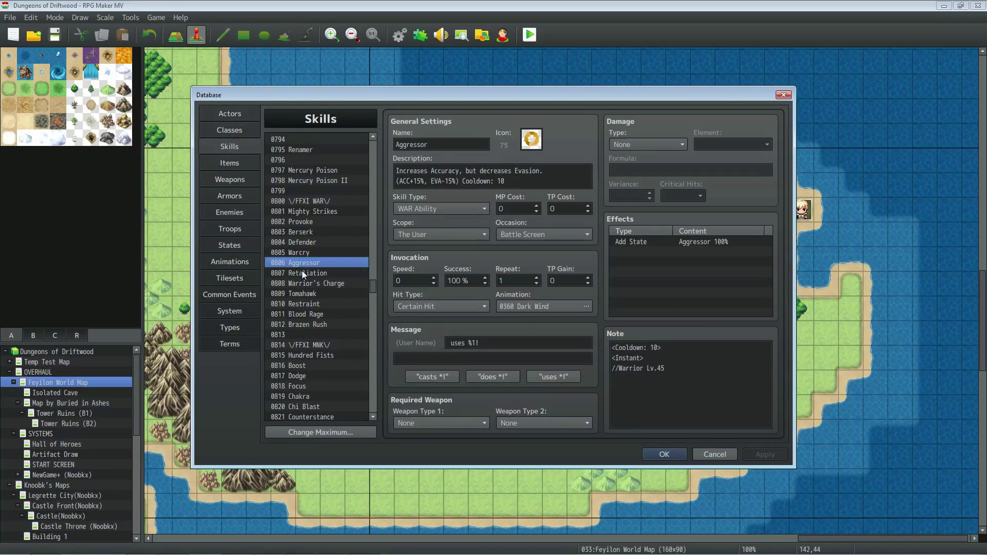
left_click(304, 273)
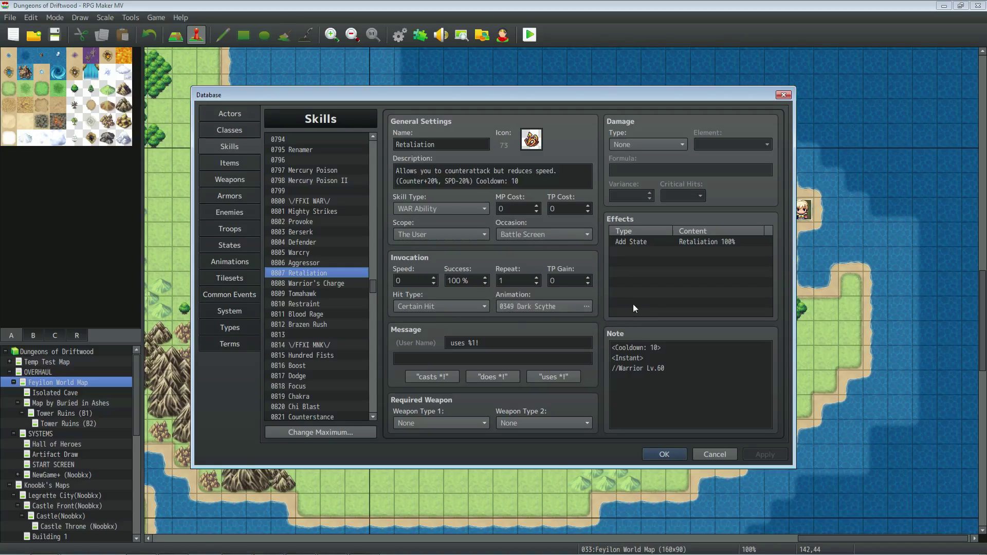
left_click(655, 242)
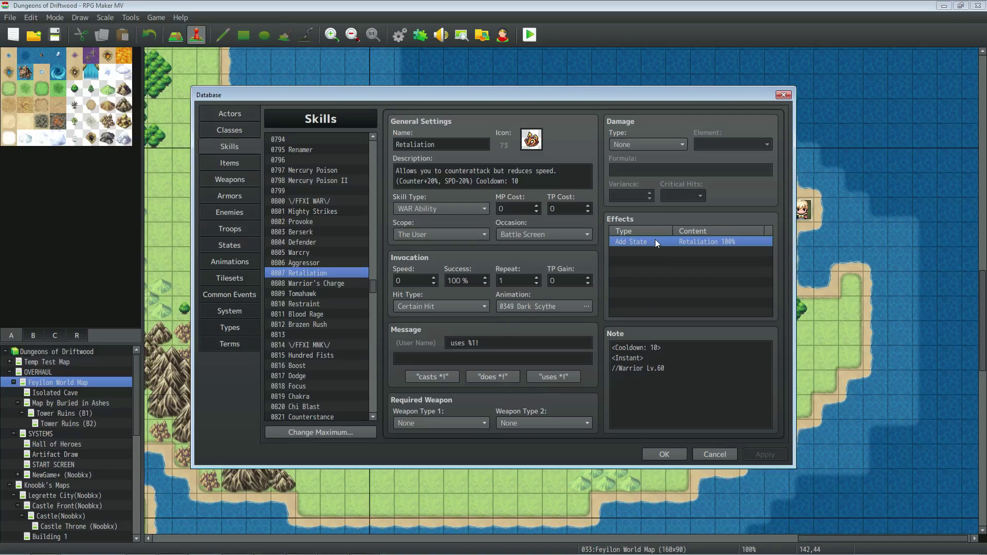
left_click(662, 359)
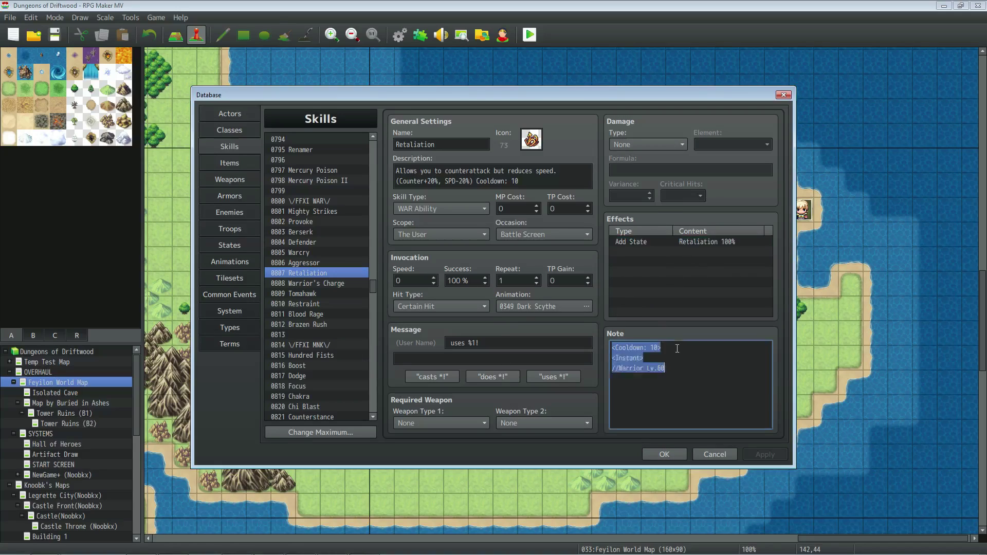
left_click_drag(662, 358, 603, 359)
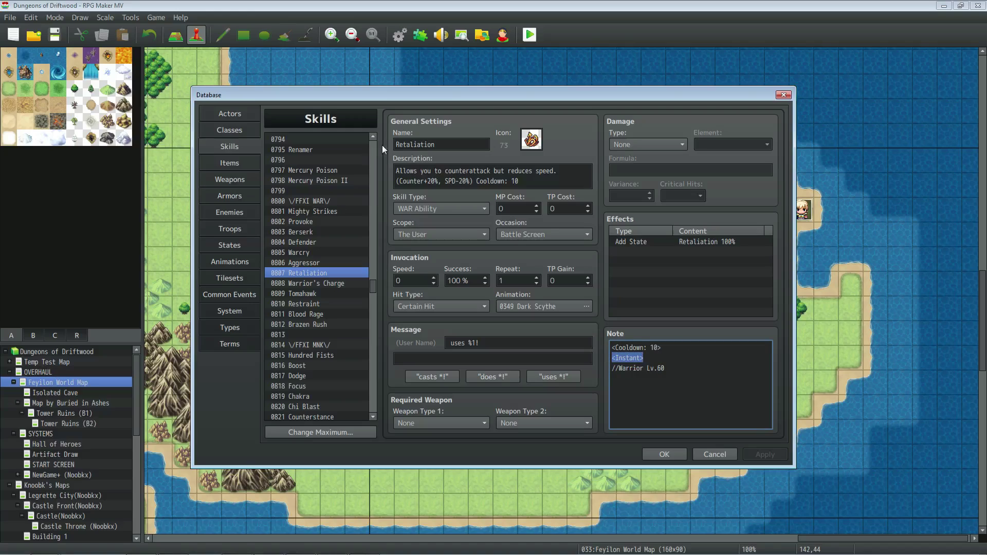
Open the Retaliation state and examine its Agility and Counter Attack traits.
left_click(227, 245)
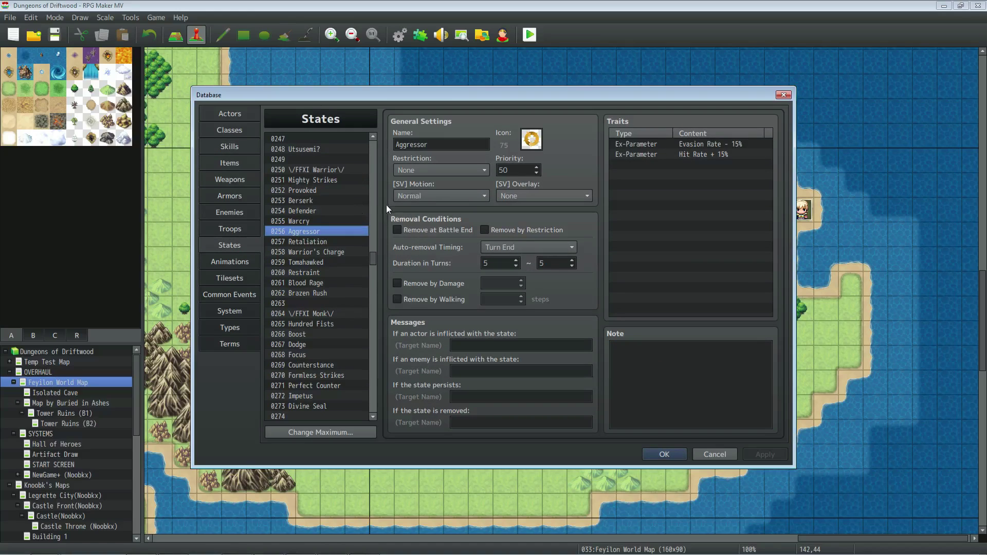
left_click(327, 242)
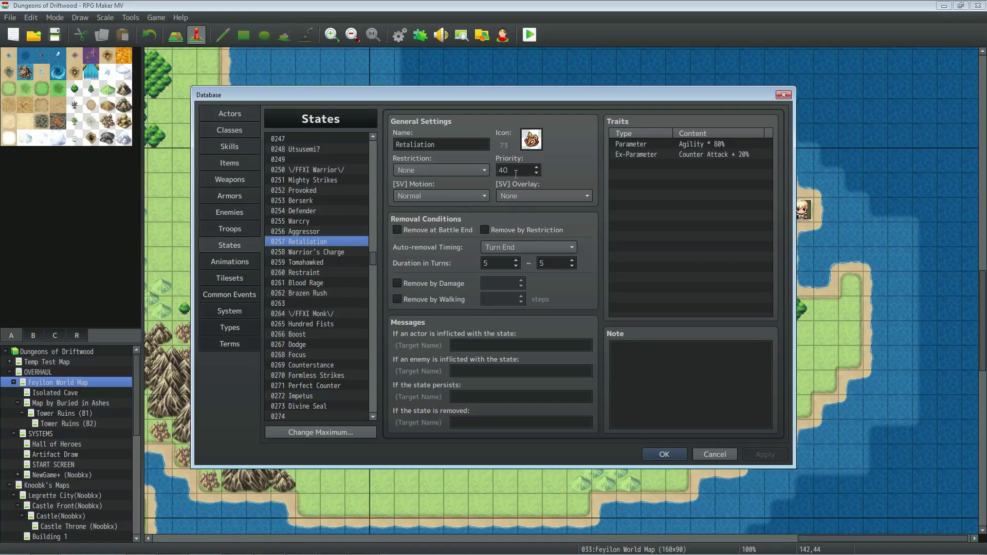
left_click(702, 146)
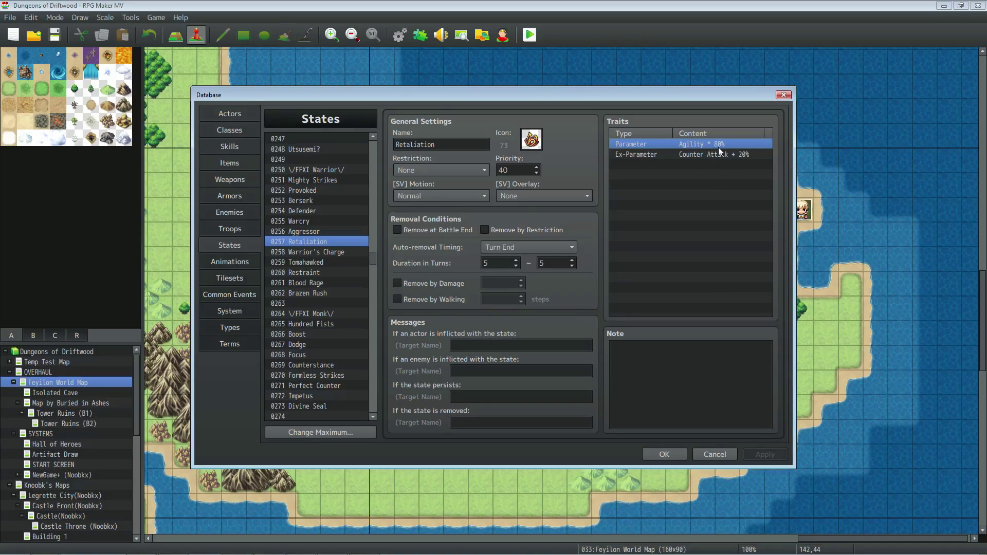
left_click(674, 154)
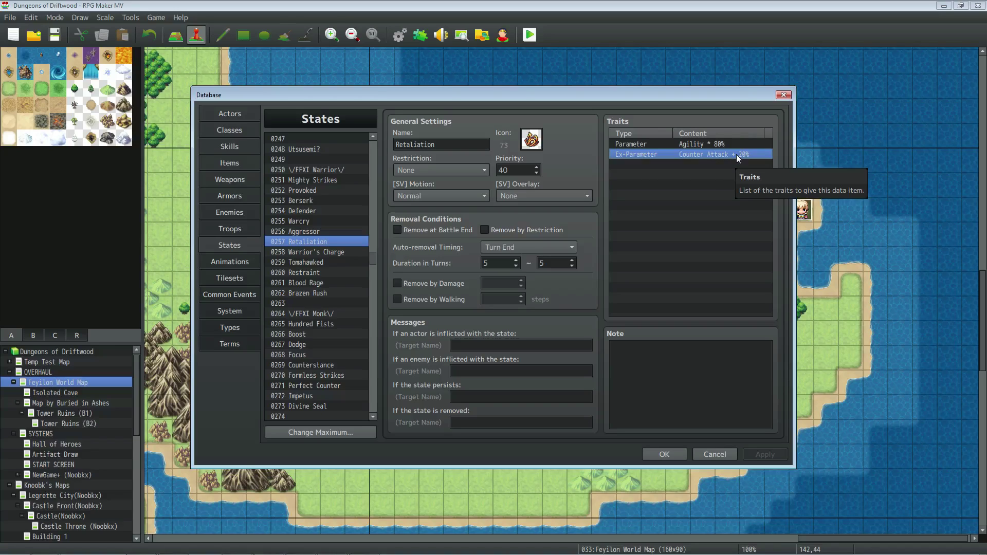
Open the Warrior's Charge skill and examine its note tags and its Add State effect.
left_click(229, 147)
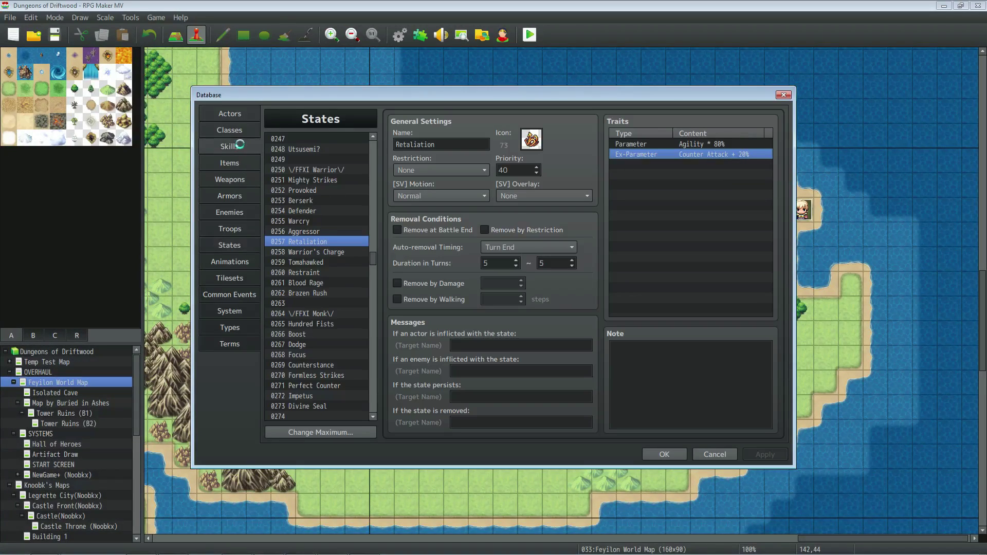
left_click(331, 283)
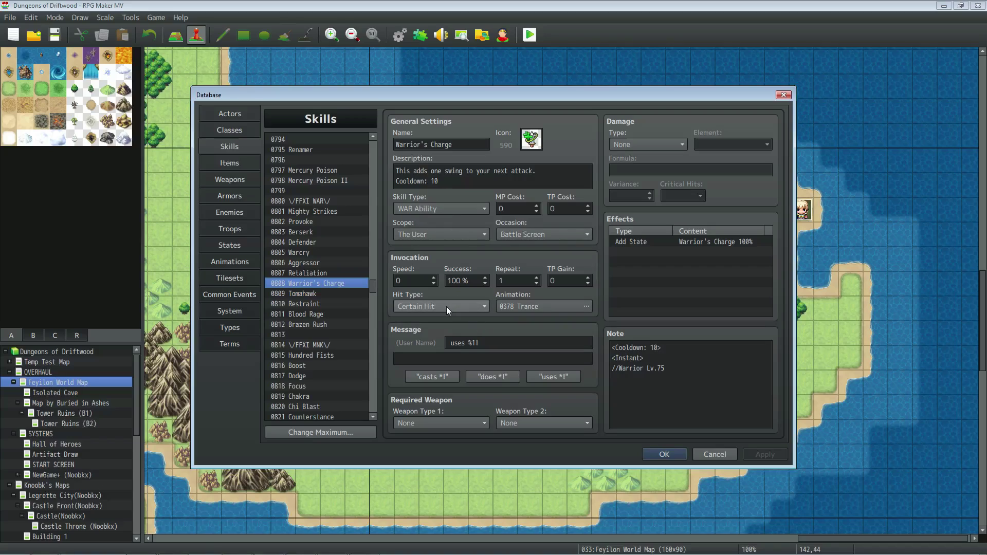
triple_click(672, 350)
left_click(649, 358)
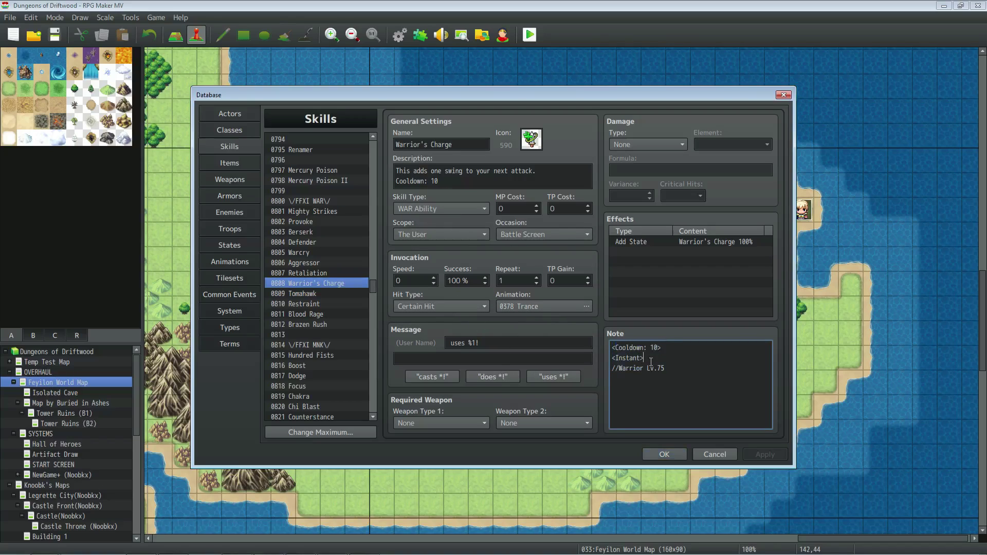
left_click(705, 242)
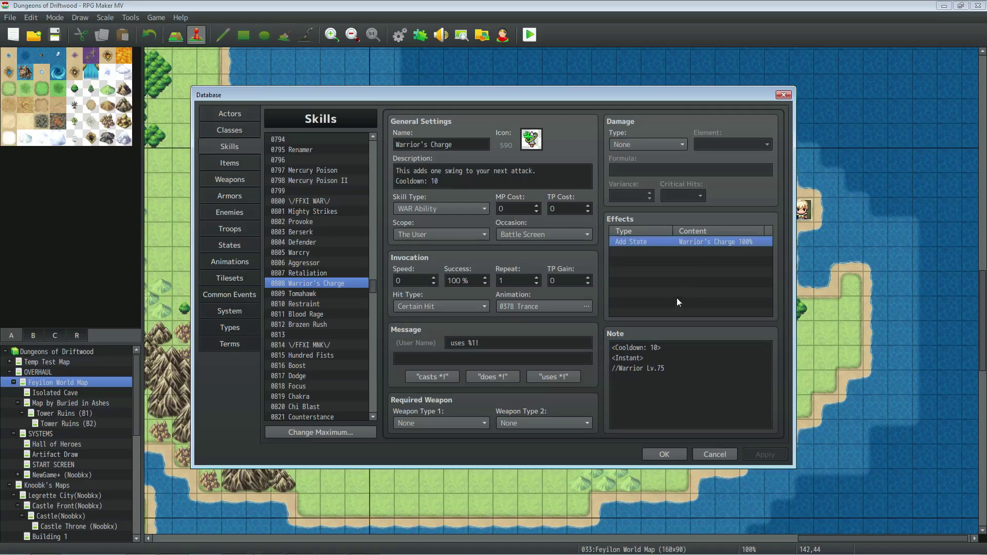
Open the Warrior's Charge state and examine its Attack Times + trait.
left_click(240, 245)
left_click(333, 251)
left_click(678, 146)
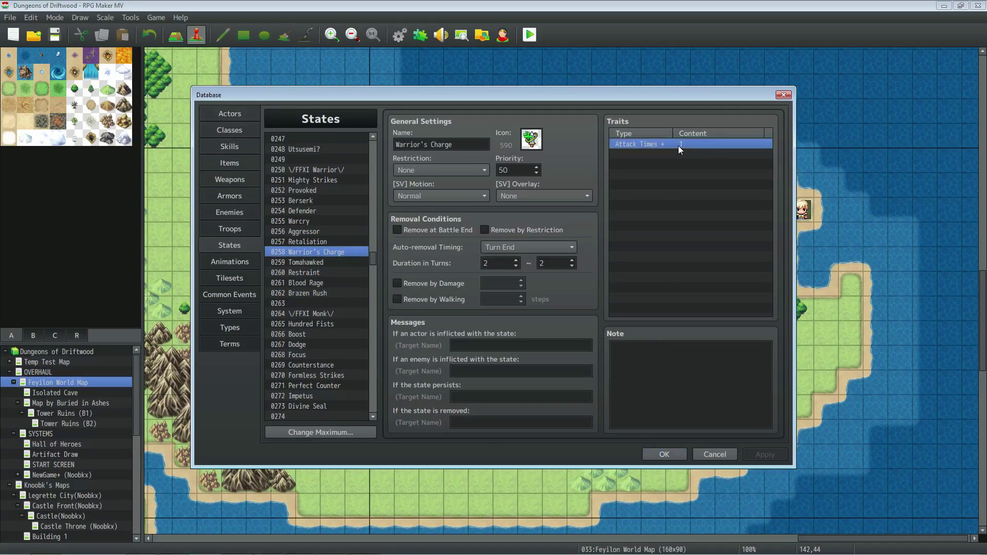
Look up where the Attack Times + option sits among the attack traits, without adding a new trait.
double_click(640, 153)
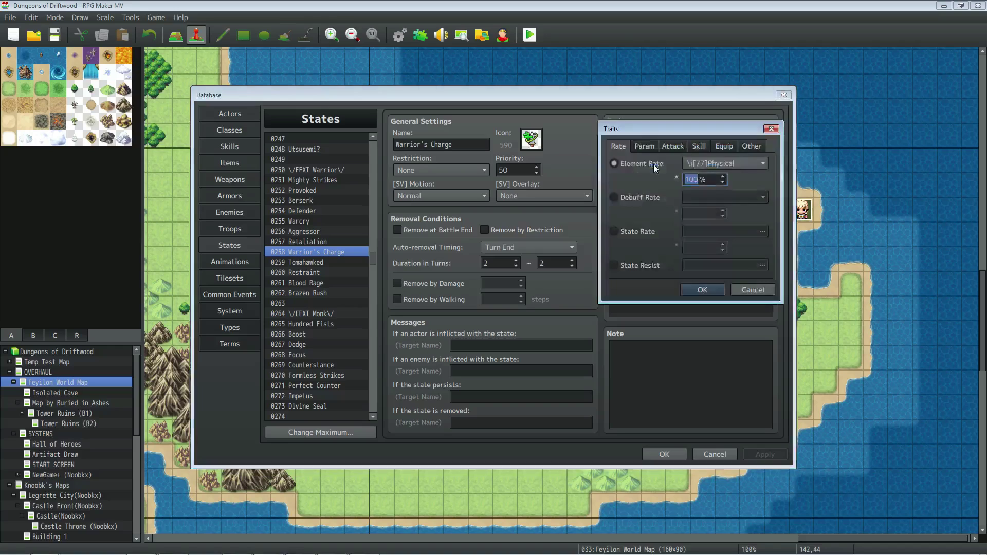
left_click(714, 146)
left_click(706, 149)
left_click(672, 147)
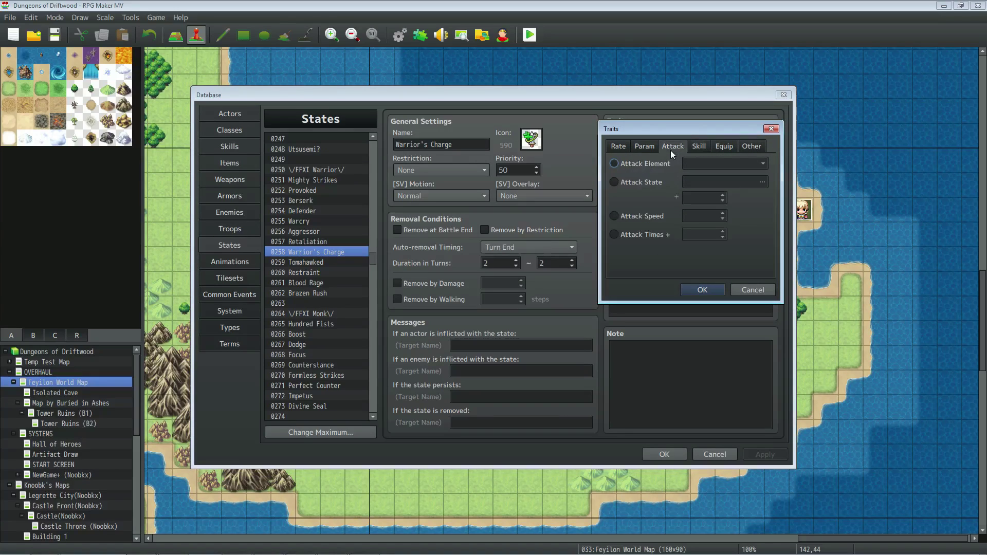
left_click(643, 215)
left_click(752, 290)
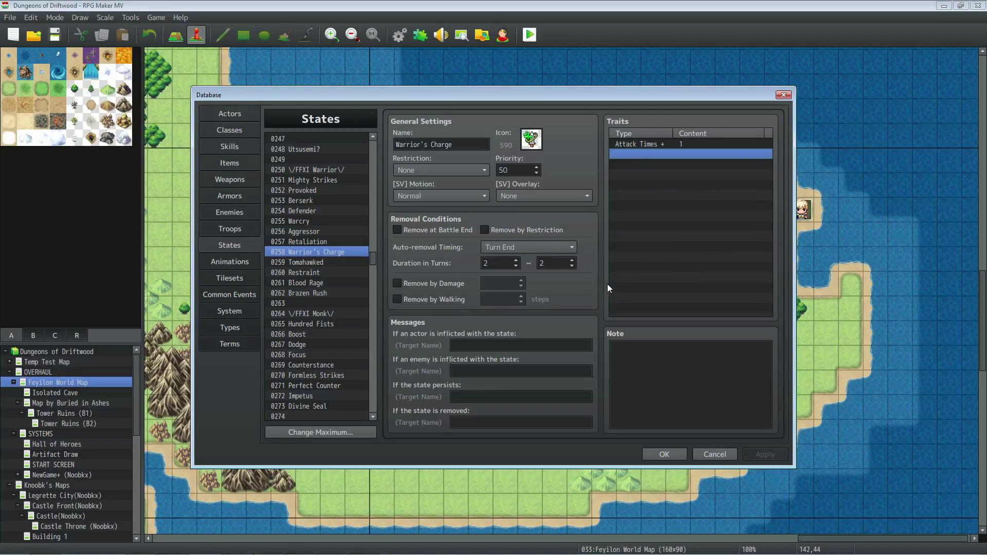
Examine the duration in turns set for the Warrior's Charge state.
double_click(507, 262)
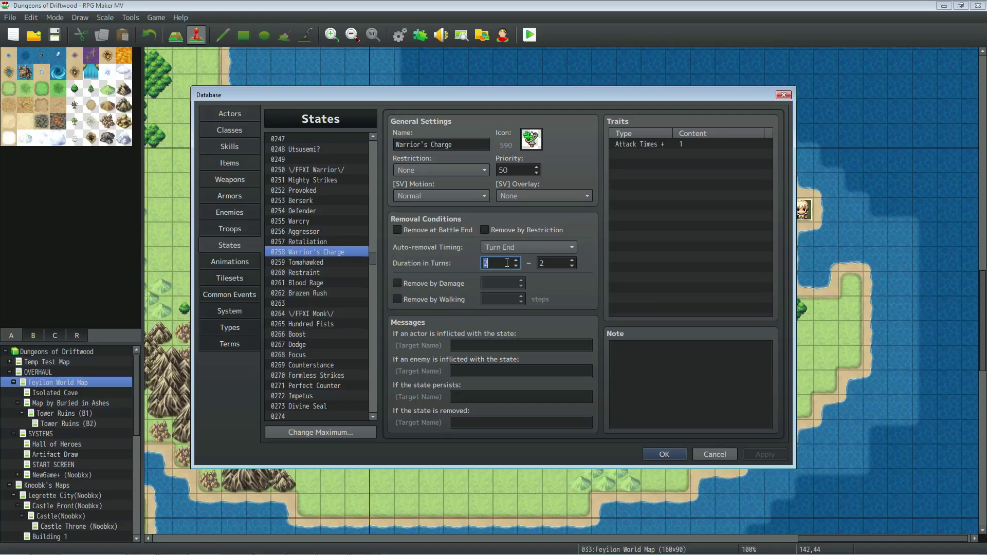
left_click(640, 230)
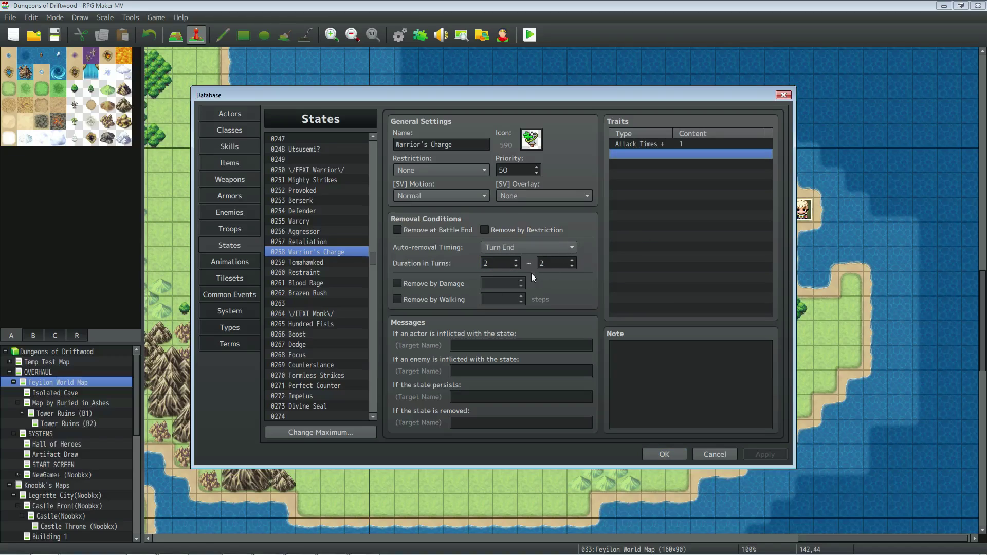
left_click(507, 264)
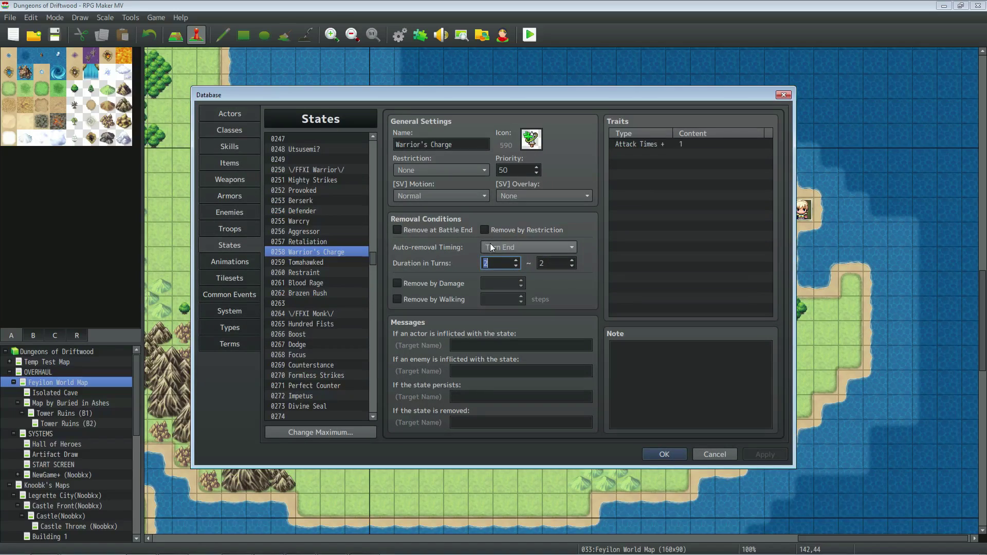
Open the Tomahawk skill, set its scope to 1 Enemy, and examine its Cooldown and Weapon 5 Cost note tags.
left_click(235, 147)
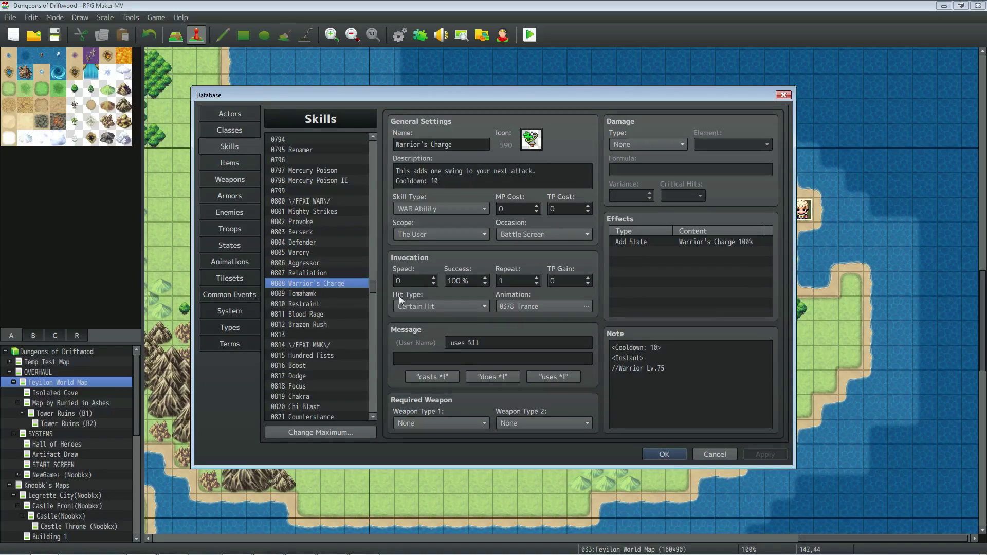
left_click(327, 293)
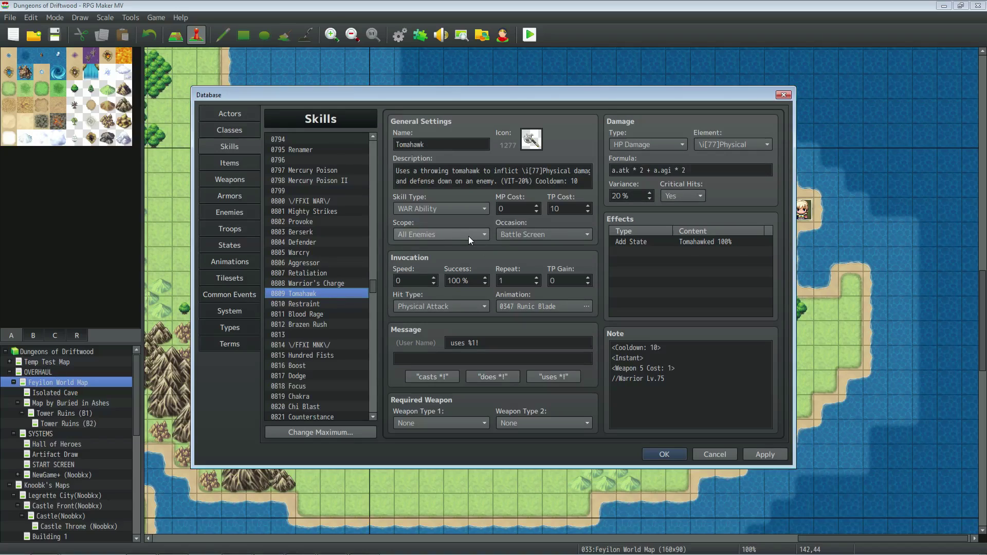
left_click(483, 172)
key("ctrl+a")
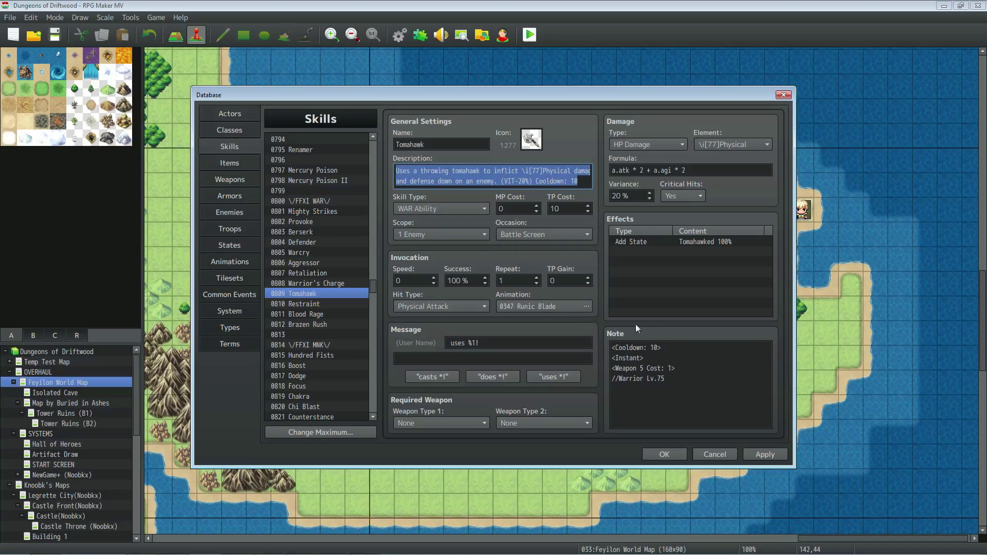
left_click_drag(666, 347, 611, 347)
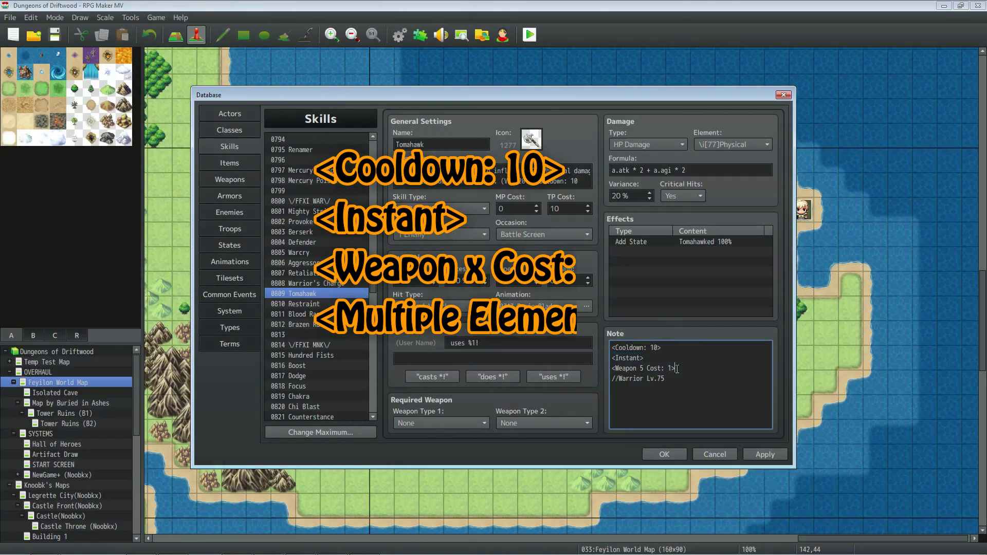
left_click_drag(675, 368, 603, 366)
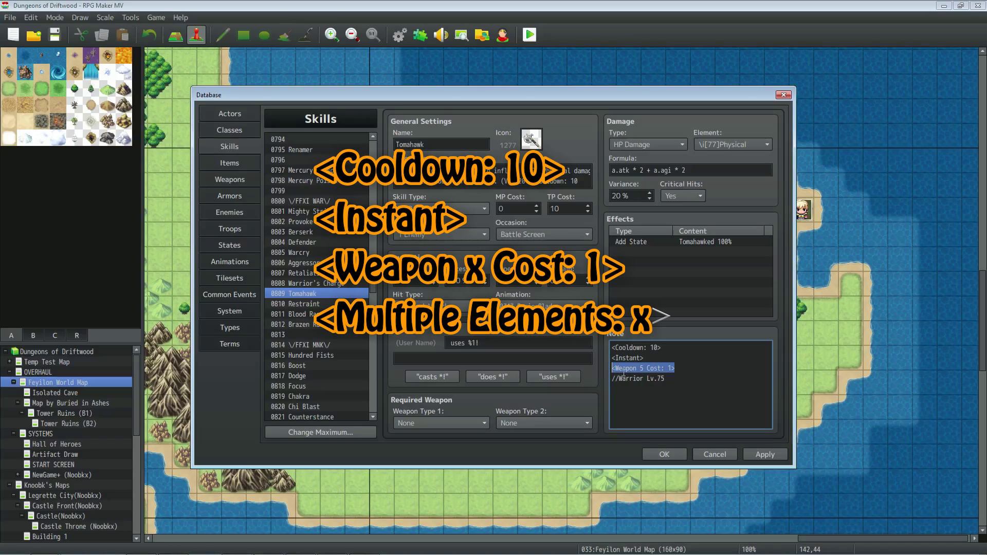
Open the Throwing Tomahawk weapon entry and examine the Not Independent Item tag in its note.
left_click(238, 181)
left_click(316, 181)
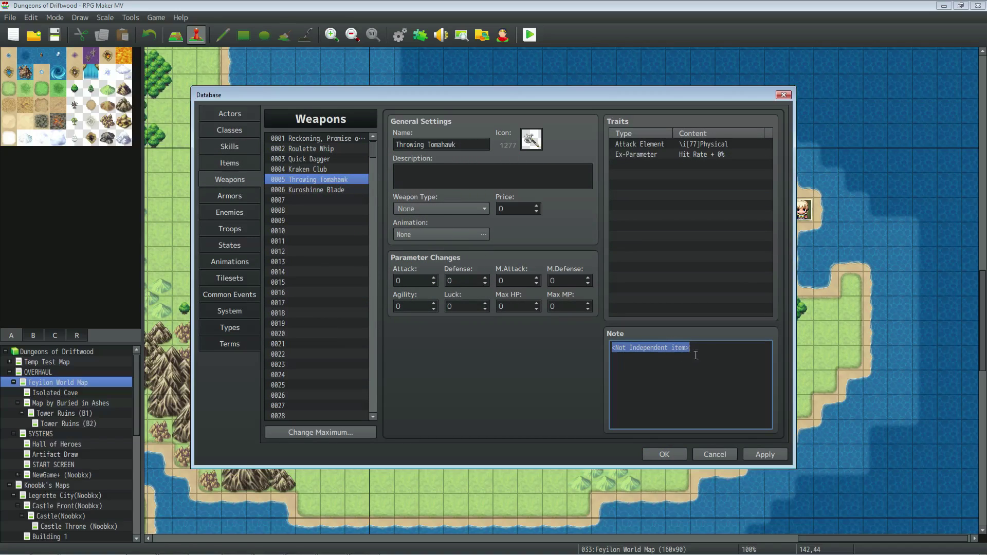
left_click_drag(690, 349, 593, 372)
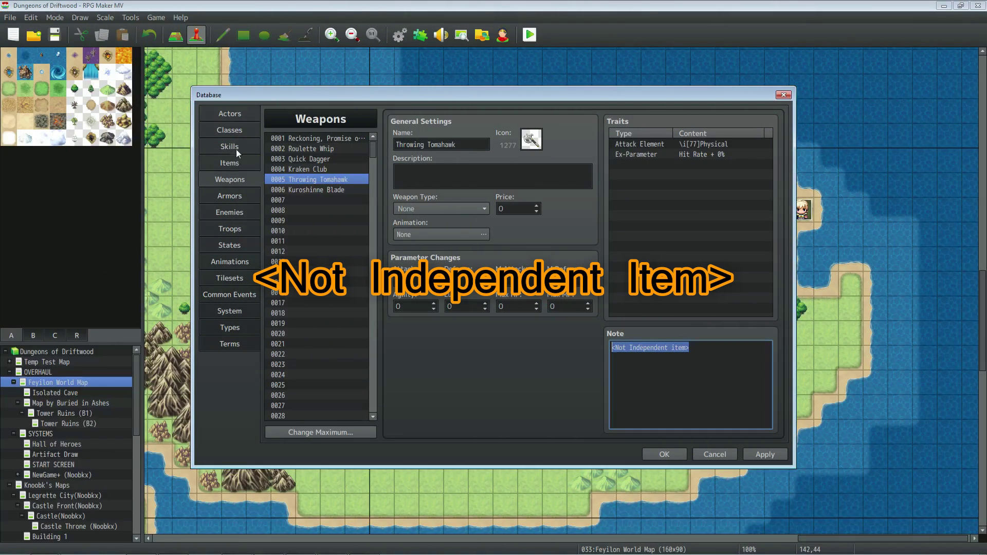
Return to the Tomahawk skill and examine the weapon number and amount in its Weapon 5 Cost note tag.
left_click(234, 148)
left_click(682, 367)
left_click_drag(682, 367, 602, 364)
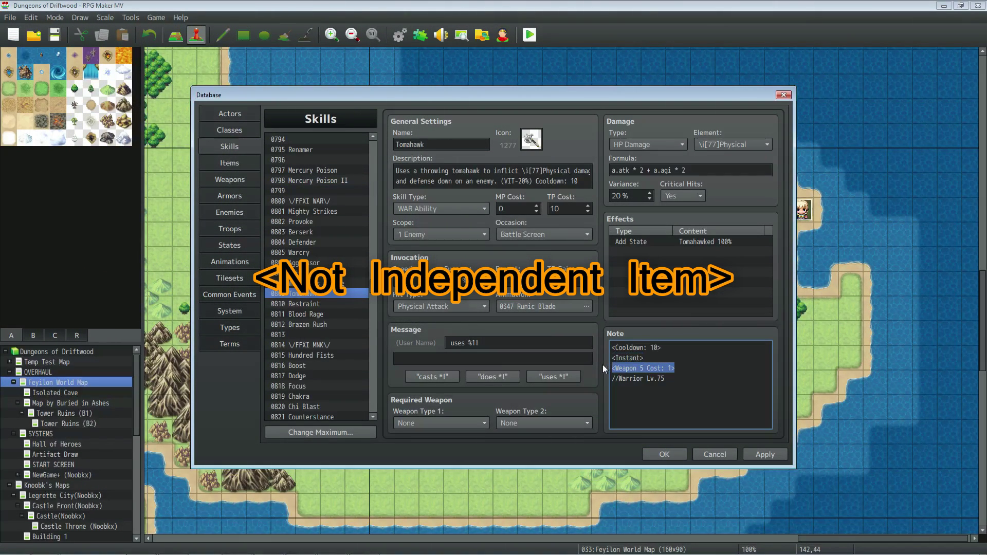
left_click(641, 368)
double_click(641, 368)
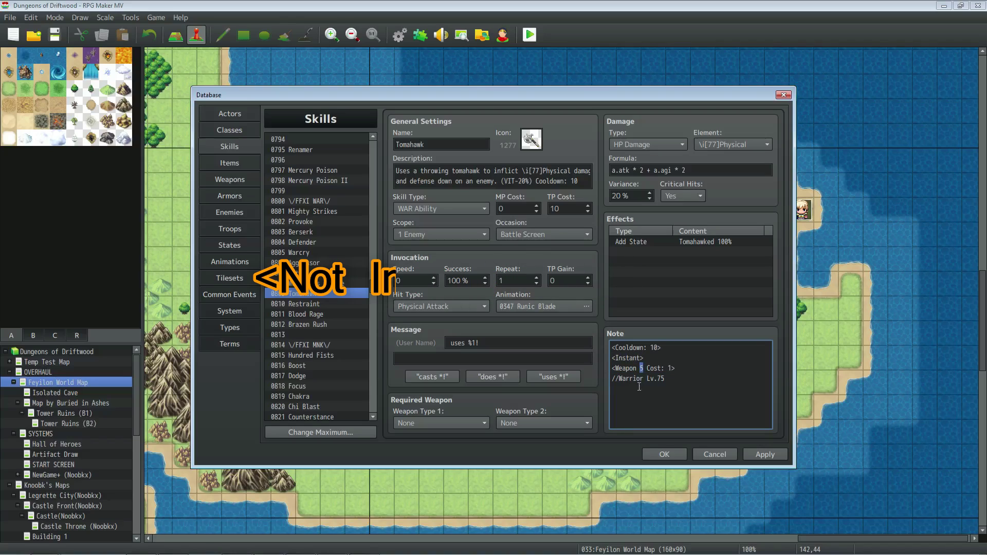
left_click_drag(647, 368, 672, 374)
left_click(666, 369)
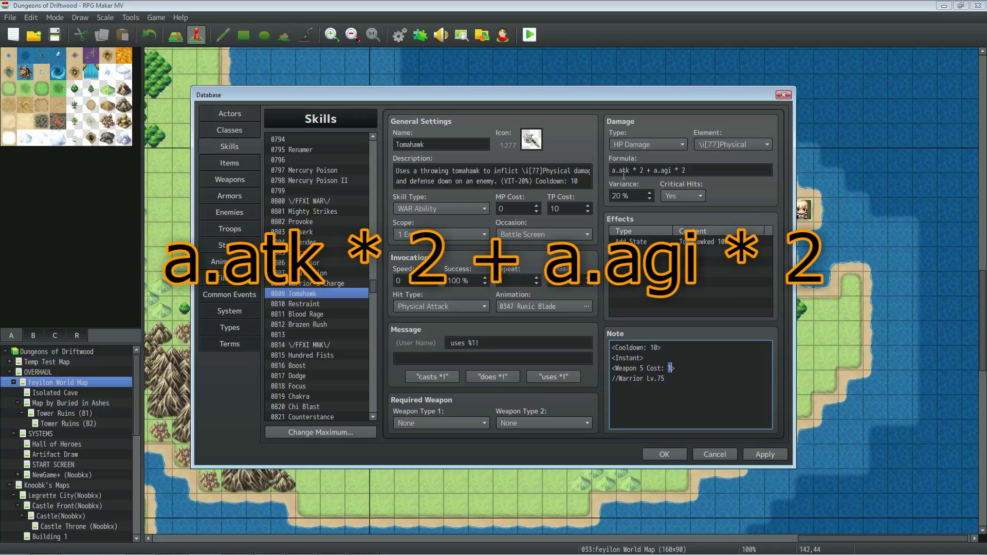
Add the tag <Multiple Elements: 17> to the Tomahawk skill's note, below the weapon cost tag, keeping Physical as the damage element.
left_click(697, 369)
left_click(698, 375)
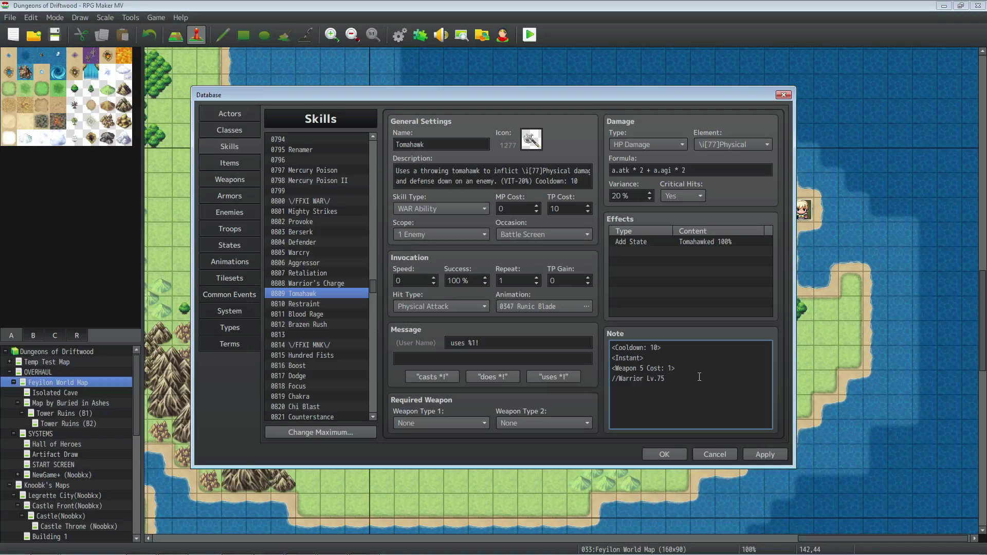
key("Up")
key("End")
key("Return")
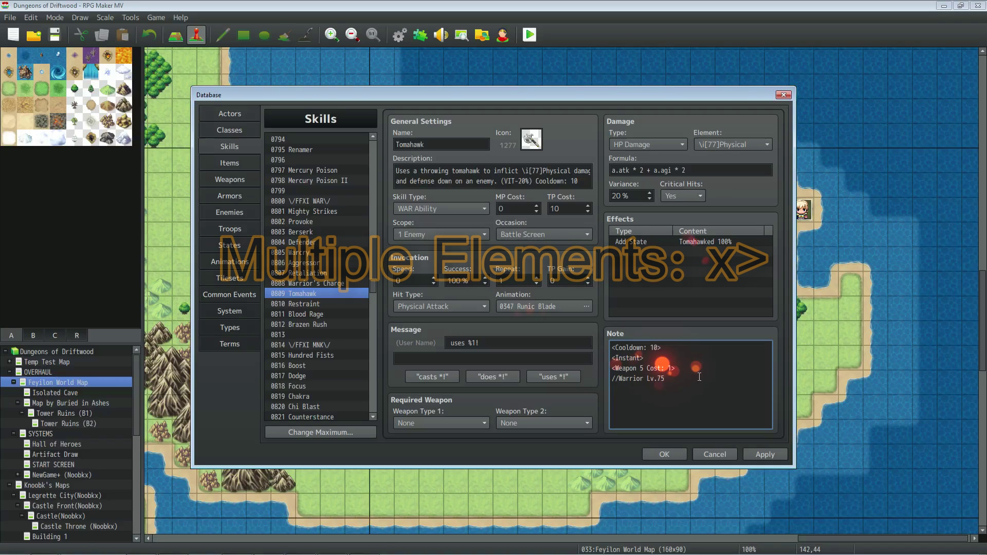
type("<Mult")
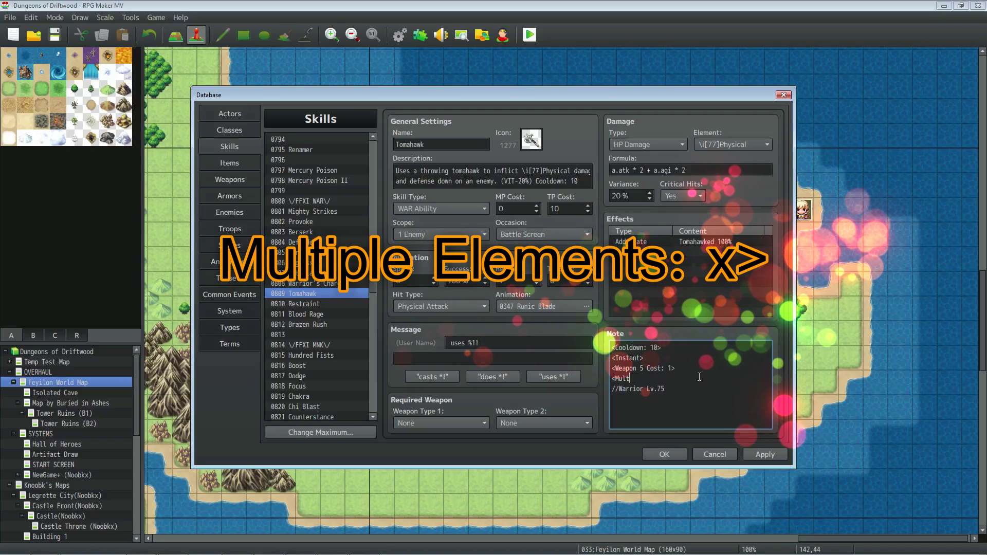
type("iple Elements:")
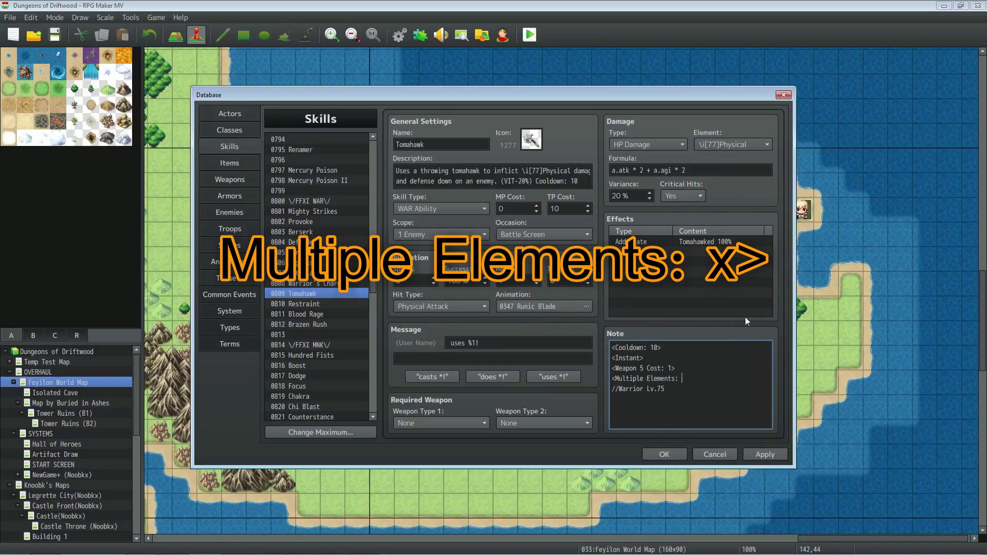
left_click(767, 145)
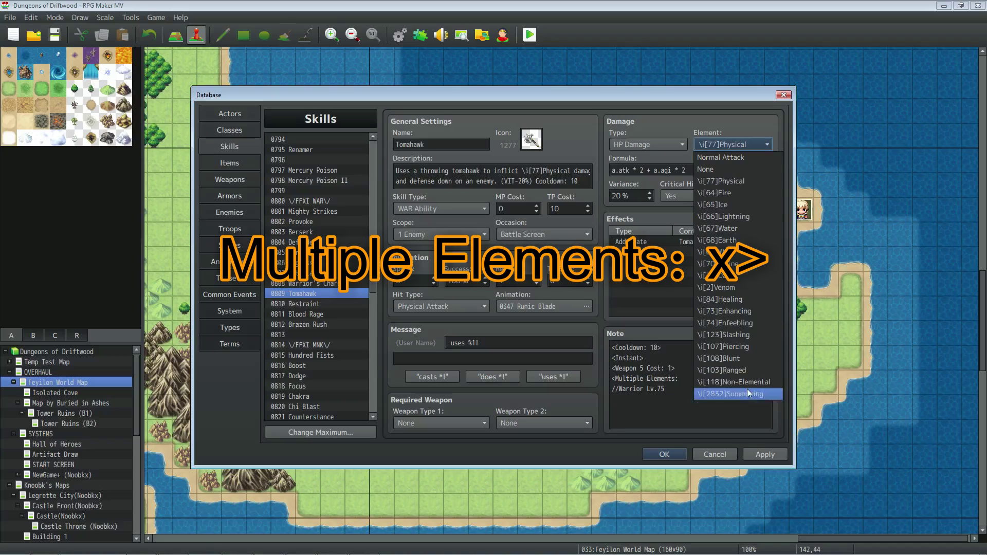
left_click(727, 184)
left_click(681, 376)
type("17>")
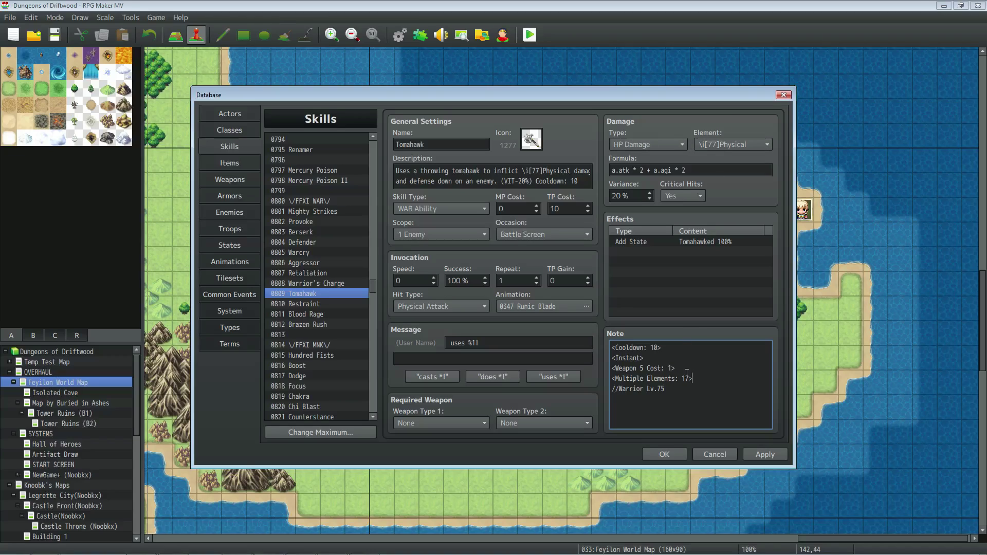
Check the Tomahawk skill's weapon cost and its Add State effect, and apply the database changes.
double_click(670, 368)
left_click(674, 242)
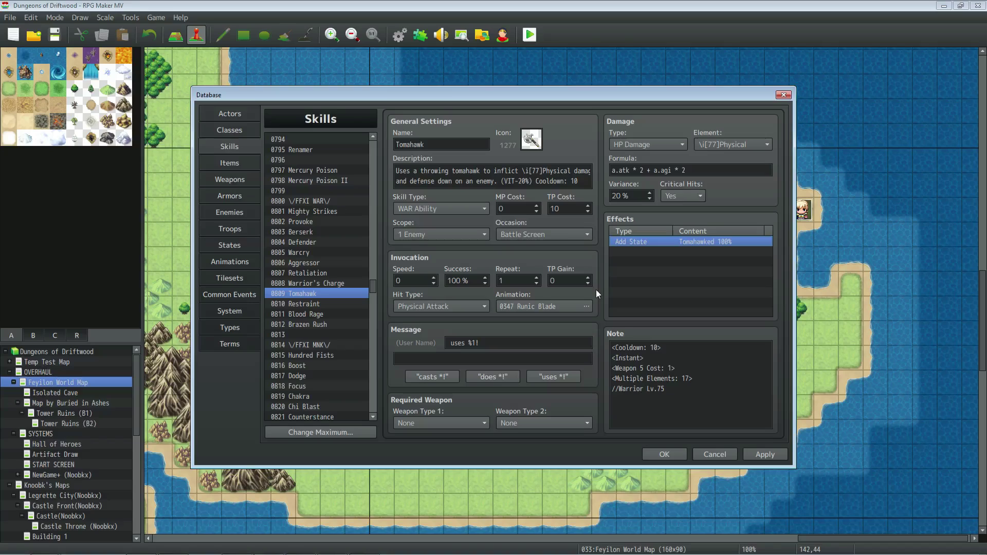
left_click(769, 454)
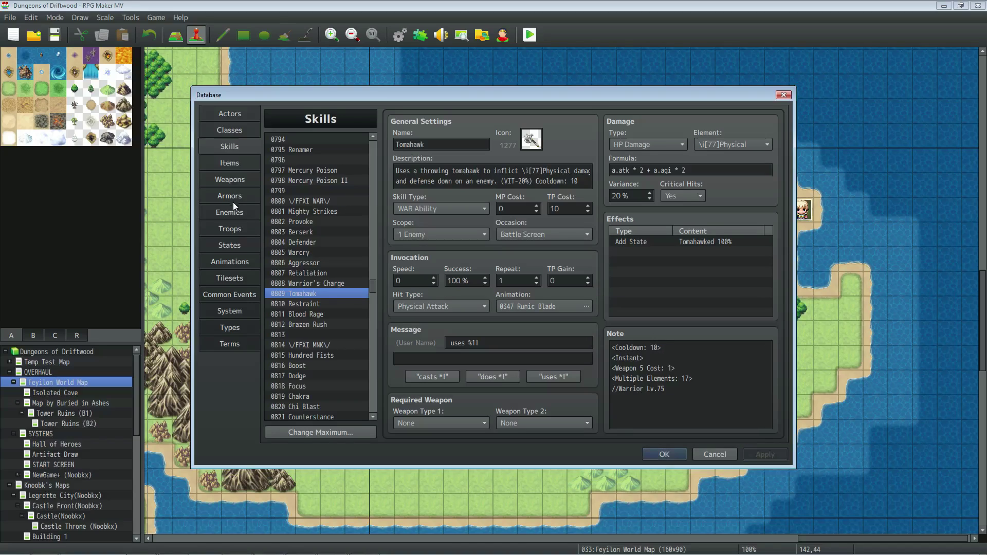
Open the Tomahawked state and examine its Defense parameter trait and State Animation note tag.
left_click(237, 247)
left_click(333, 263)
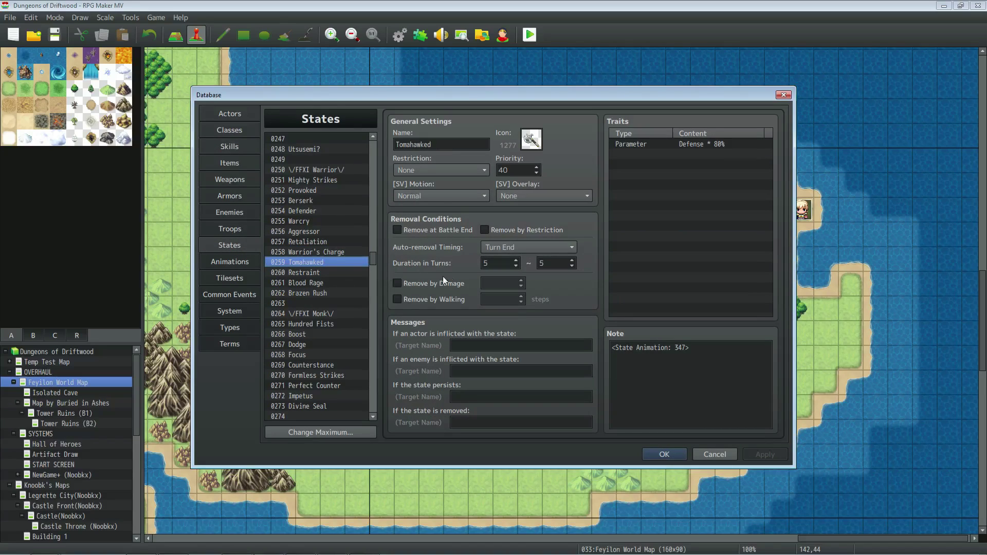
left_click(672, 145)
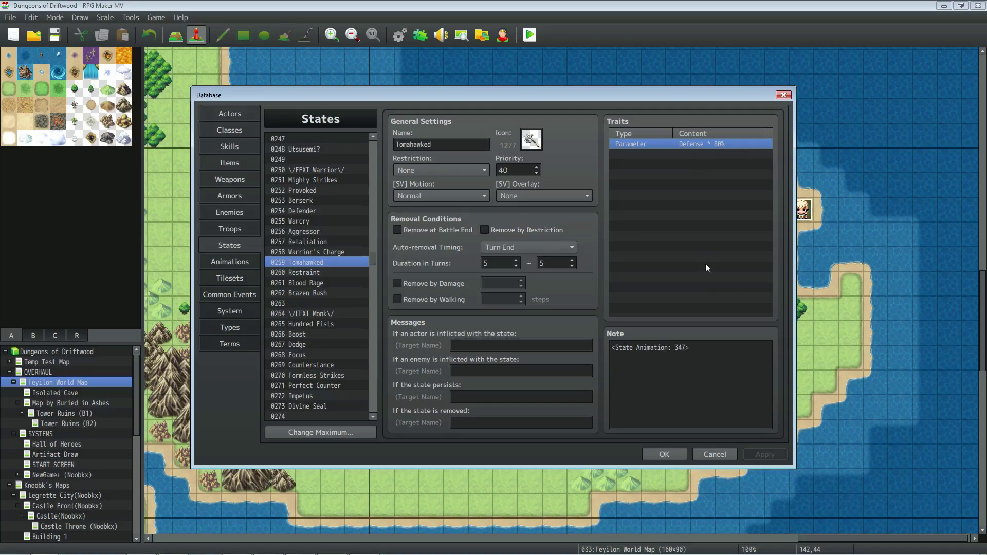
triple_click(704, 354)
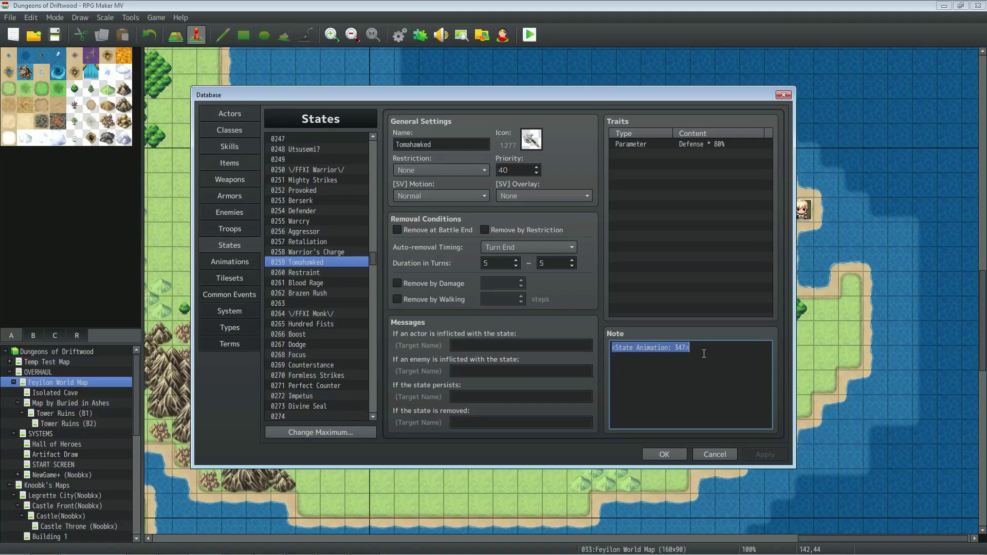
left_click(678, 348)
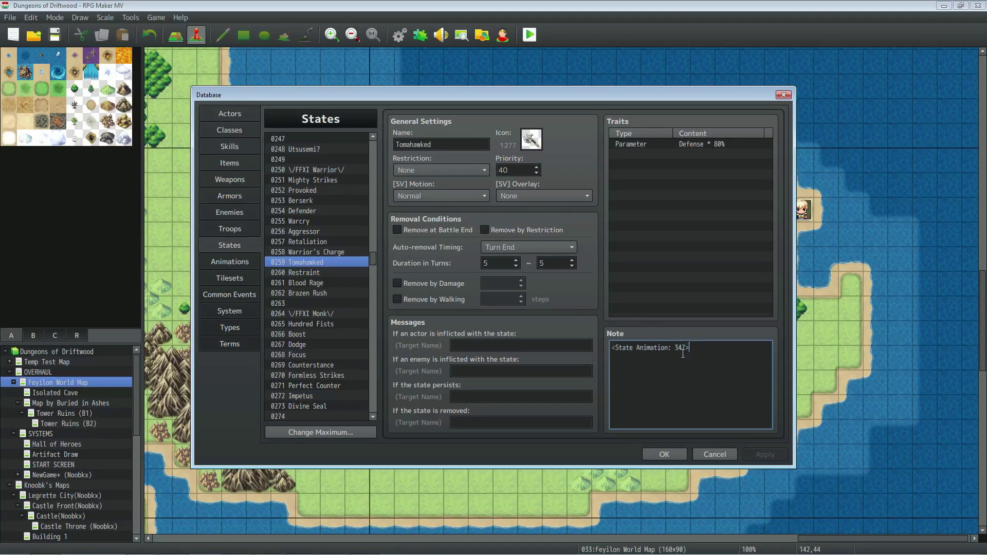
left_click_drag(674, 348, 681, 348)
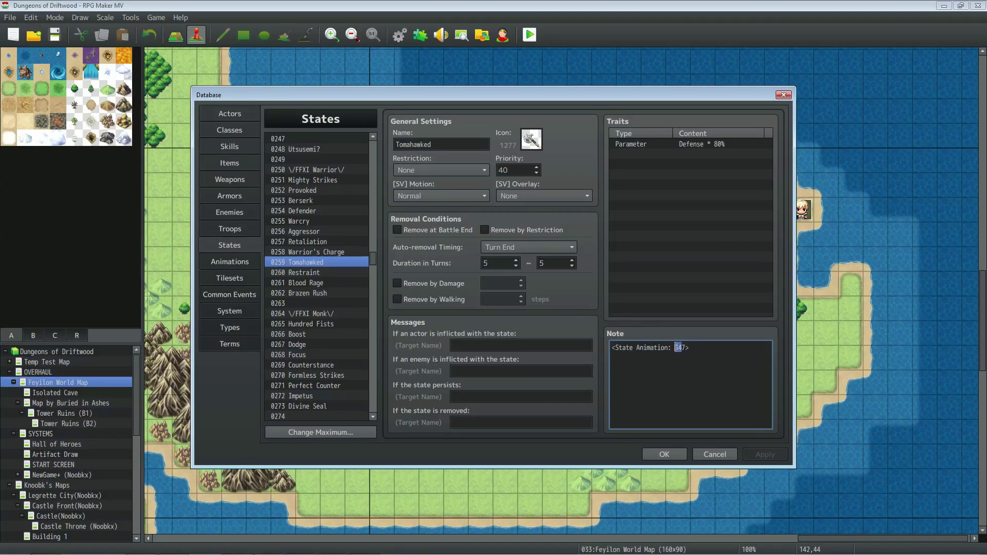
left_click(692, 177)
left_click(658, 145)
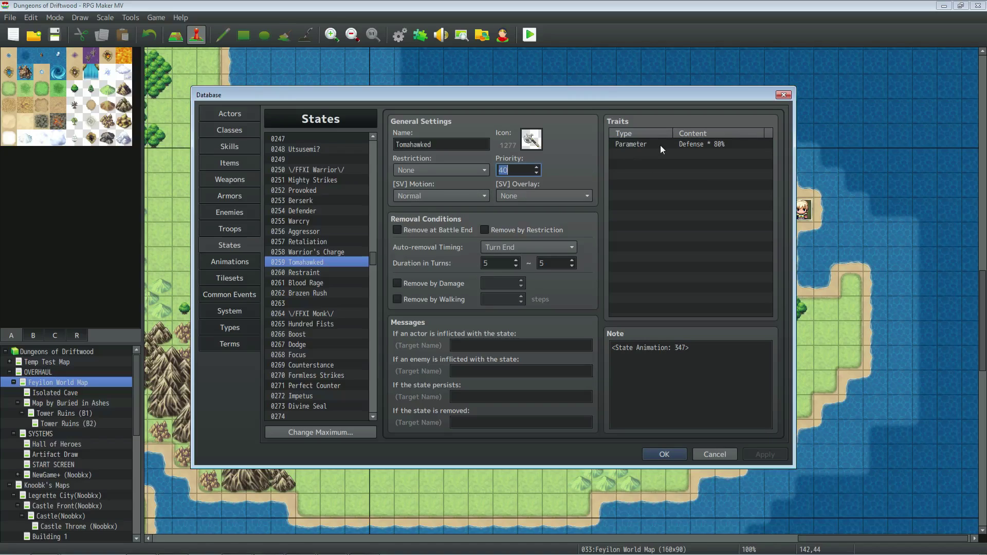
Open the Restraint skill and read through its full description, including the elements it boosts and its cooldown.
left_click(229, 147)
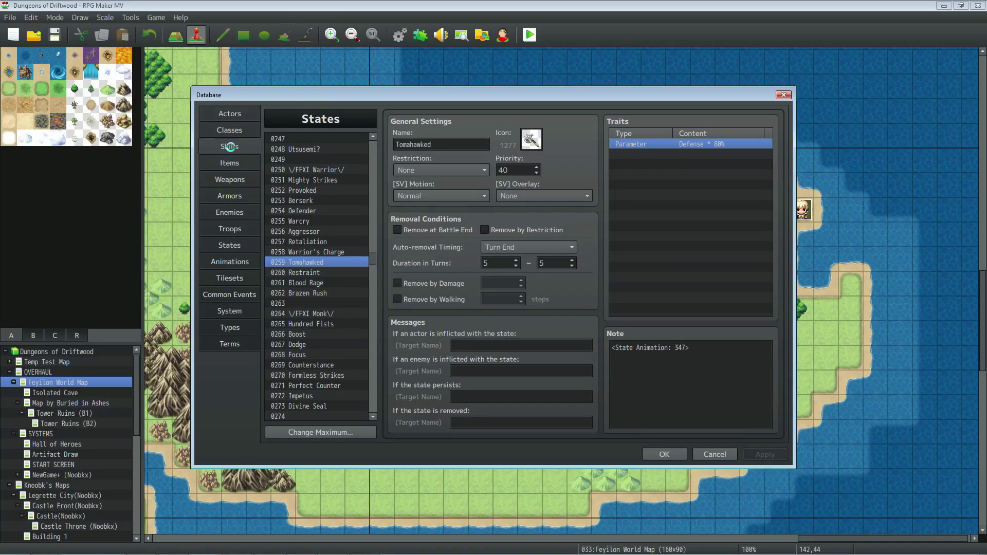
left_click(329, 305)
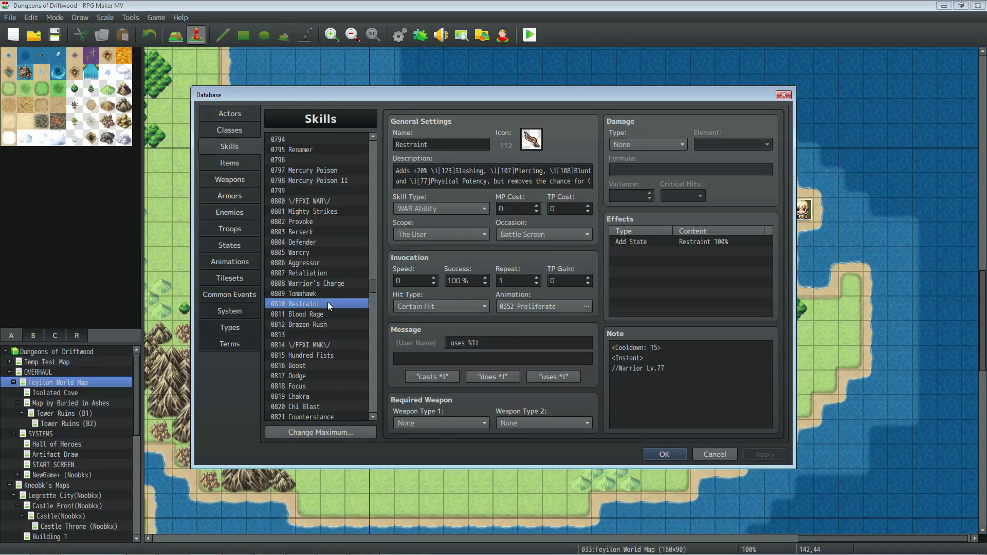
left_click(472, 171)
key("ctrl+a")
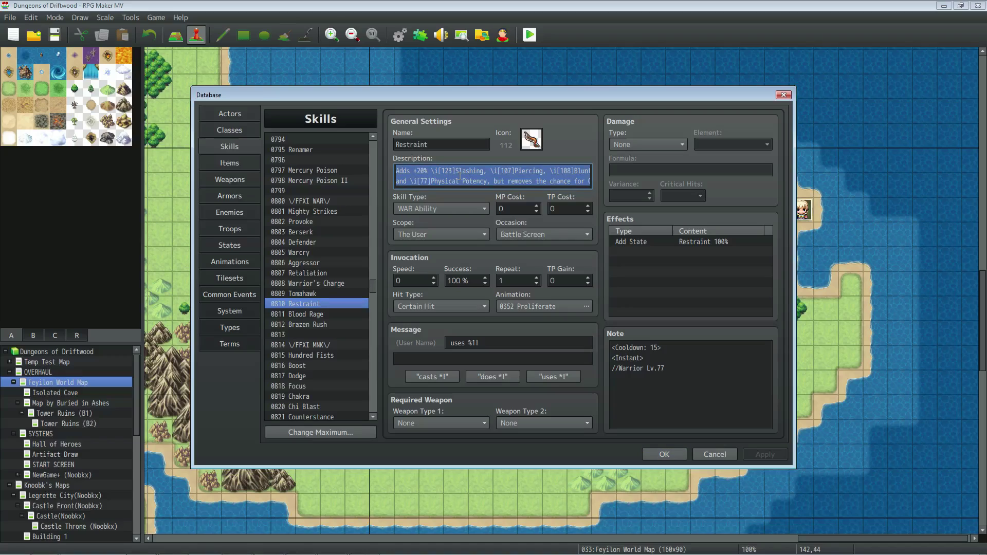
left_click_drag(508, 172, 603, 172)
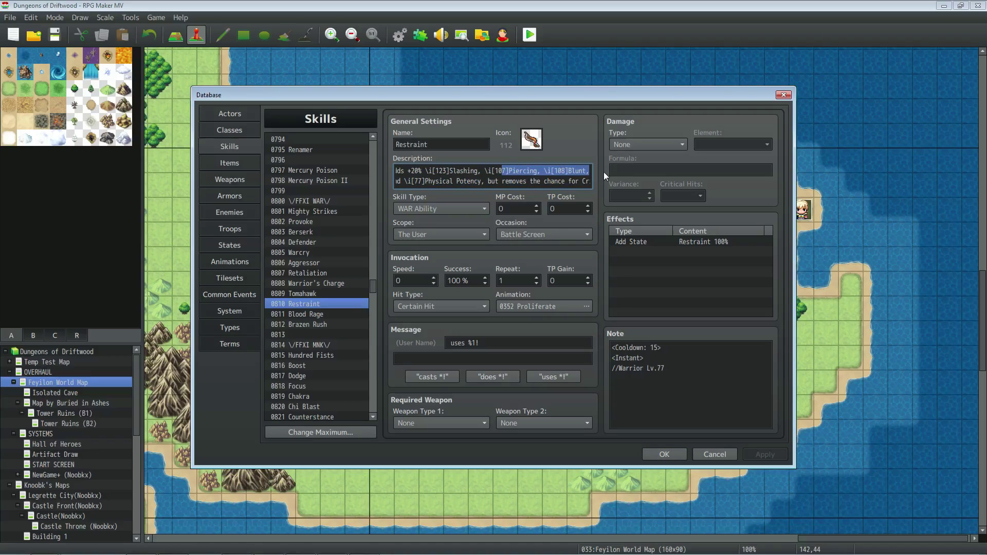
left_click_drag(478, 181, 357, 182)
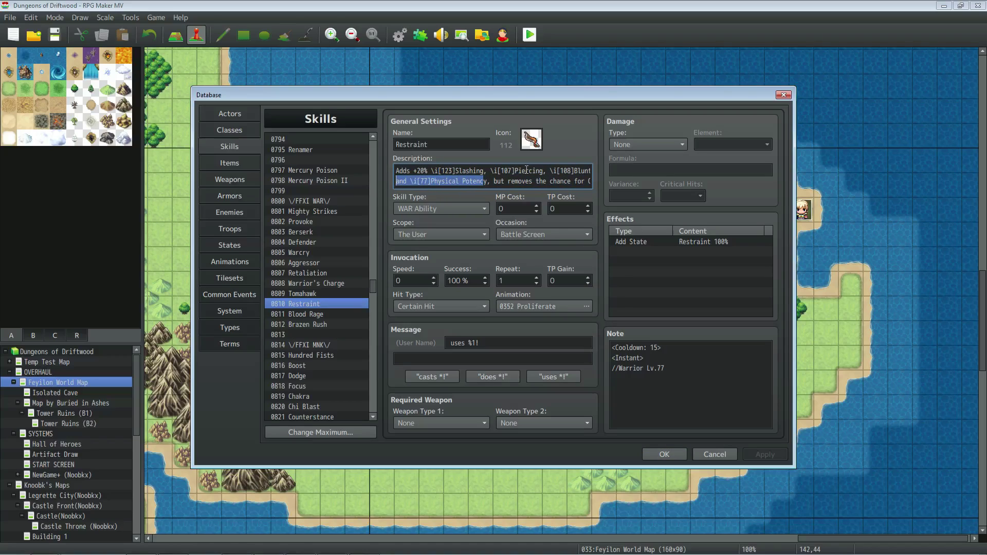
left_click_drag(513, 171, 618, 174)
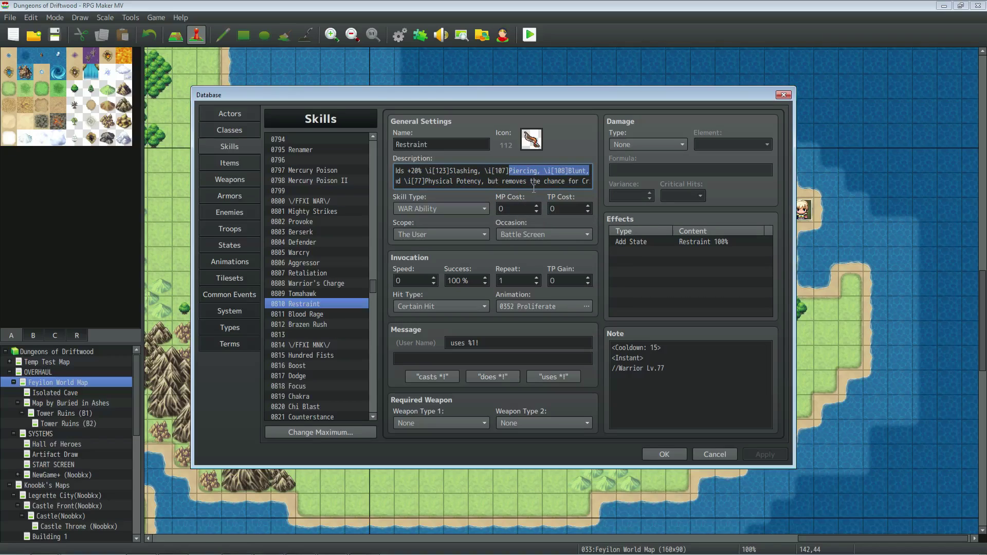
left_click_drag(519, 181, 591, 181)
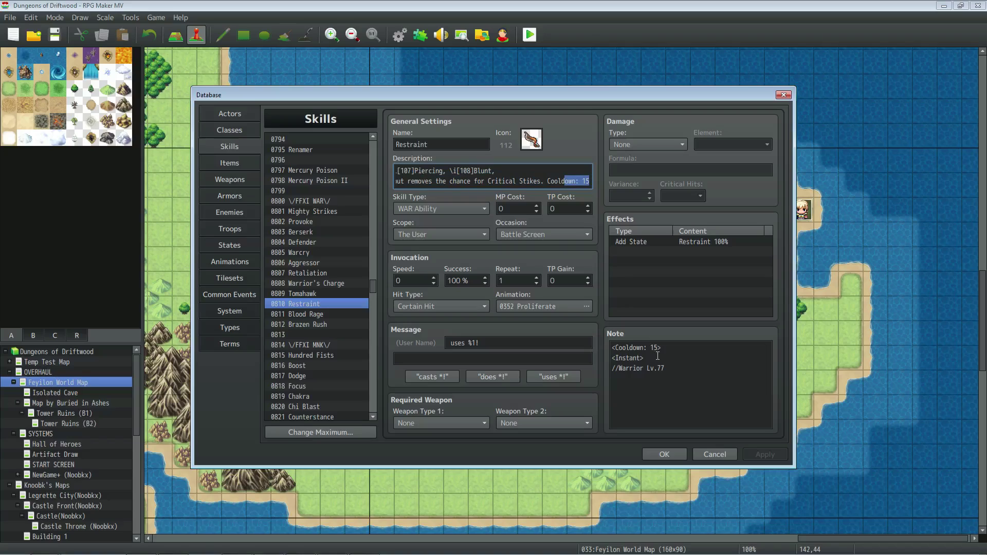
Examine the Restraint skill's Cooldown and Instant note tags and its Add State effect.
left_click_drag(611, 348, 687, 344)
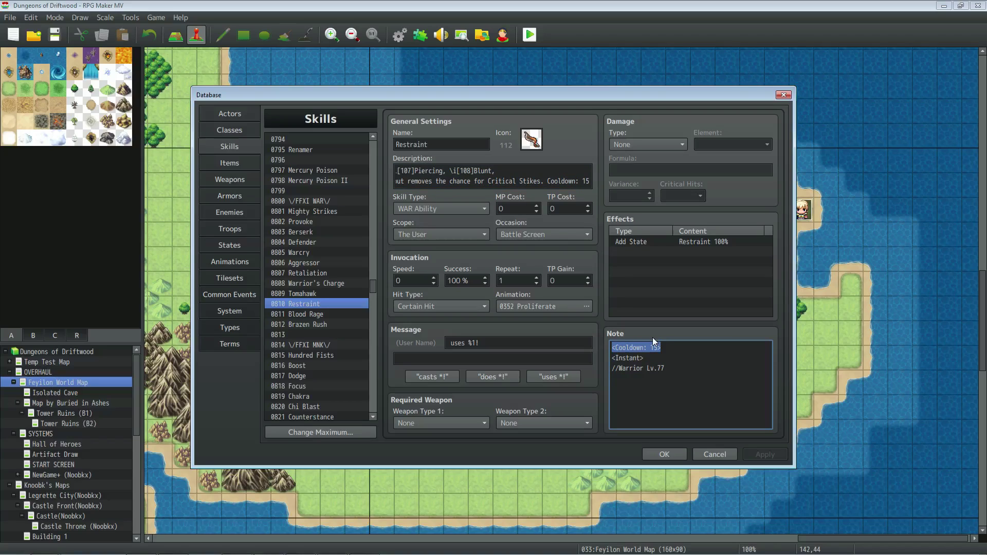
left_click_drag(494, 171, 372, 180)
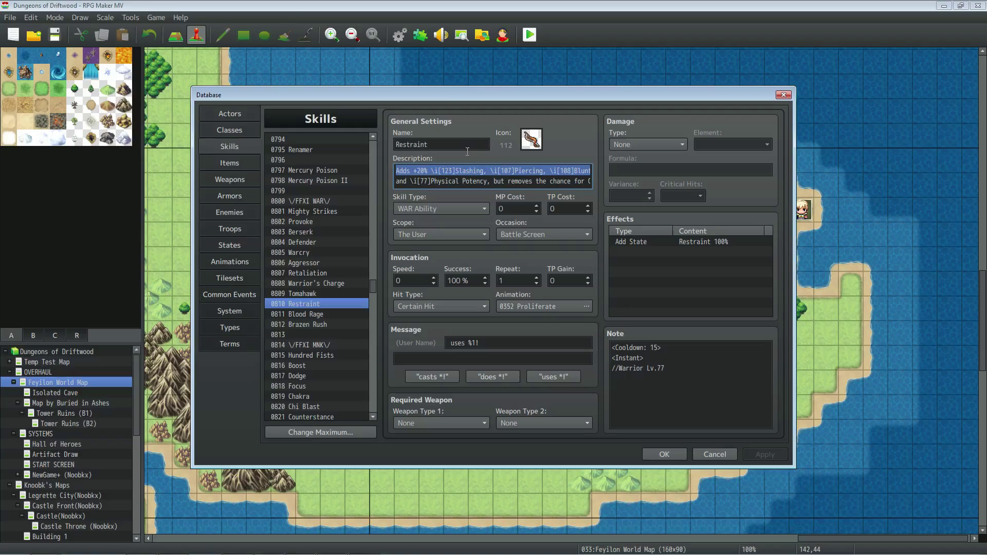
left_click_drag(611, 347, 644, 359)
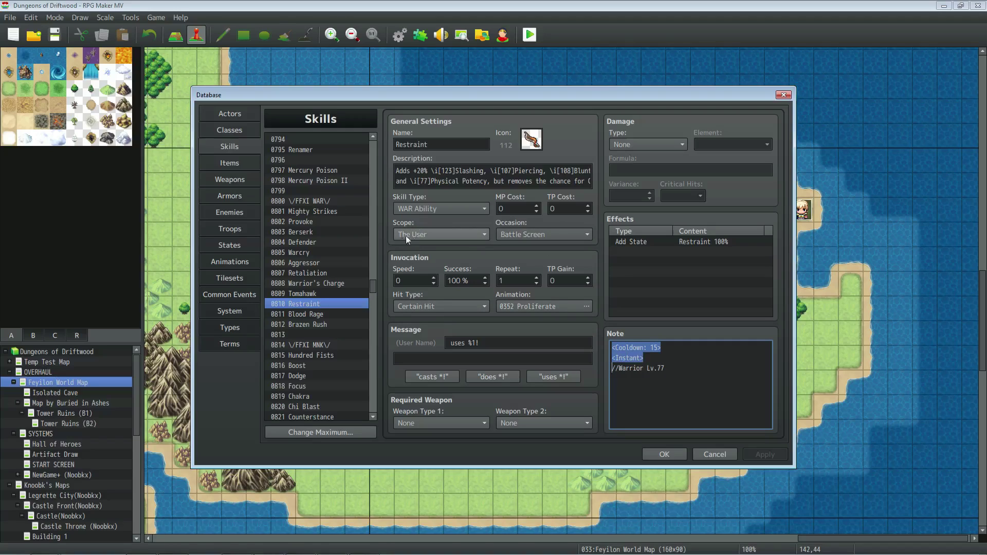
left_click(683, 241)
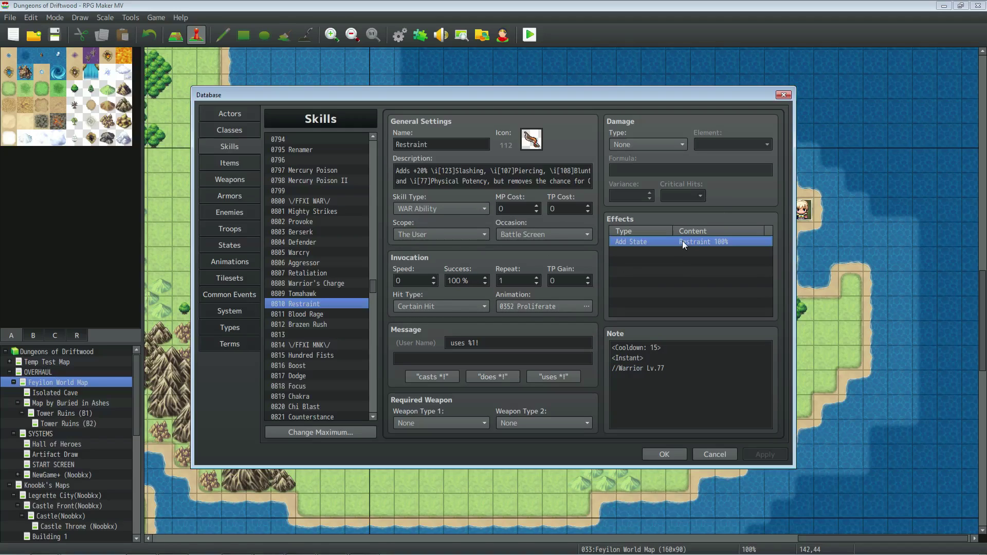
Open the Restraint state and examine its Critical Rate trait and the Element Amplify tags in its note.
left_click(236, 246)
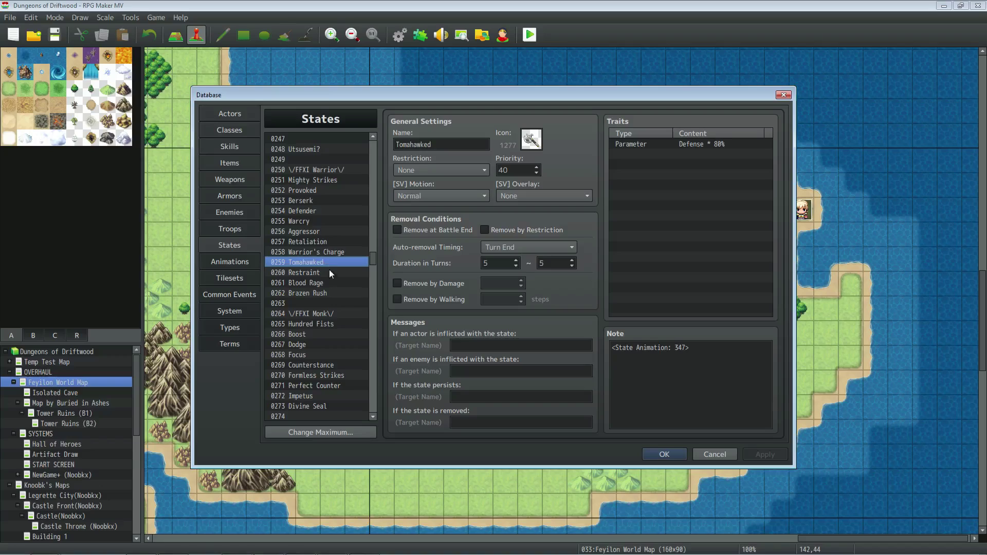
left_click(316, 273)
left_click(704, 144)
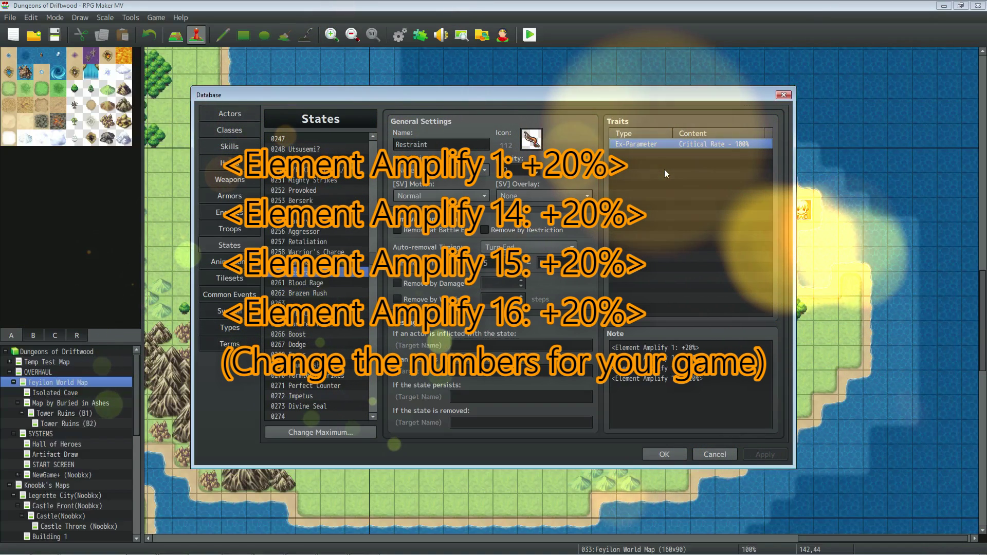
left_click(715, 404)
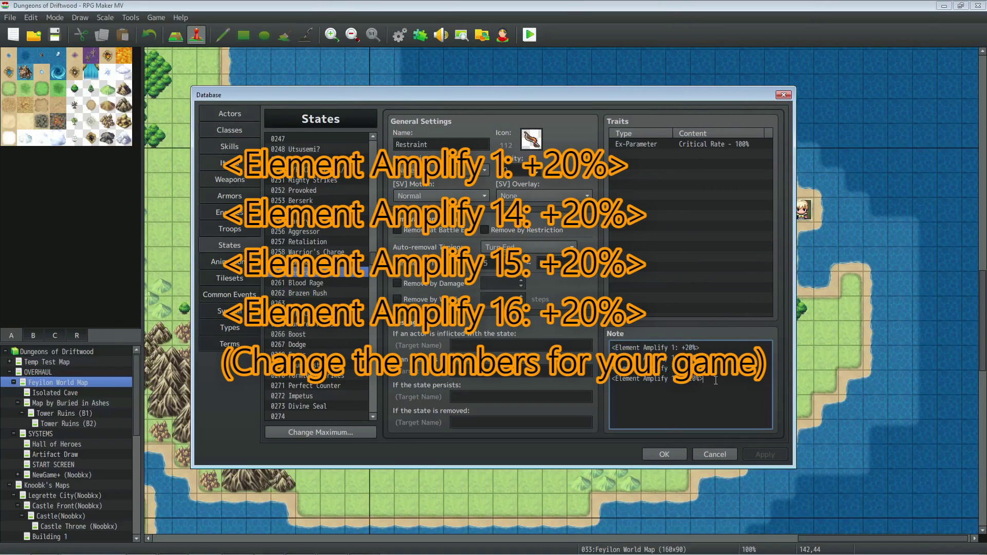
left_click_drag(715, 381, 611, 342)
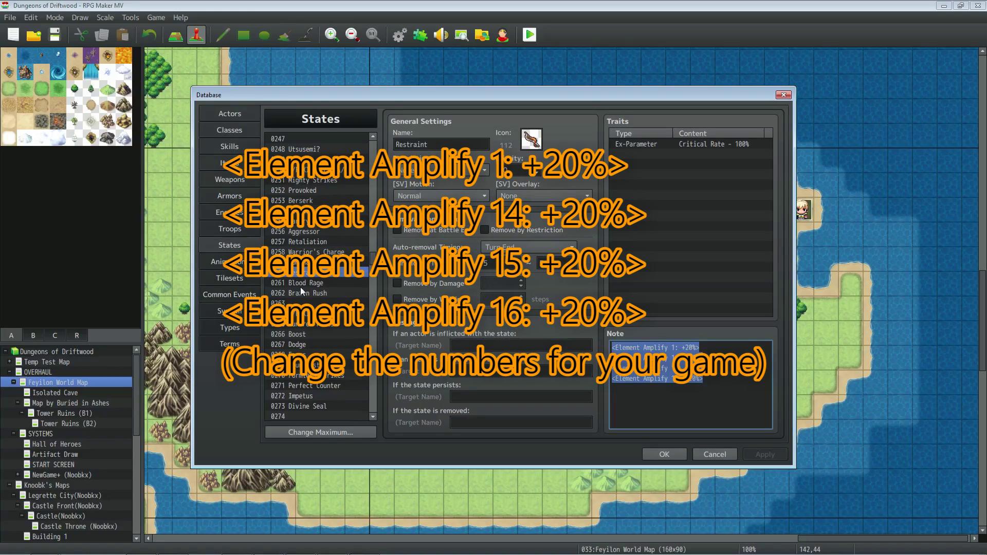
Open the Blood Rage skill and read through its full description.
left_click(229, 146)
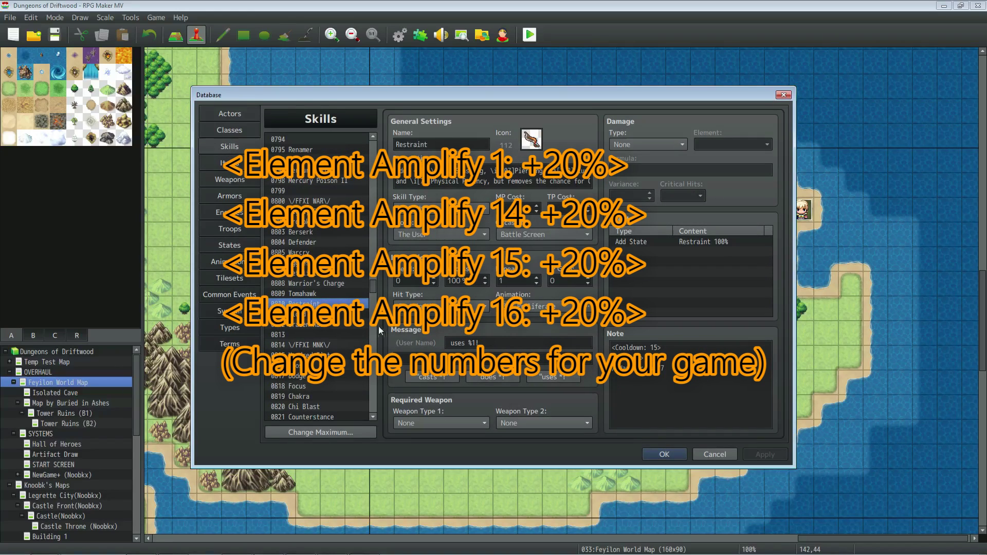
left_click(308, 314)
left_click(485, 179)
key("ctrl+a")
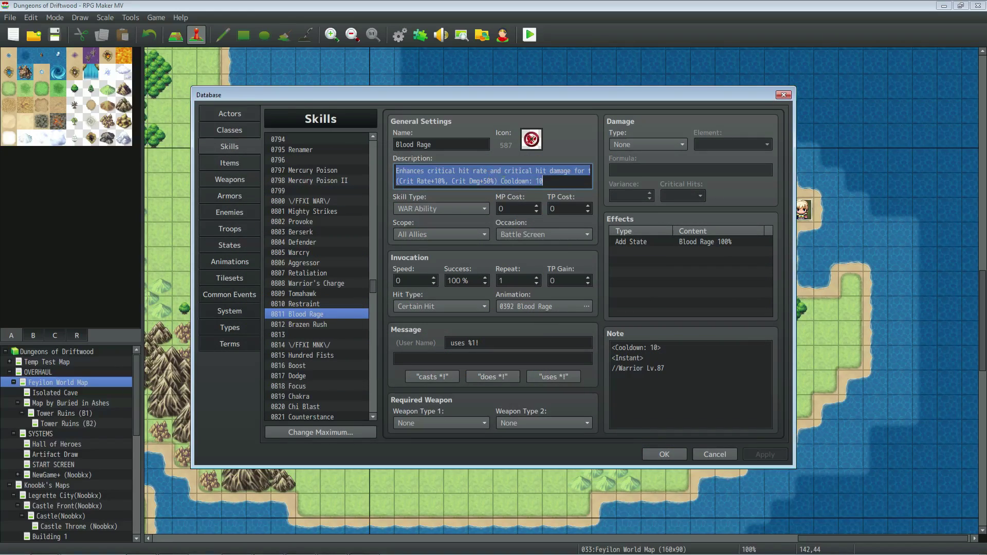
left_click_drag(541, 174, 603, 176)
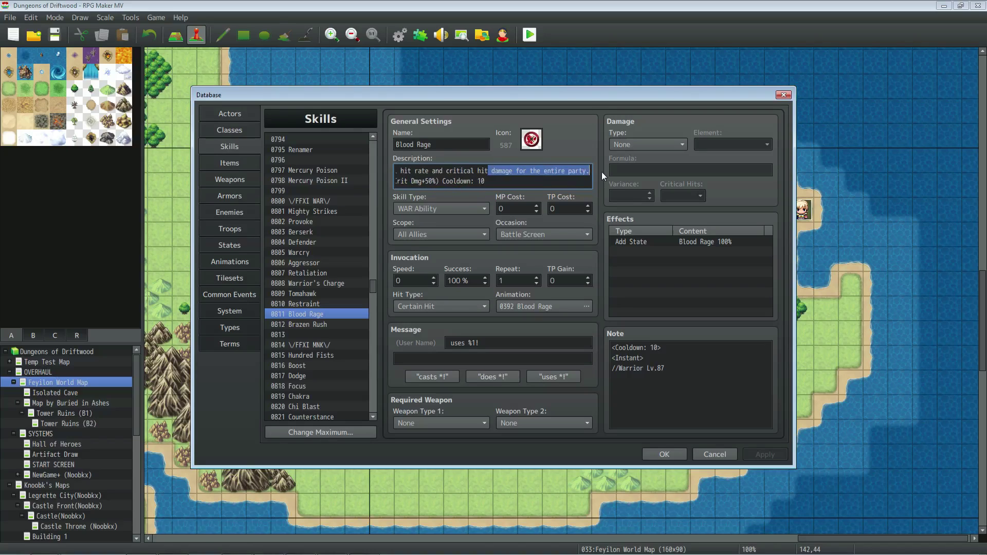
Examine the critical rate and critical damage bonuses and the cooldown given in the Blood Rage skill's description.
left_click_drag(482, 181, 394, 171)
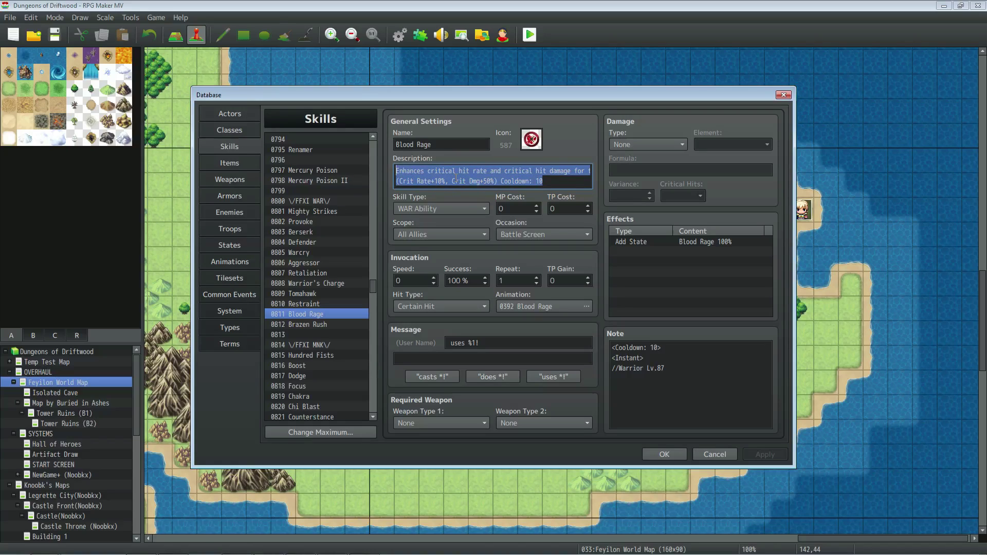
left_click_drag(494, 181, 394, 181)
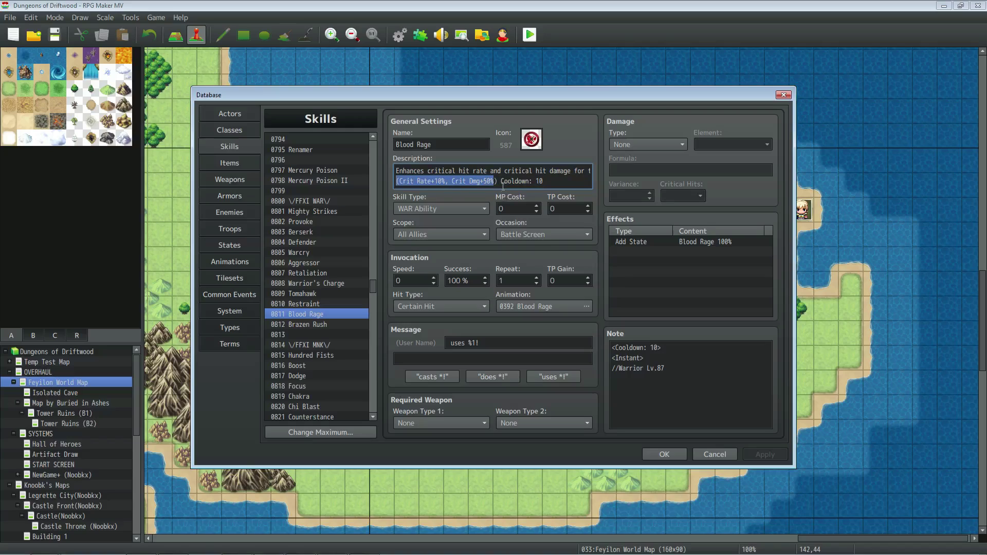
left_click_drag(542, 181, 500, 181)
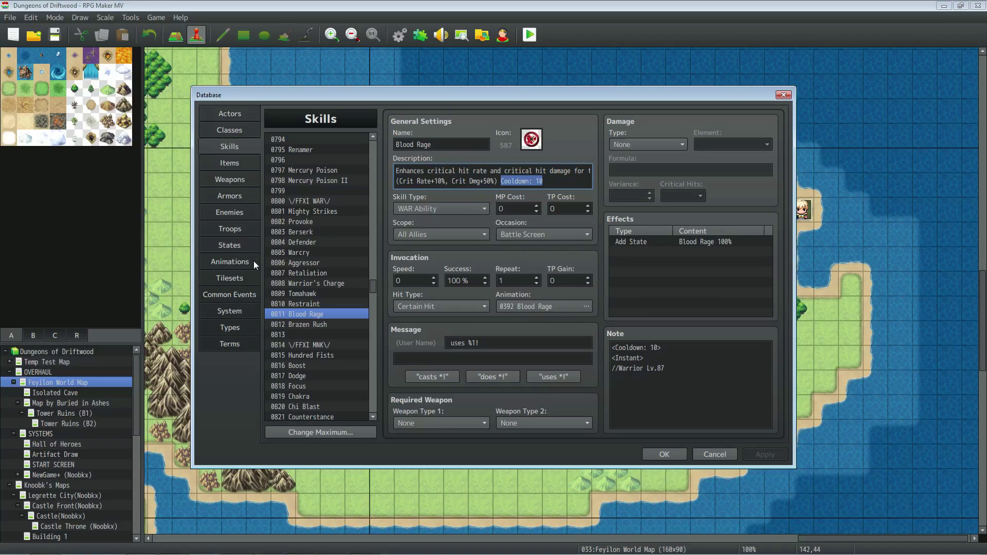
Open the Blood Rage state and examine its Critical Rate trait and the Critical Multiplier tag in its note.
left_click(242, 246)
left_click(307, 283)
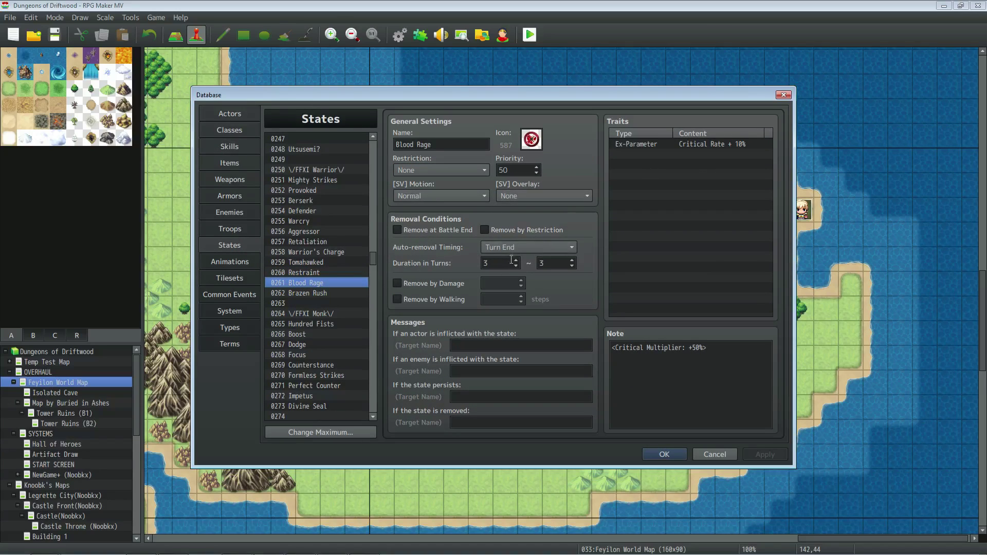
left_click(678, 145)
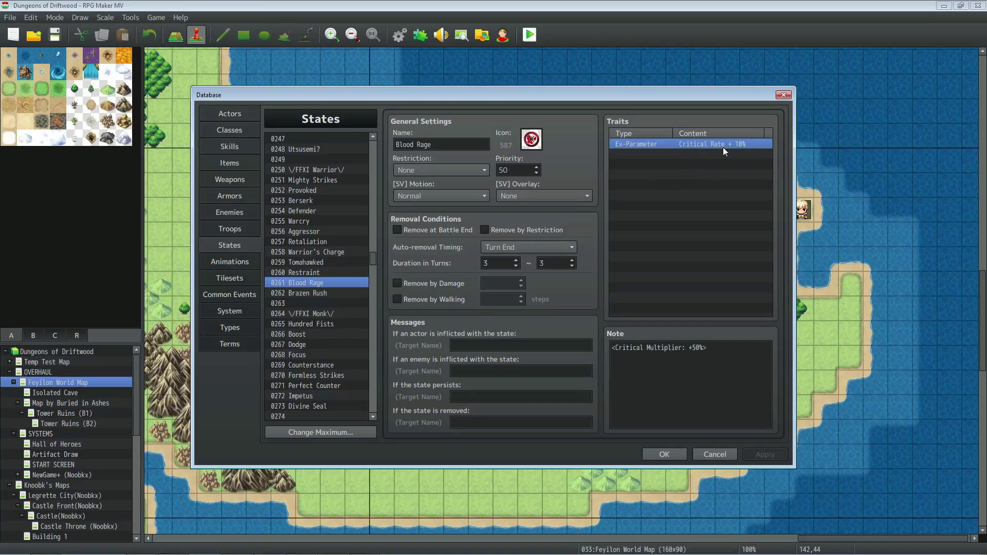
left_click(723, 364)
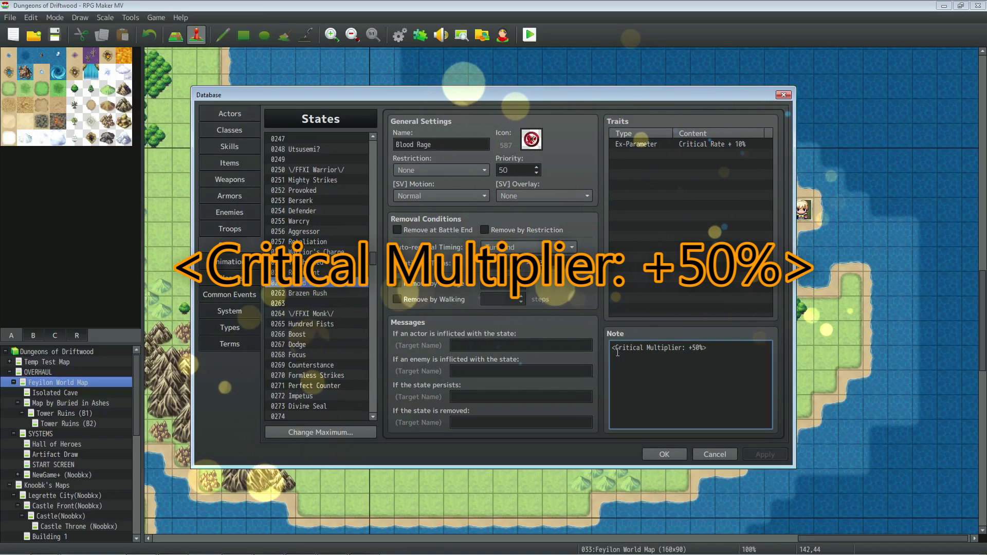
left_click_drag(708, 348, 594, 341)
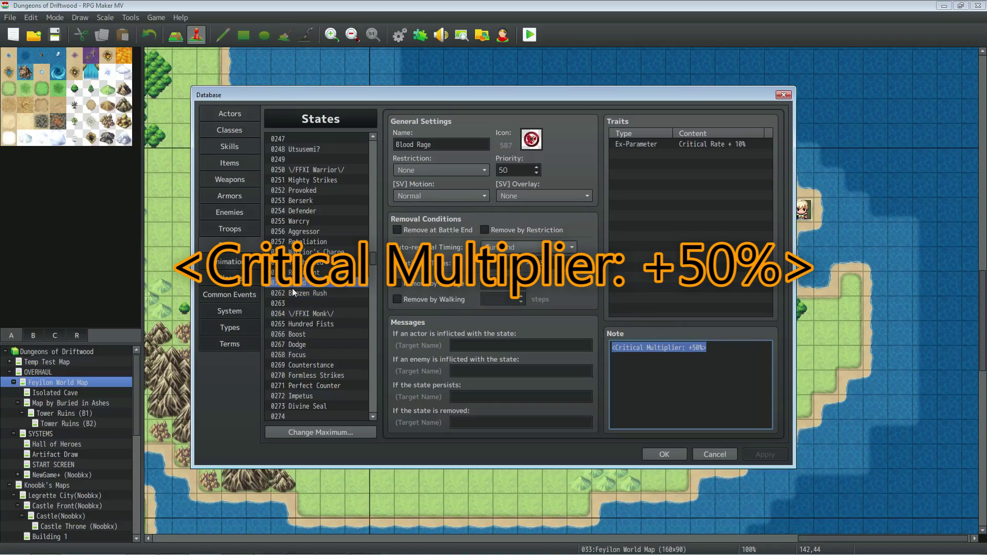
Open the Brazen Rush skill and examine its Cooldown and Instant note tags and its Add State effect.
left_click(229, 147)
left_click(323, 325)
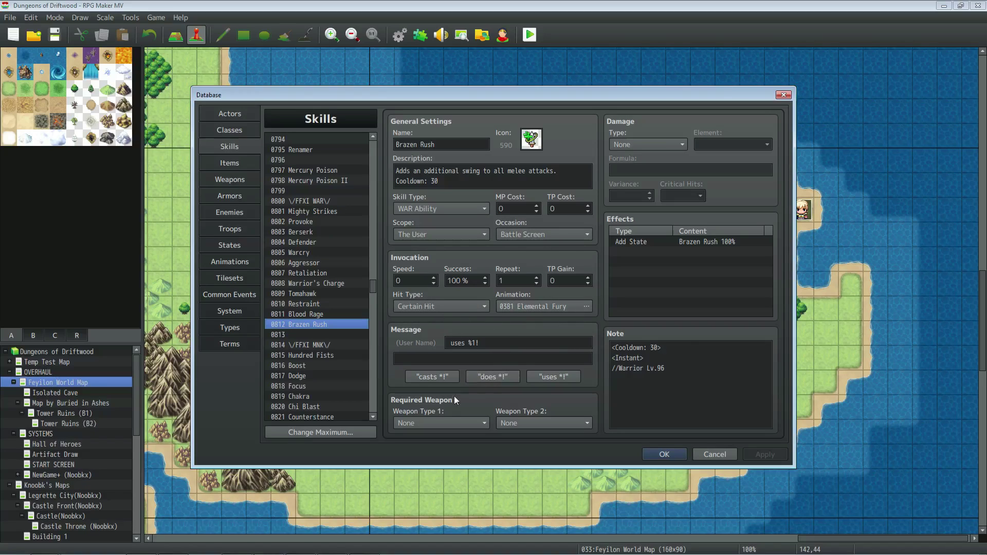
left_click(662, 241)
left_click(679, 352)
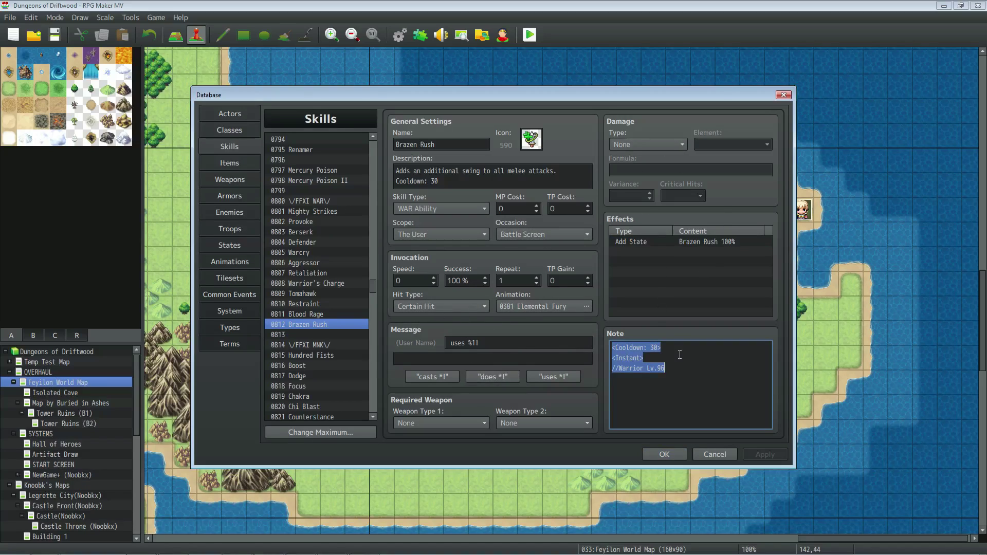
left_click_drag(677, 349, 619, 347)
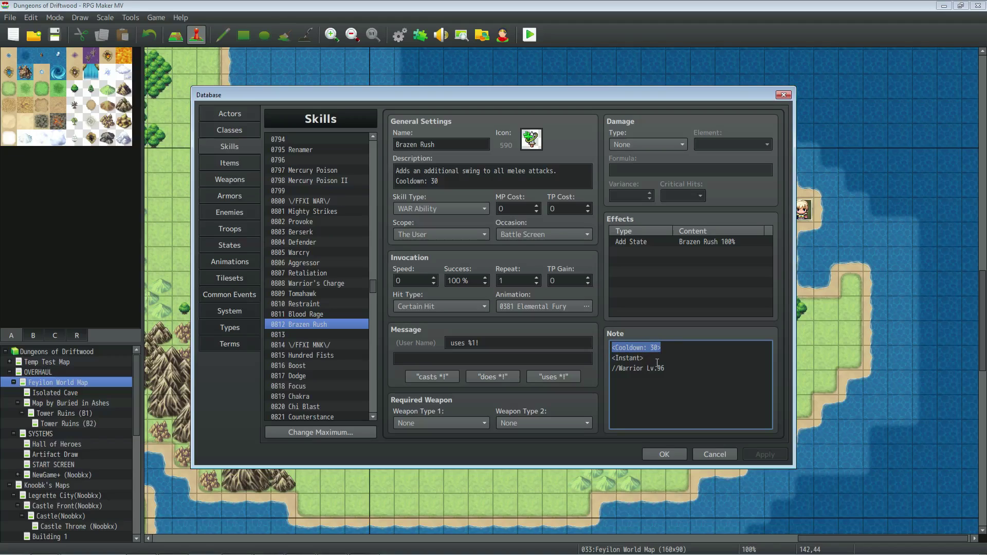
left_click_drag(657, 360, 624, 357)
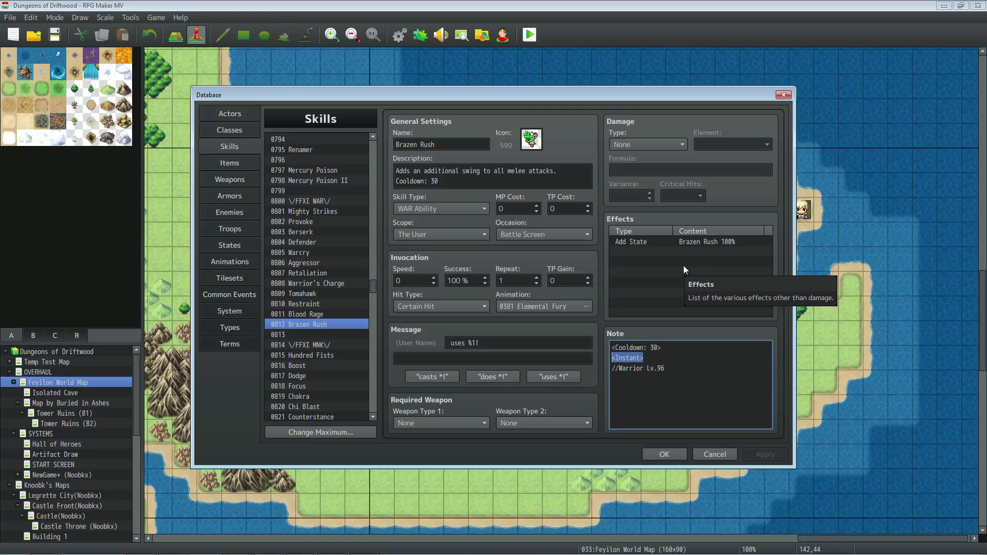
left_click(661, 244)
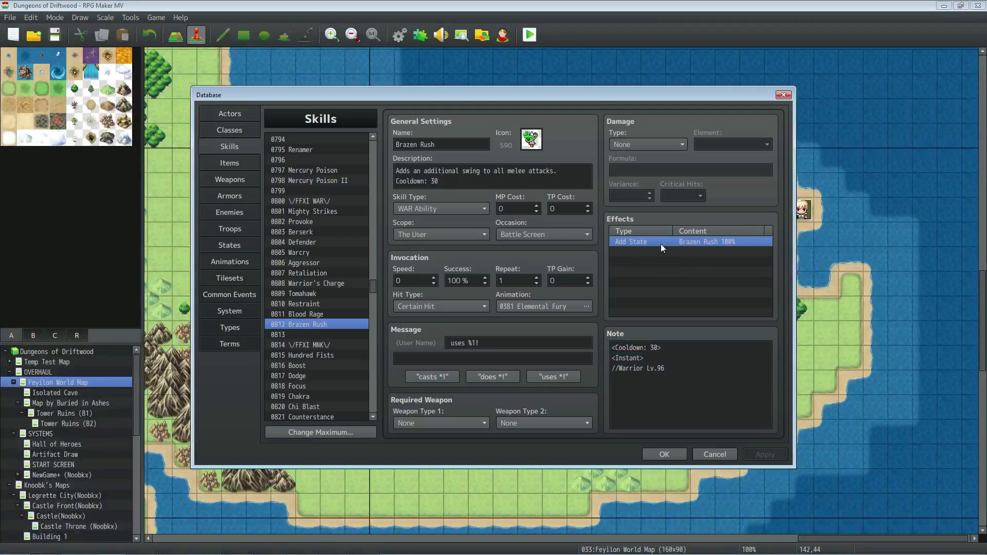
Open the Brazen Rush state and examine its Attack Times trait and the State Animation tag in its note.
left_click(238, 239)
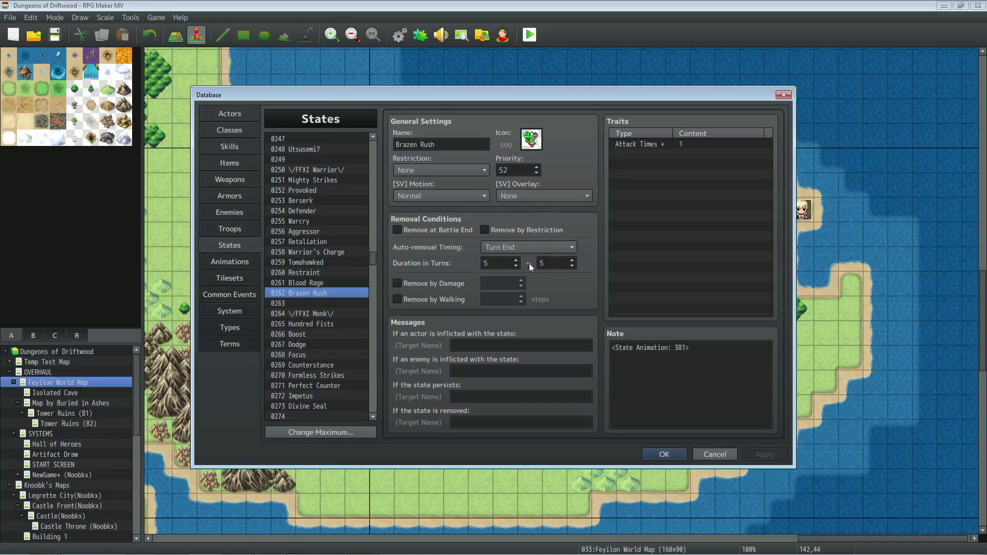
left_click(687, 146)
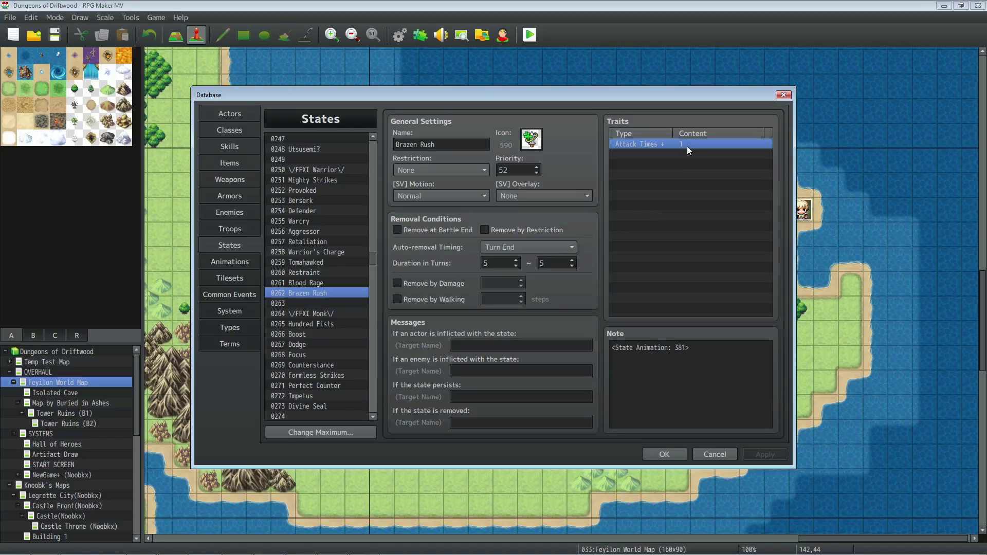
triple_click(705, 353)
left_click(614, 353)
triple_click(612, 347)
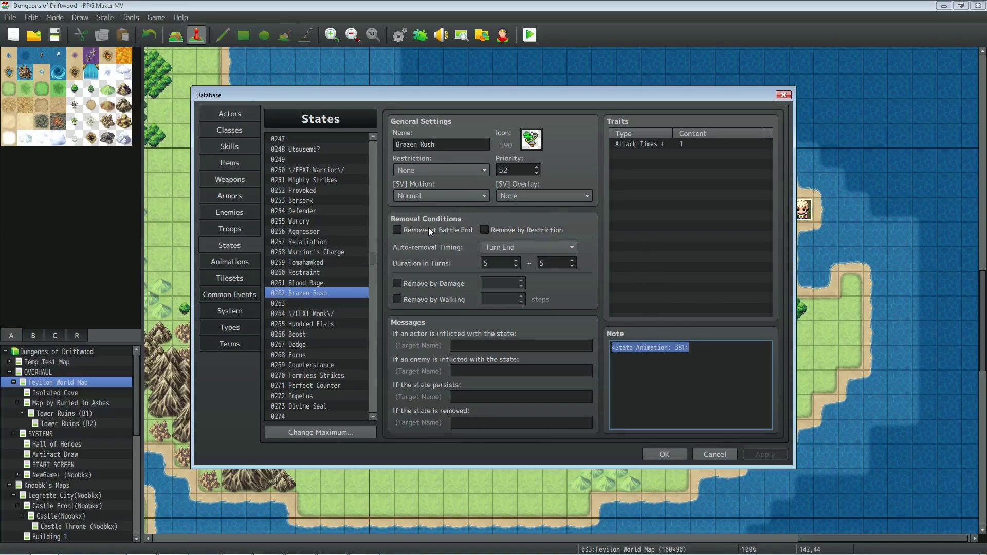
Open the Throwing Tomahawk weapon and examine the Not Independent item tag in its note.
left_click(230, 163)
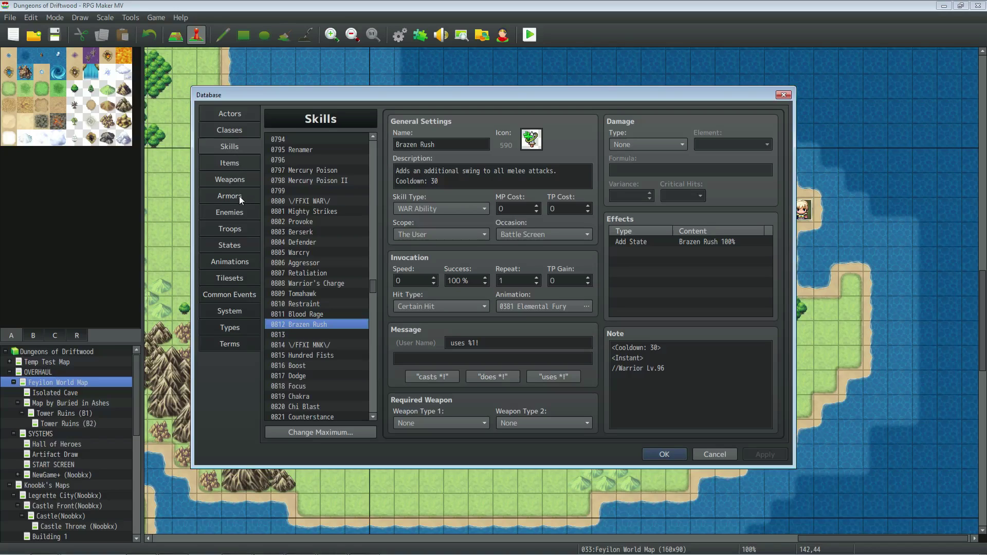
left_click(238, 163)
left_click(237, 178)
left_click(238, 163)
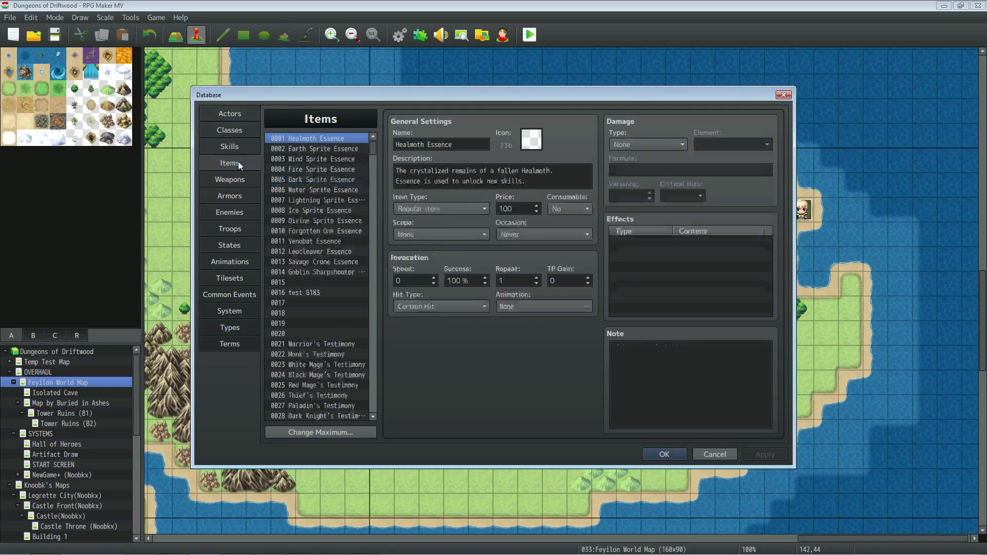
left_click(244, 175)
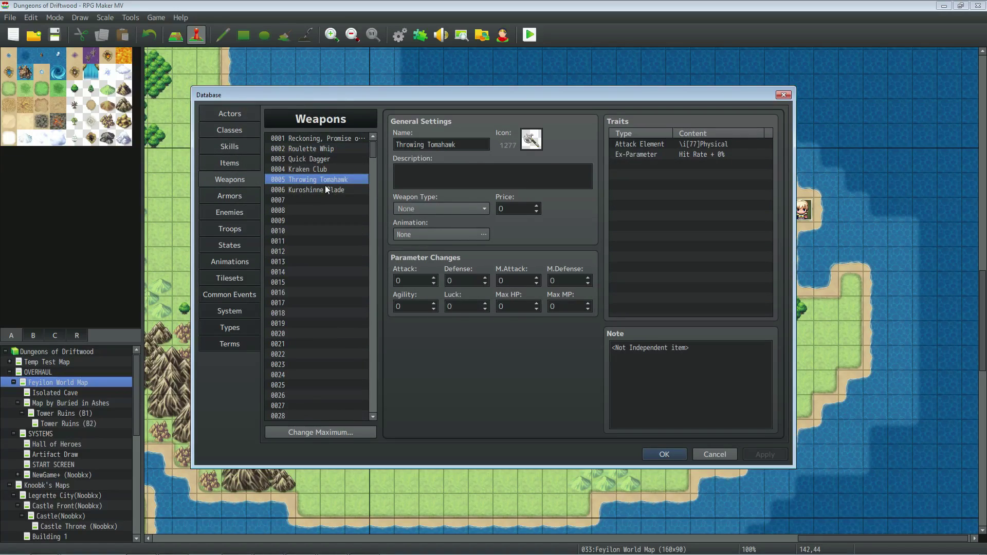
left_click_drag(612, 348, 723, 346)
left_click(723, 347)
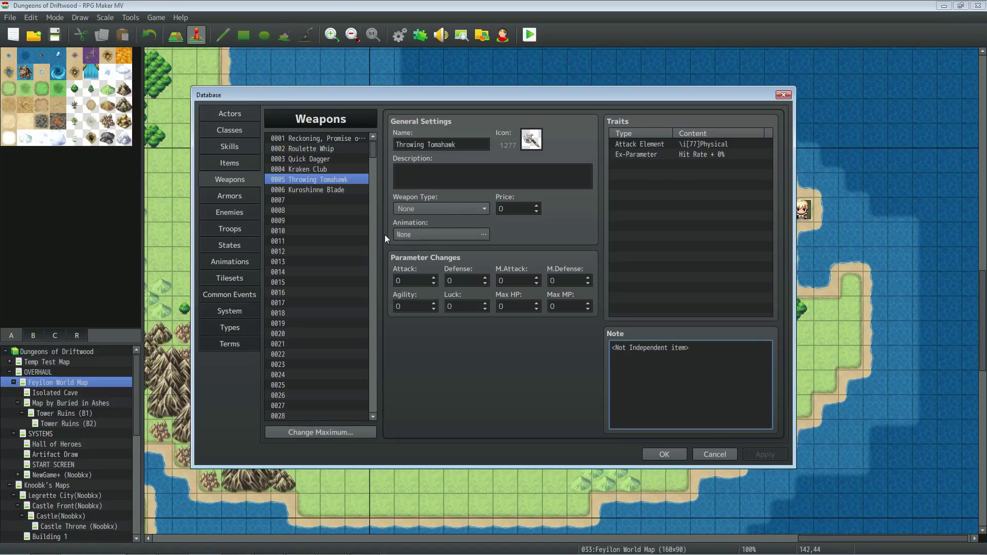
Look over the Warrior class's note tags and traits once more and close the database.
left_click(227, 250)
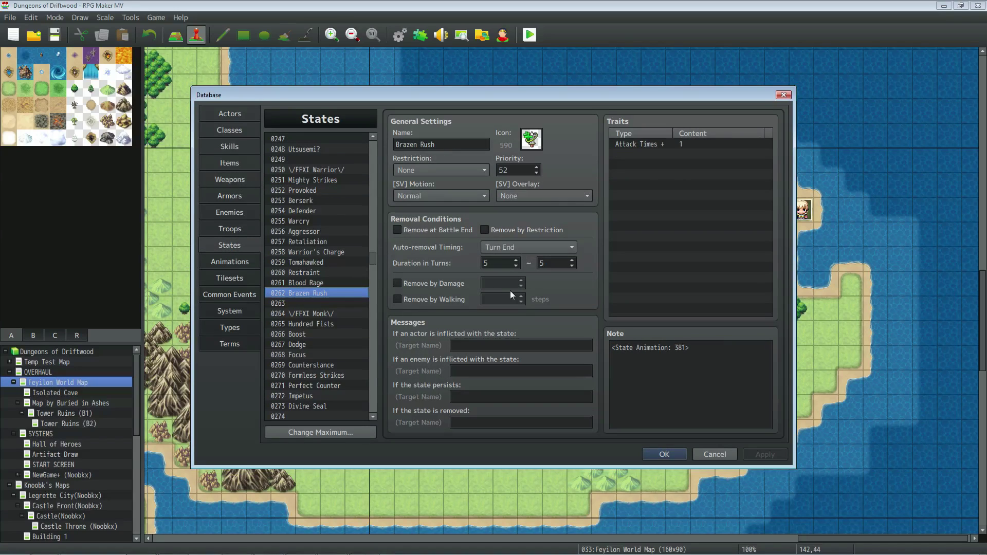
left_click(229, 130)
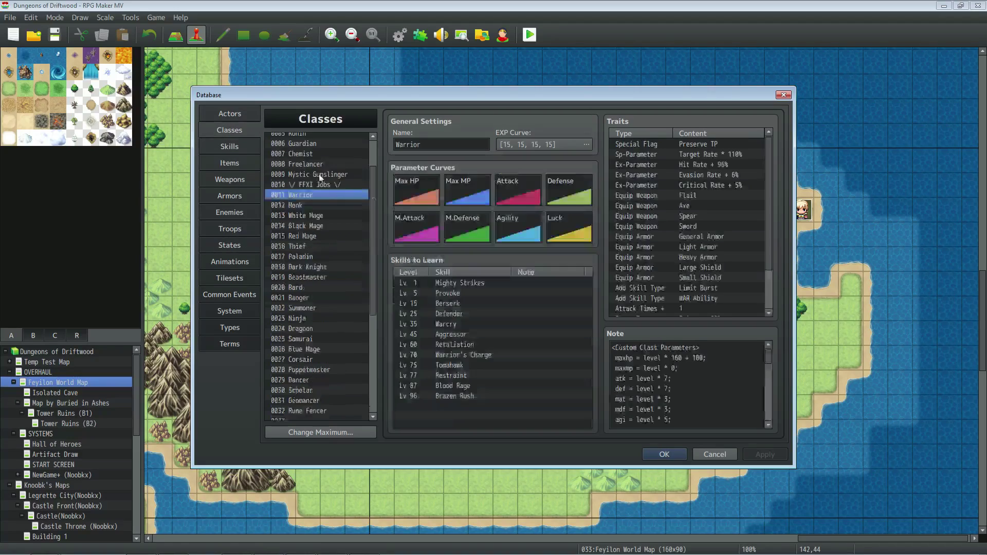
left_click(678, 368)
key("ctrl+a")
scroll(678, 368, "down", 5)
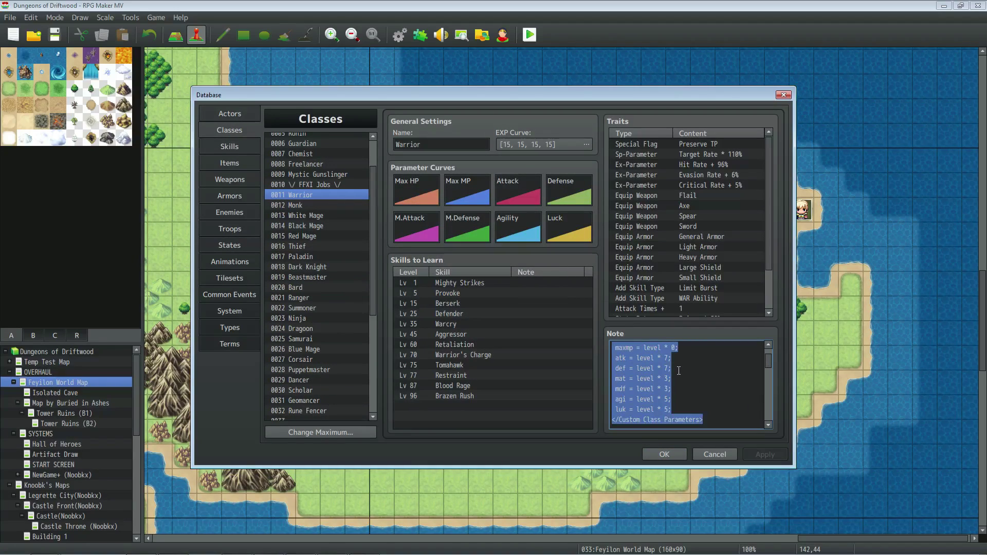
left_click(681, 358)
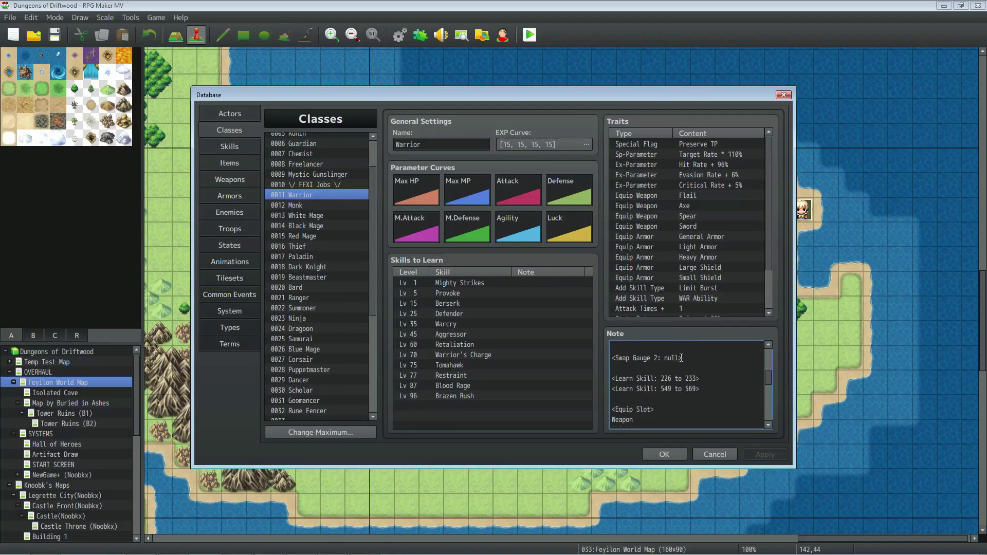
scroll(683, 261, "down", 3)
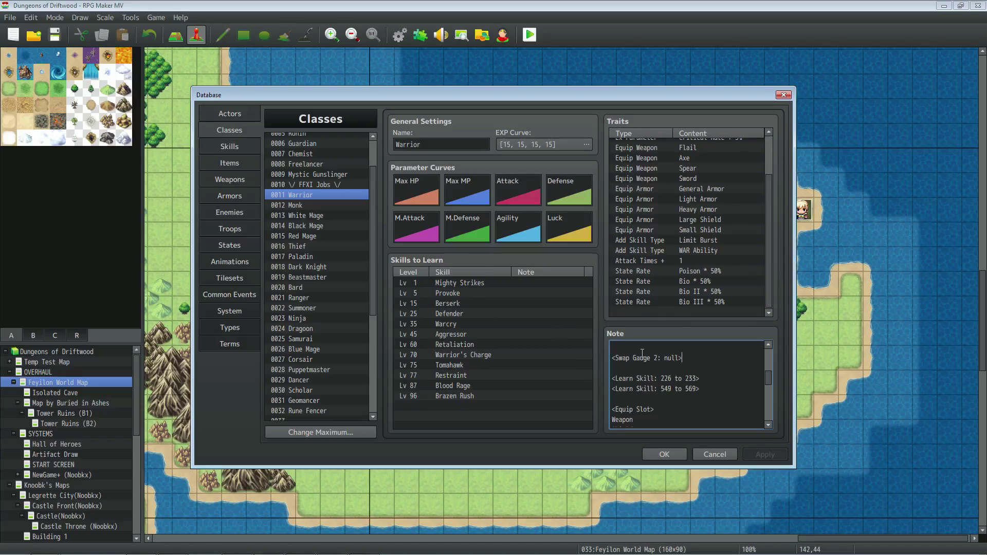
left_click(669, 455)
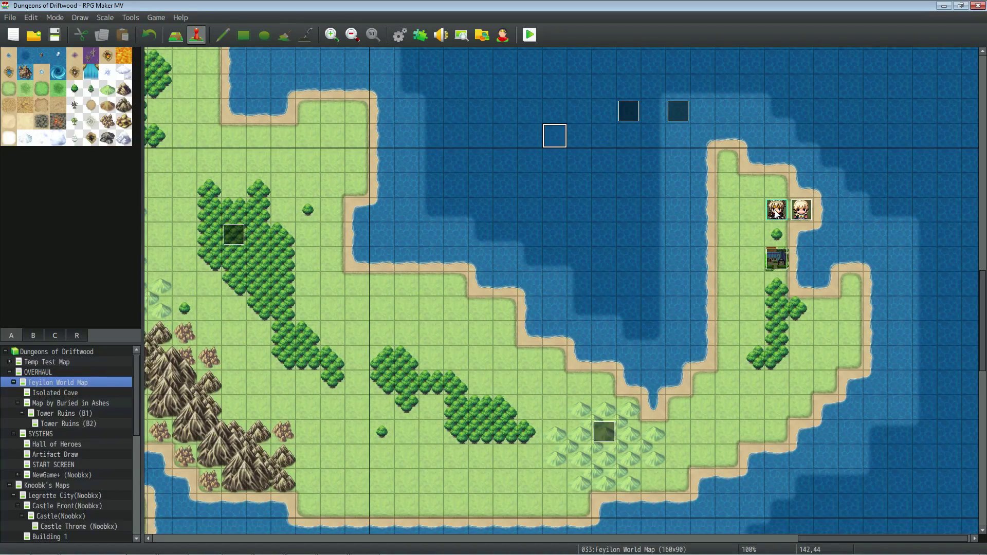
Set the initial level of the Driftwood actor 0003 to 99 in the database and save the change.
left_click(398, 36)
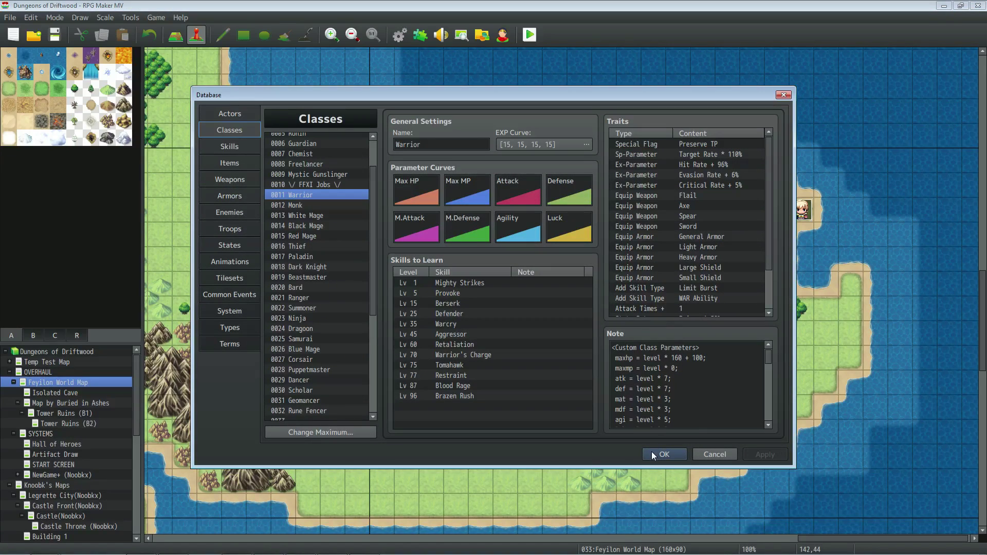
left_click(230, 113)
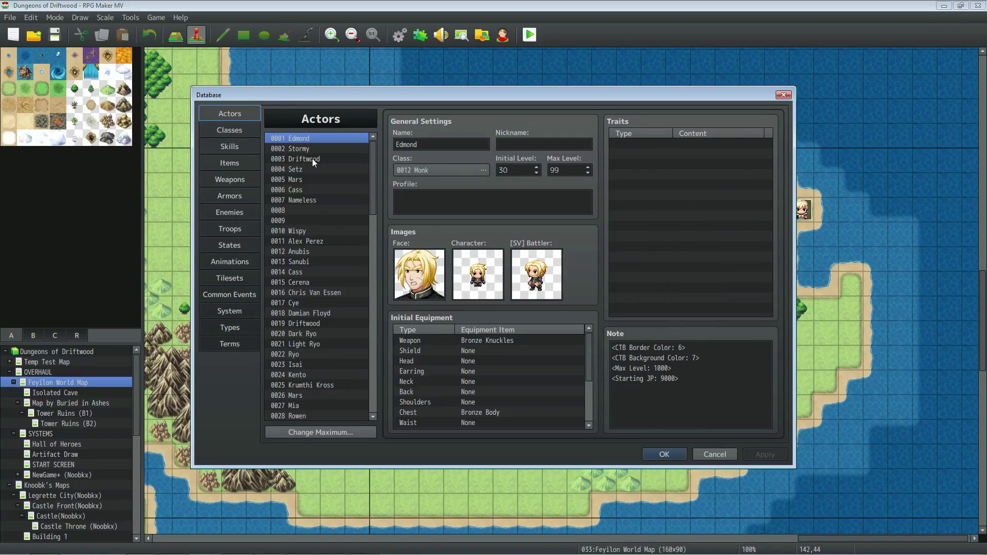
left_click(313, 158)
double_click(519, 173)
type("99")
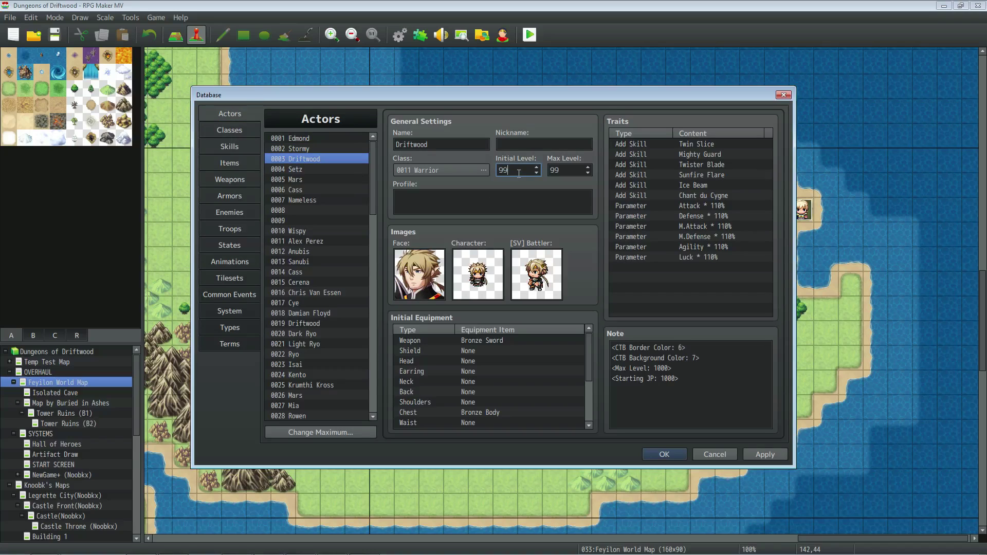
left_click(664, 455)
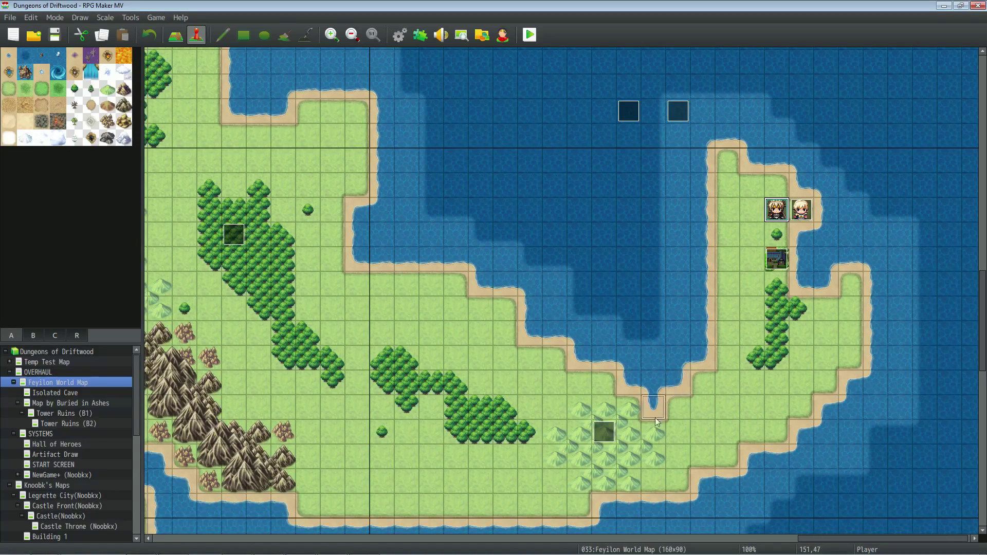
Place the player's starting position beside the southern hills and move it to the grass near the northern coast at 130,44.
right_click(629, 431)
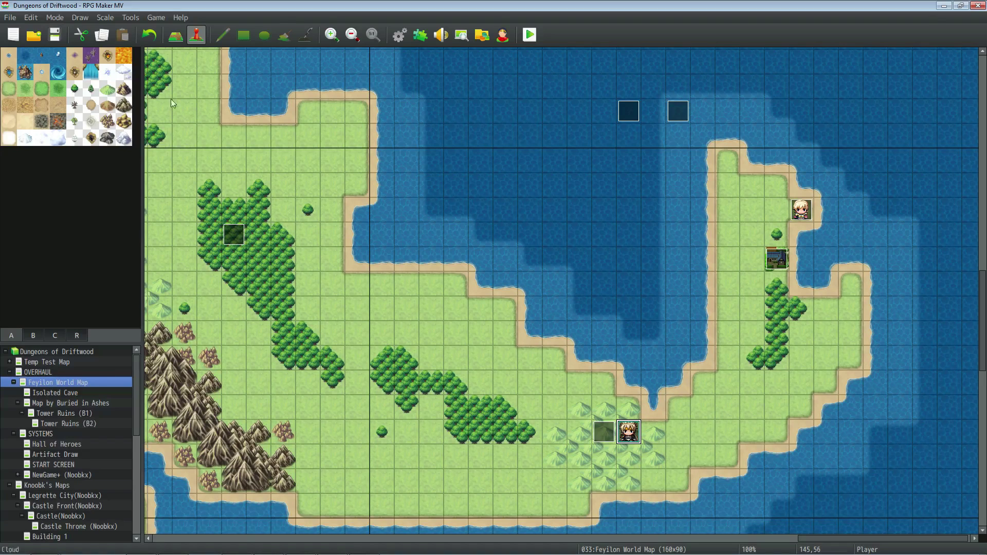
mouse_move(628, 432)
left_mouse_down()
mouse_move(494, 257)
mouse_move(277, 145)
left_mouse_up()
Move the player's starting position to the grass just south of the wooden bridge at 111,36 and save the project.
scroll(412, 233, "up", 5)
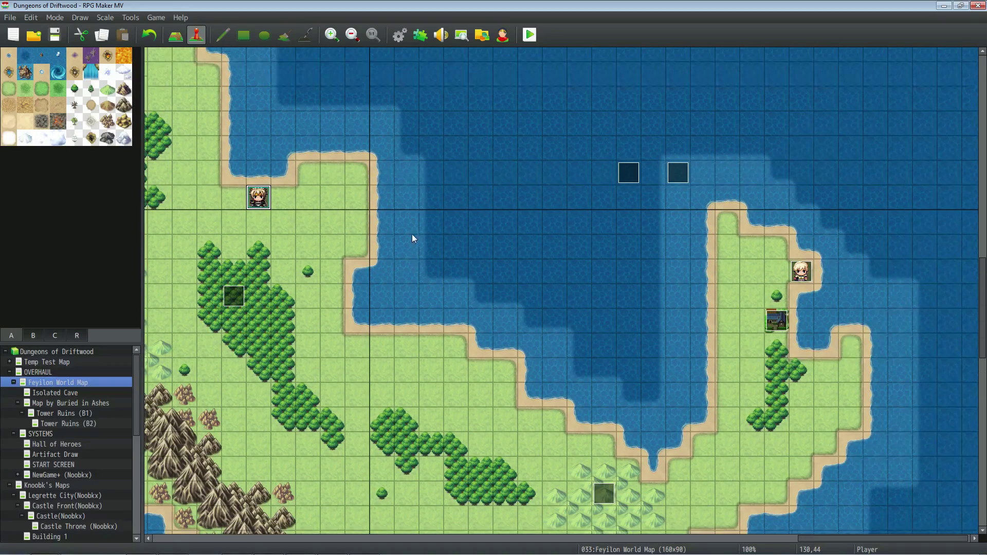
mouse_move(854, 541)
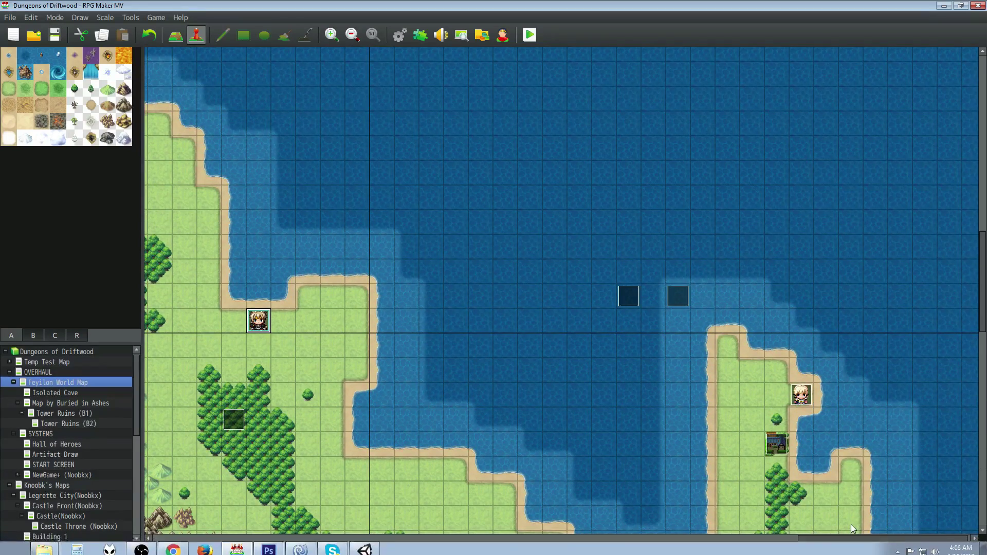
scroll(760, 403, "left", 8, "shift")
scroll(759, 403, "up", 6)
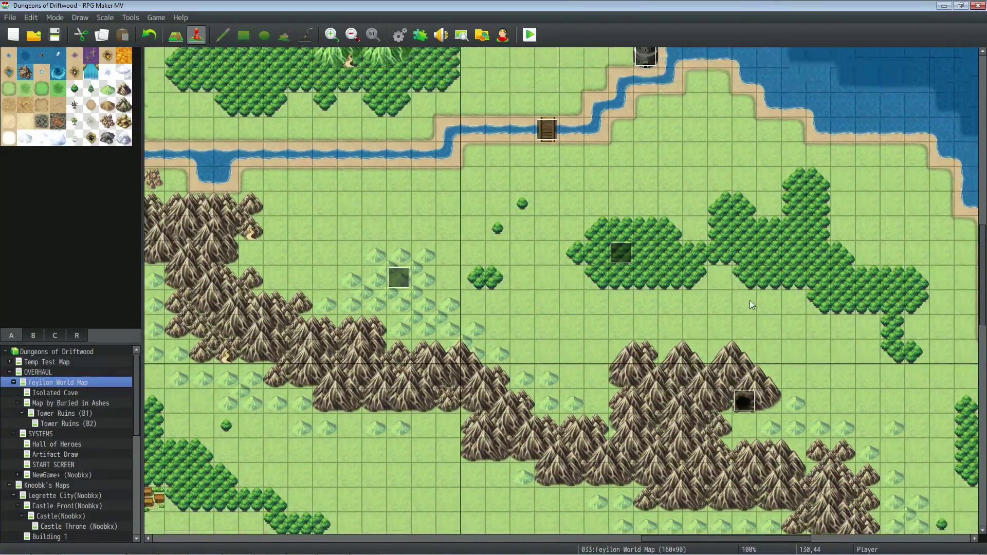
scroll(618, 287, "down", 2)
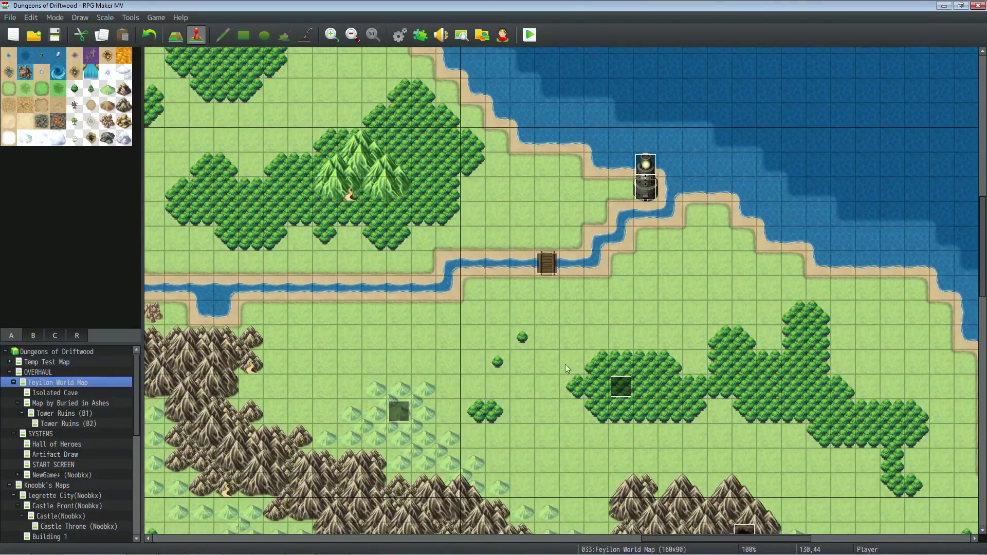
scroll(566, 364, "up", 2)
right_click(547, 350)
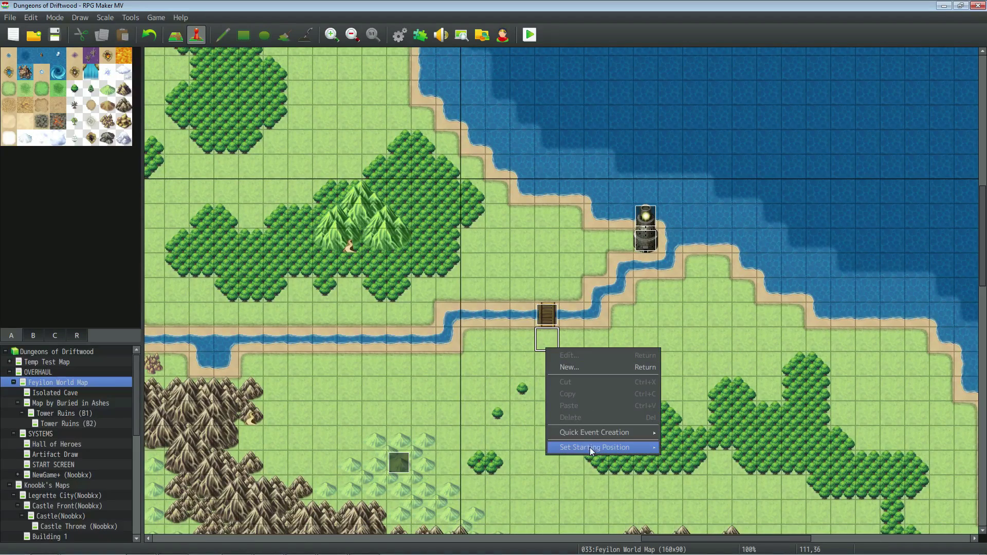
mouse_move(590, 447)
left_click(668, 447)
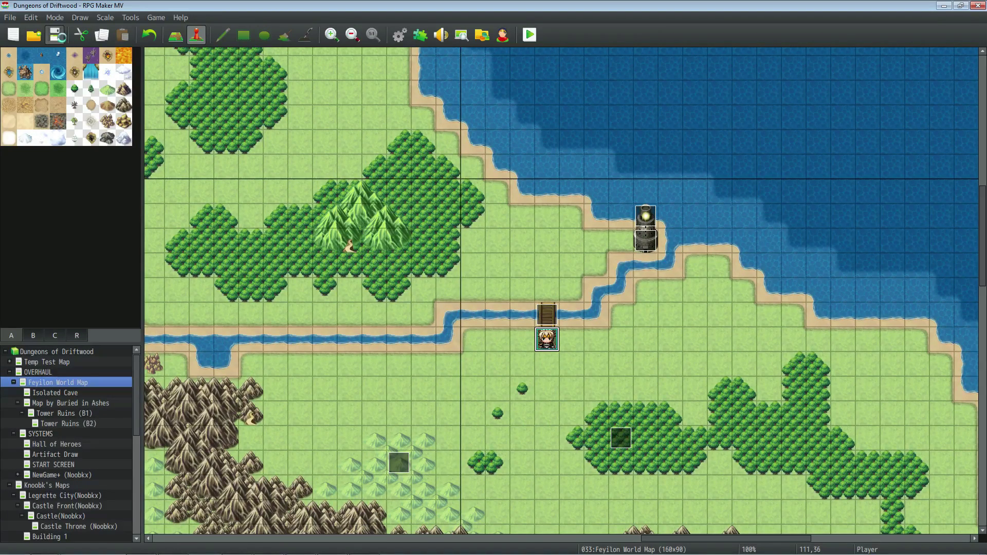
Start a playtest in a maximized window, dismiss the opening messages and enter the Toll Bridge battle.
left_click(530, 35)
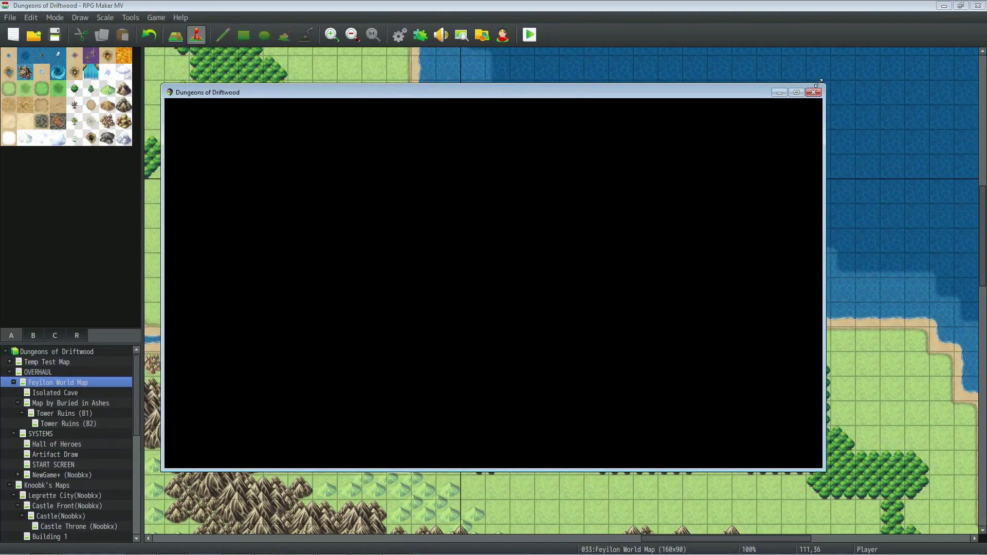
left_click(796, 92)
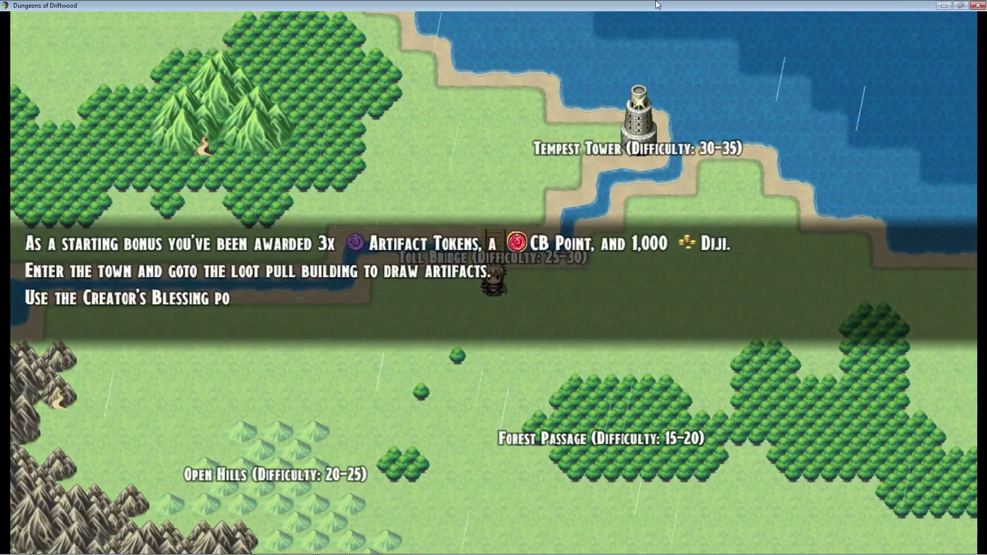
key("Return")
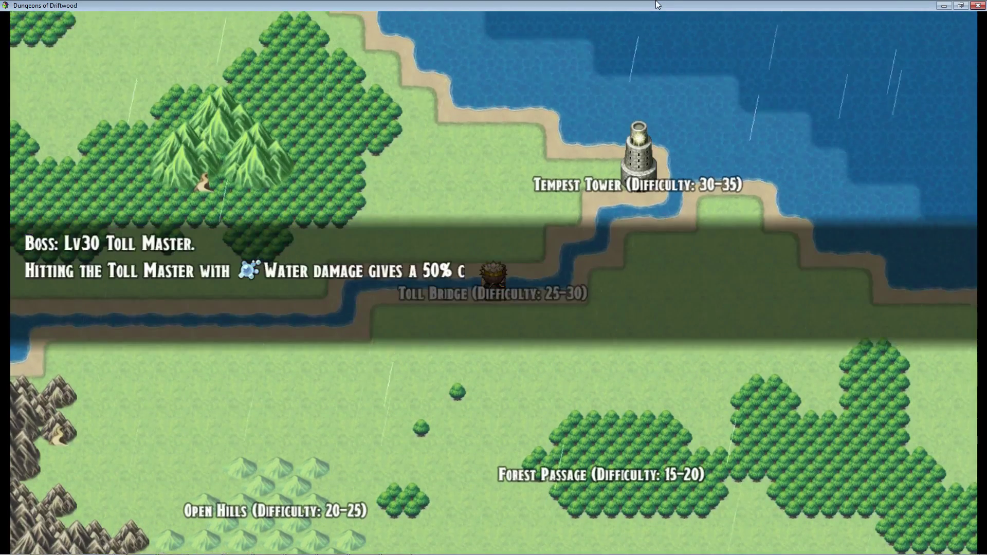
key("Return")
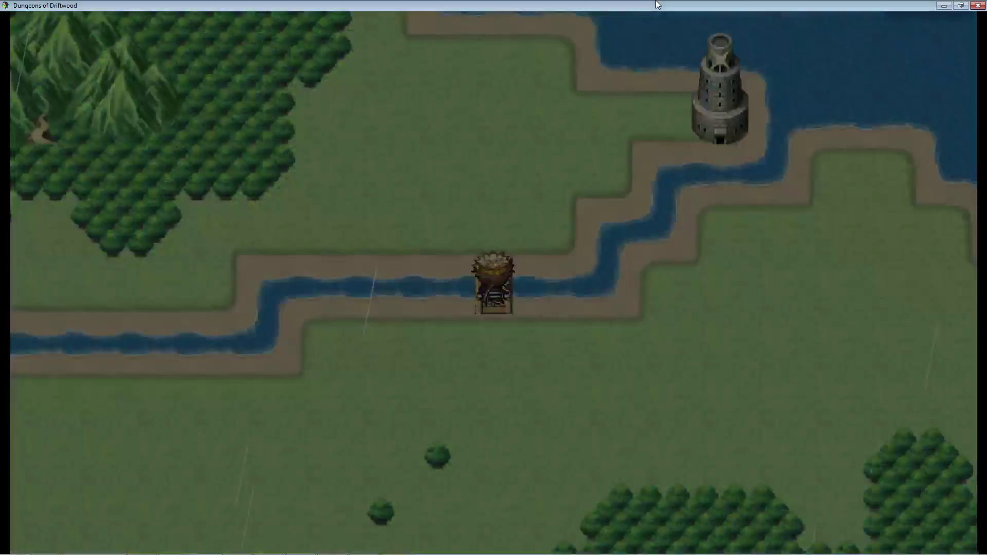
Use the Warrior ability Mighty Strikes on Driftwood.
key("Down")
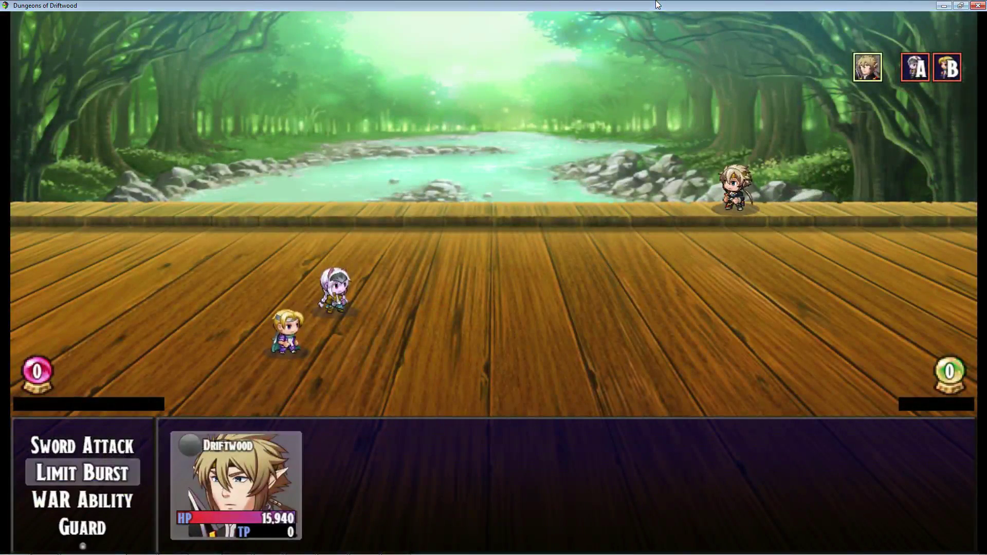
key("Down")
key("Up")
key("Down")
key("Return")
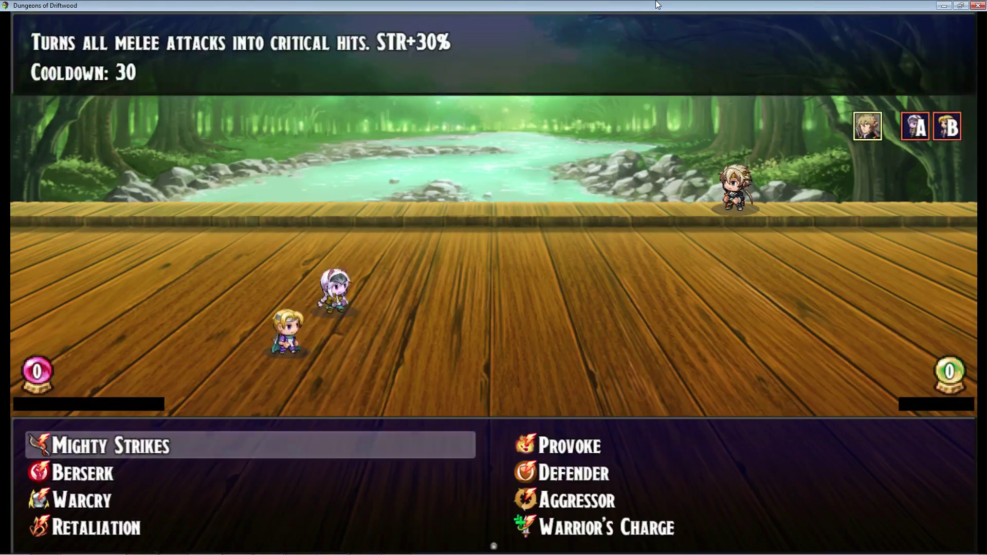
key("Return")
key("Return")
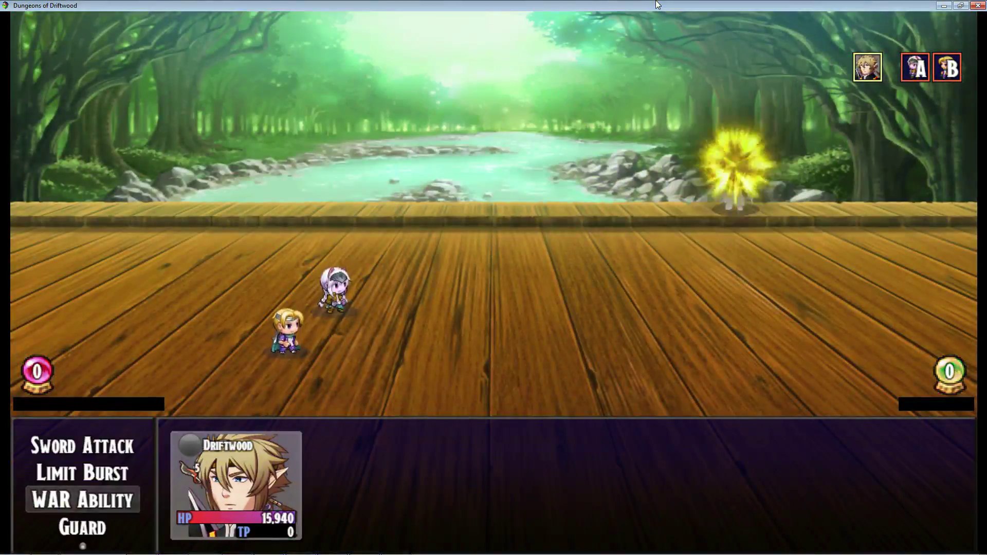
Hit bandit A with Sword Attack, then select bandit B as a Sword Attack target and cancel it.
key("Up")
key("Up")
key("Return")
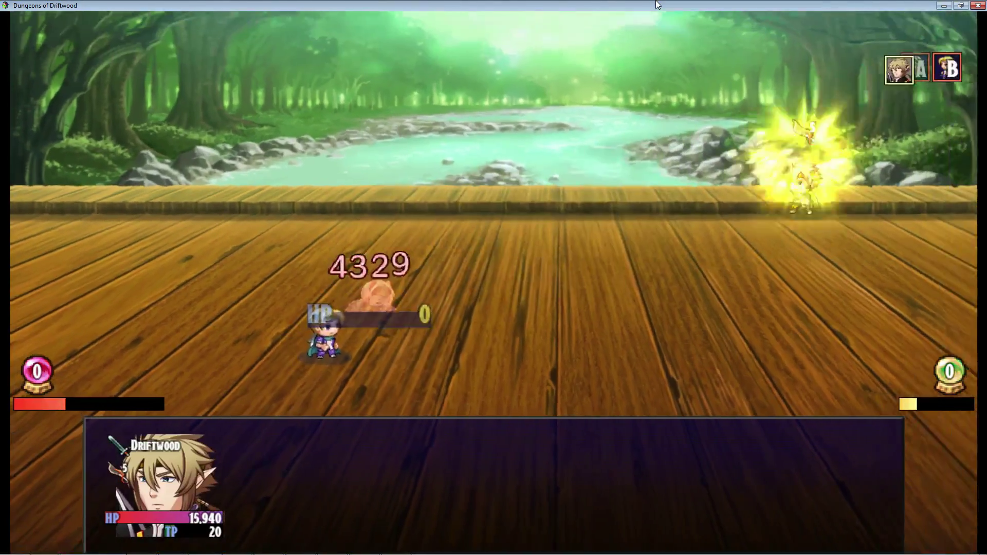
key("Return")
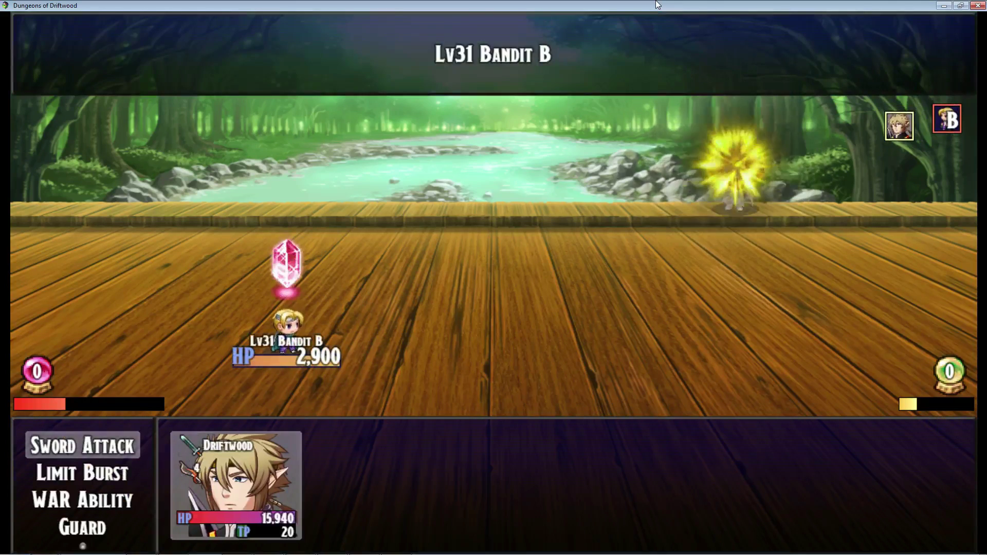
key("Return")
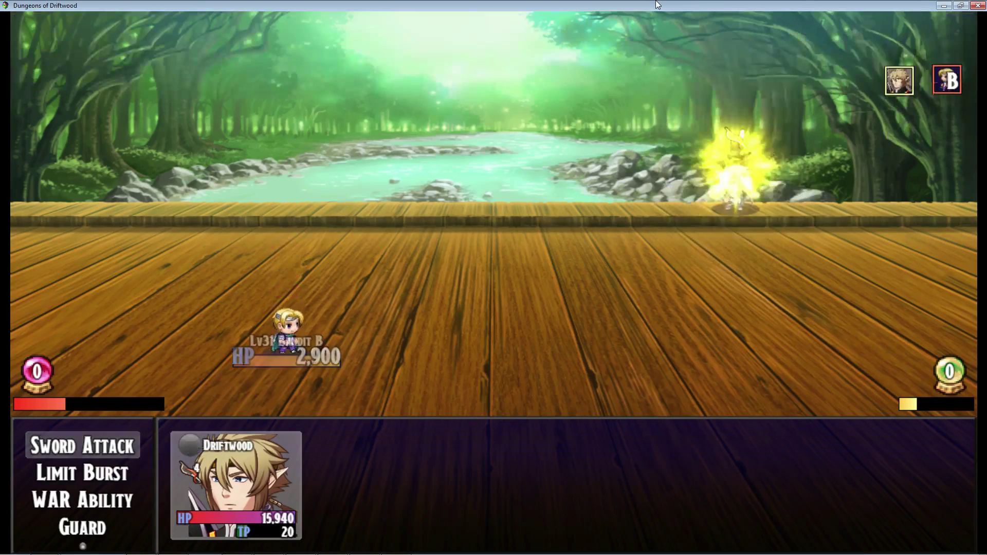
Use the Warrior ability Provoke on bandit B.
key("Down")
key("Down")
key("Return")
key("Right")
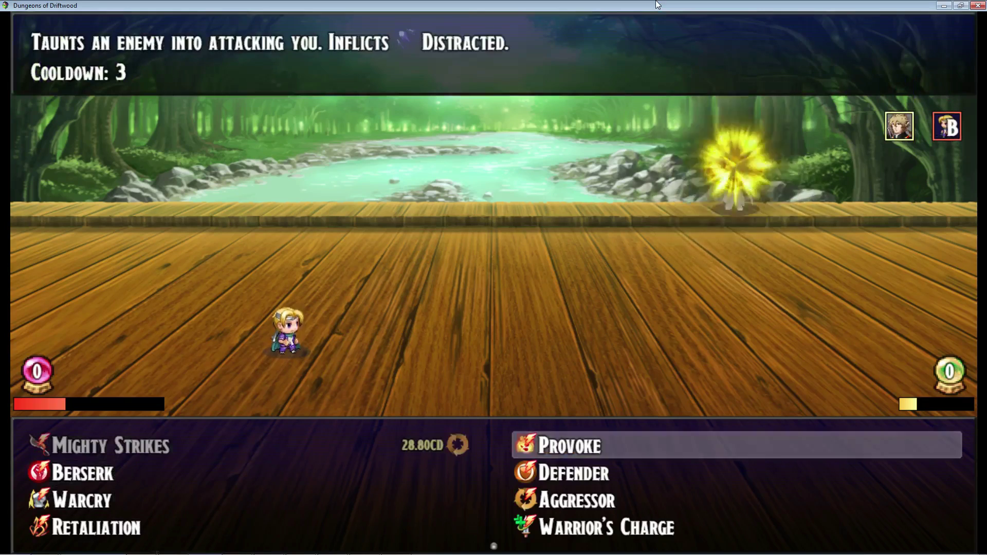
key("Return")
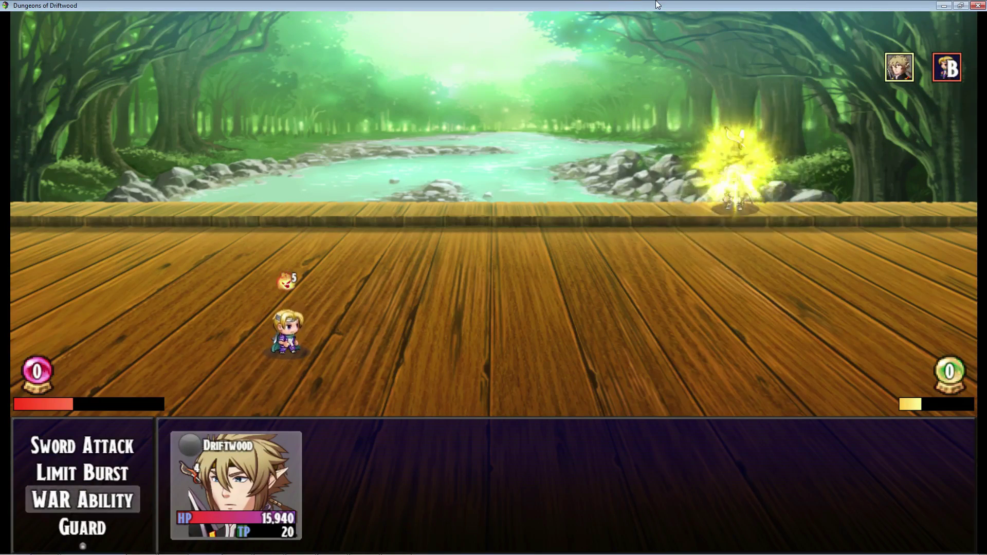
Apply the Warrior abilities Berserk and Defender to Driftwood one after the other.
key("Return")
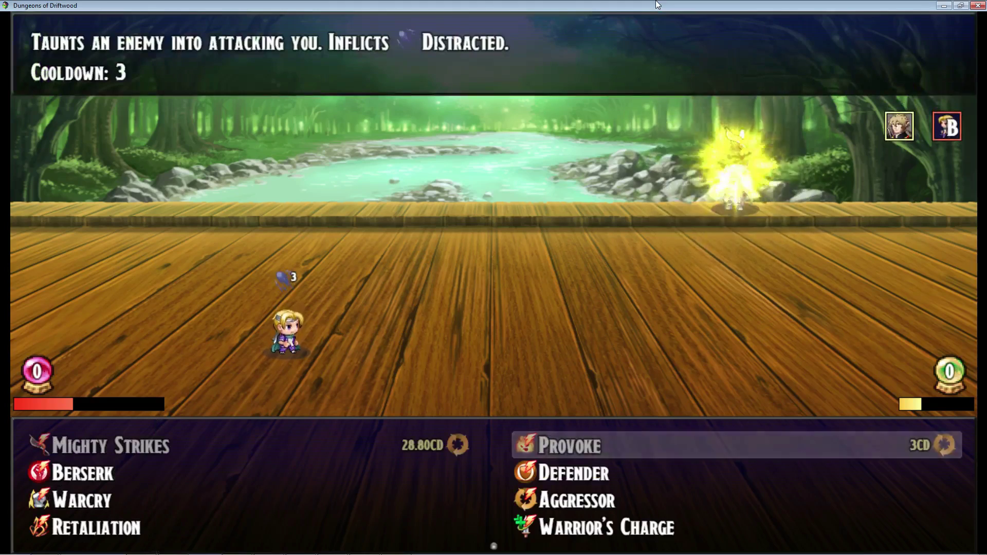
key("Right")
key("Return")
key("Return")
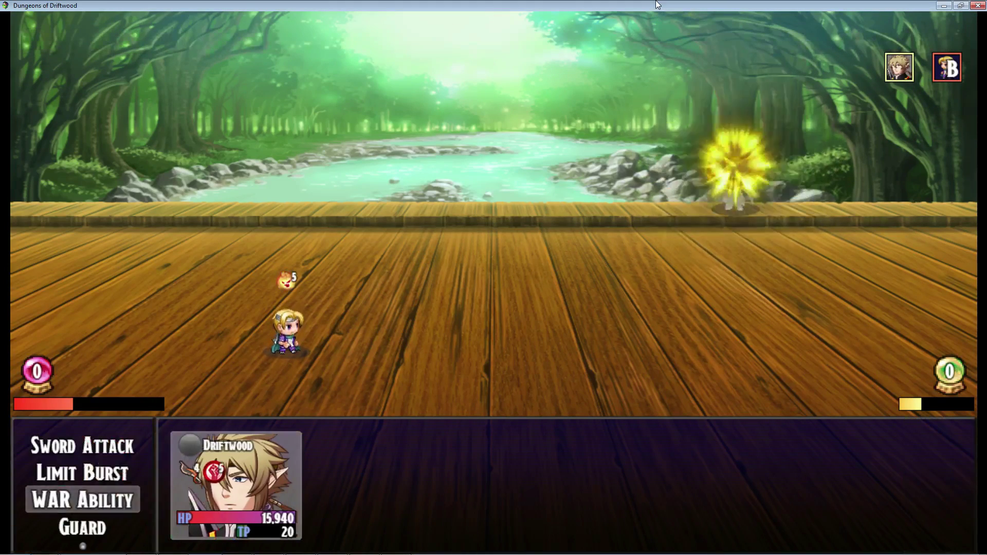
key("Return")
key("Right")
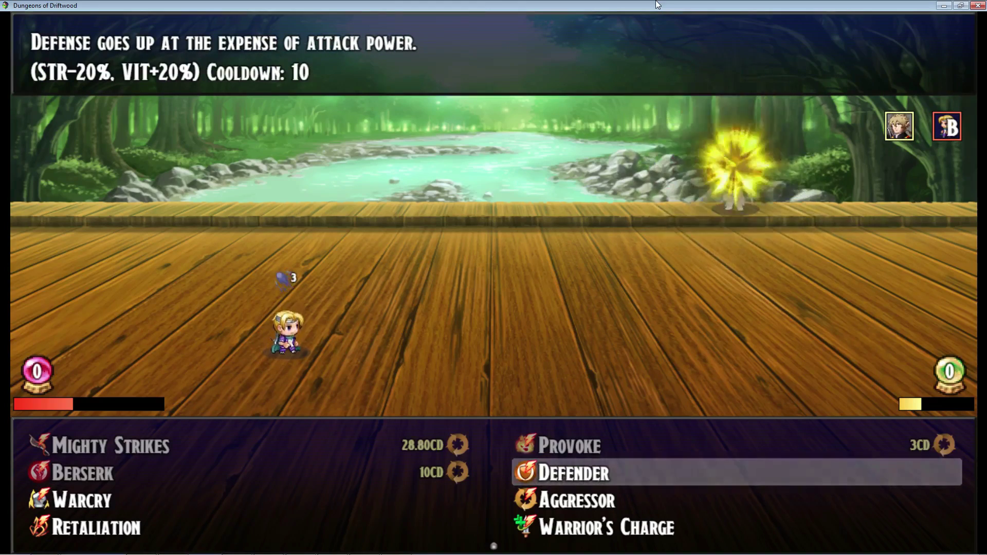
key("Return")
key("Return")
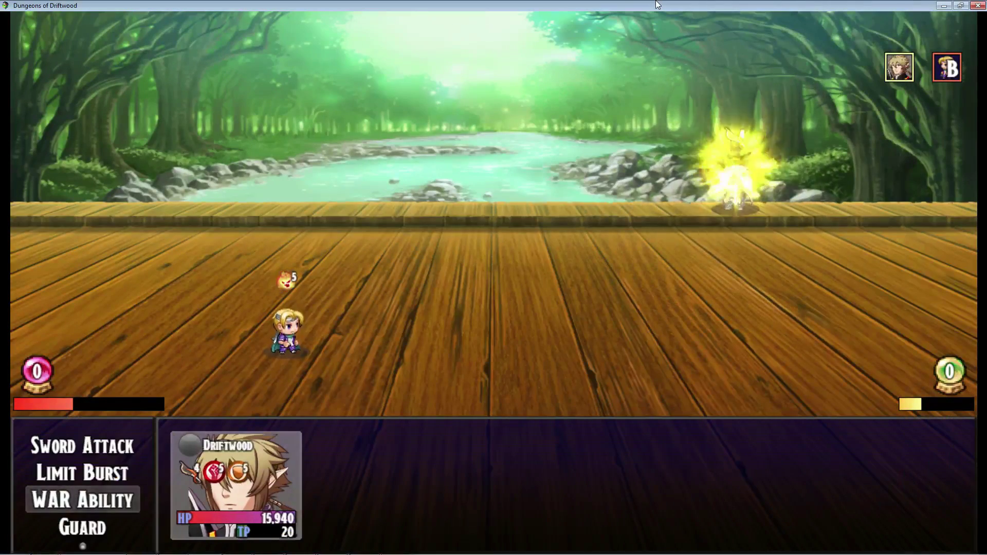
Compare the descriptions of Berserk and Defender, then use the Warrior ability Warcry.
key("Return")
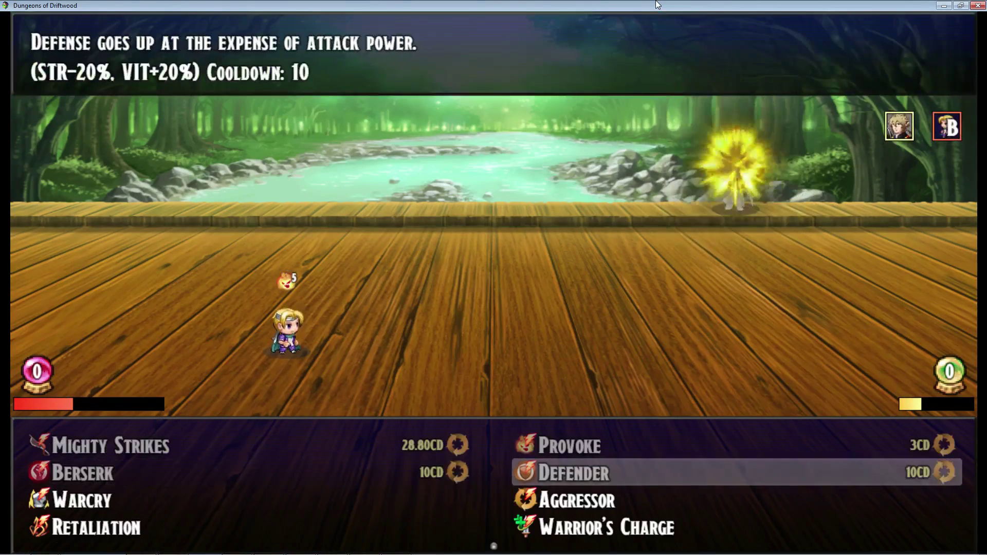
key("Left")
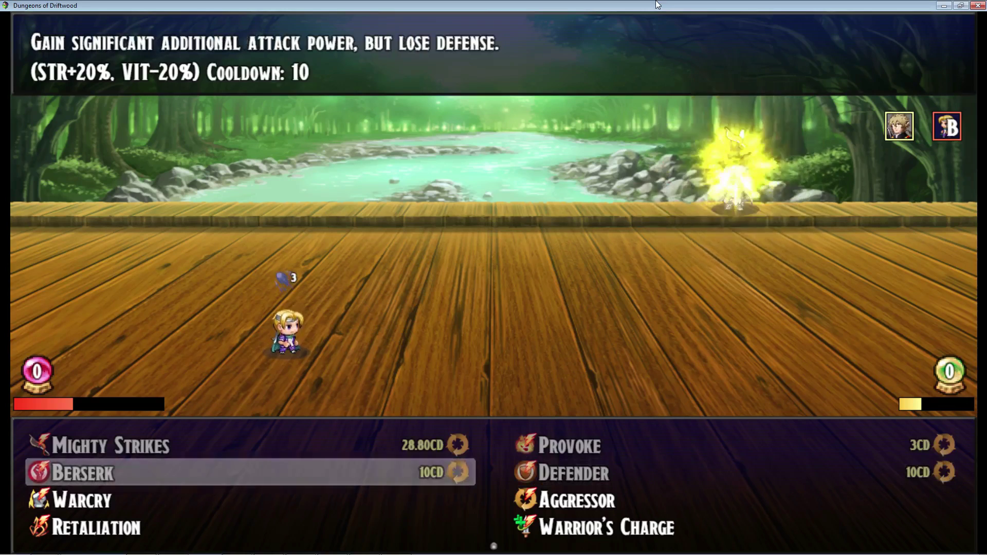
key("Right")
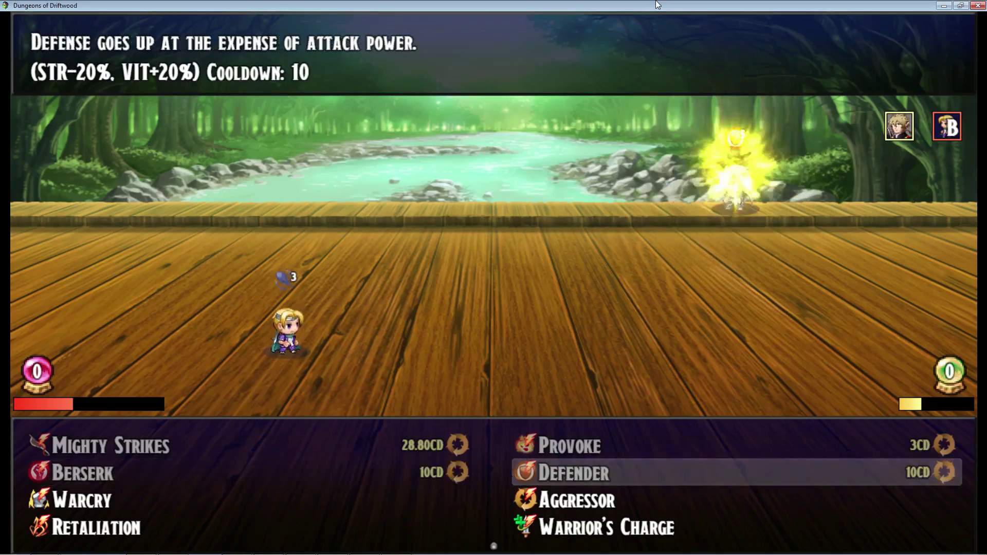
key("Left")
key("Down")
key("Return")
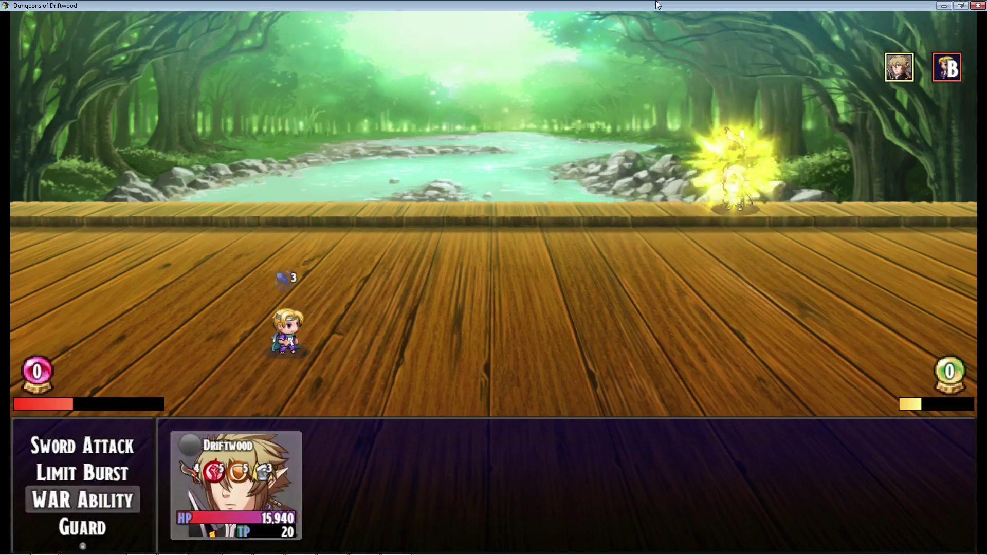
Apply the Warrior abilities Aggressor and Retaliation to Driftwood.
key("Return")
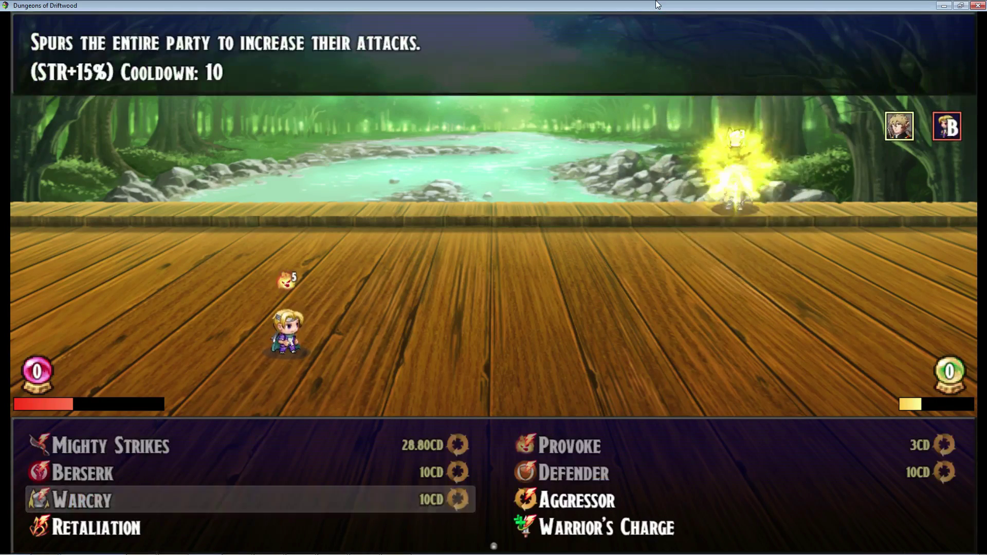
key("Right")
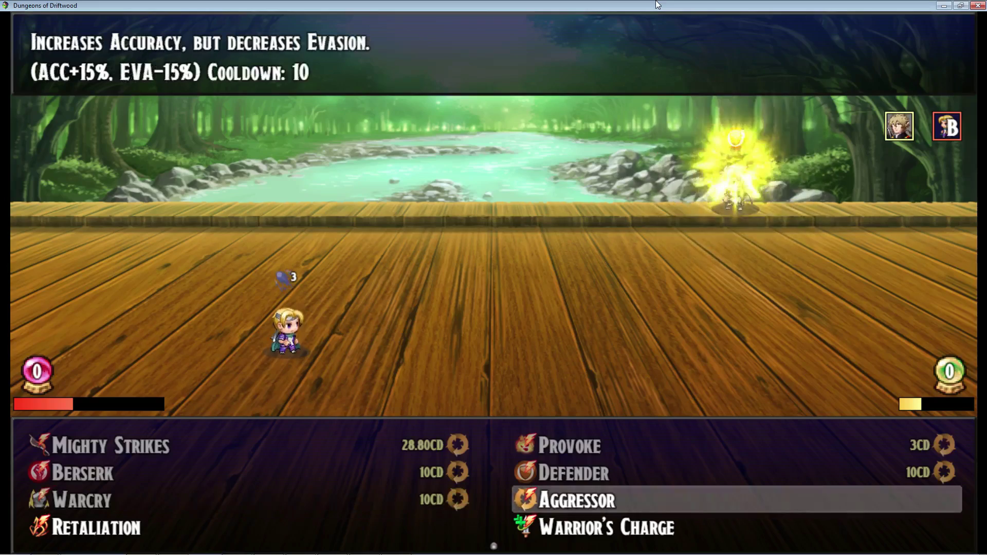
key("Return")
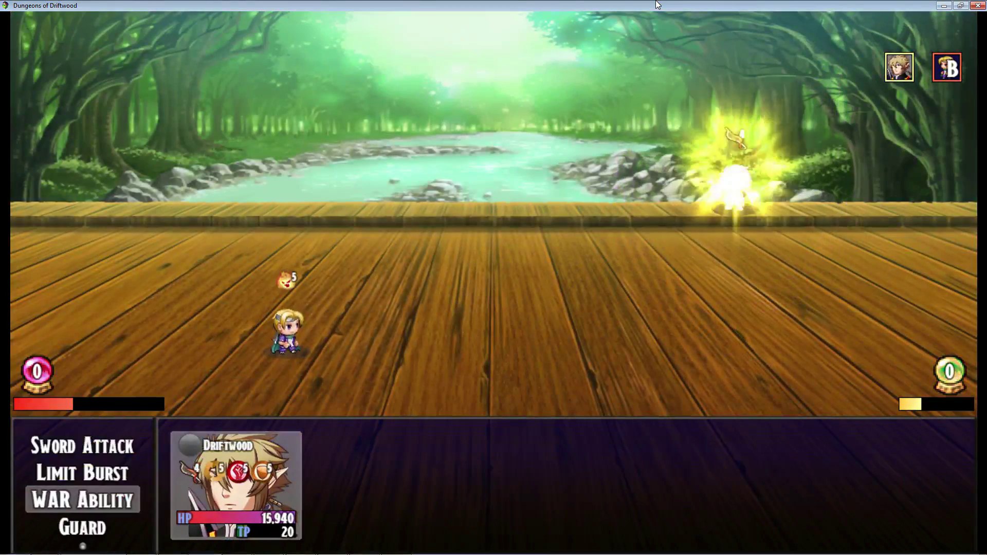
key("Return")
key("Right")
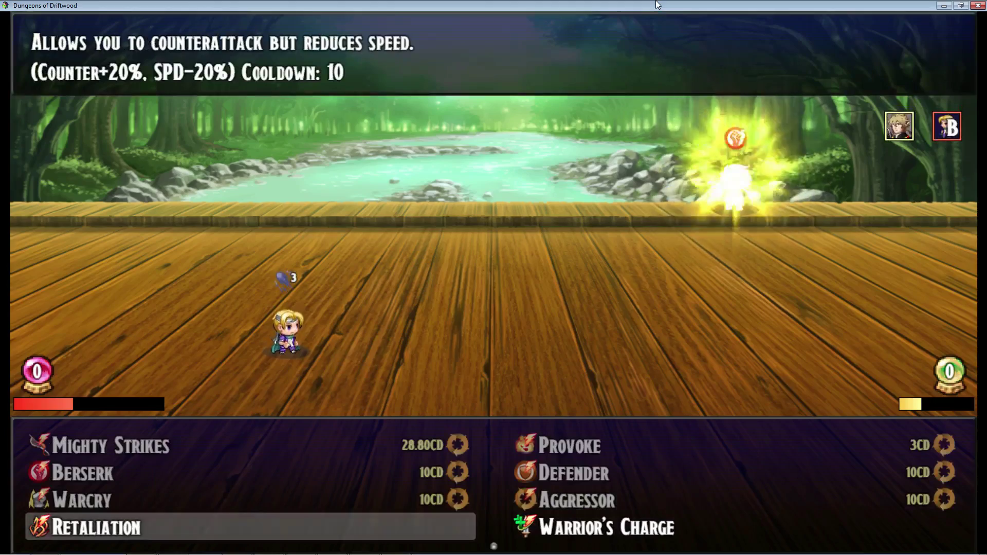
key("Return")
key("Return")
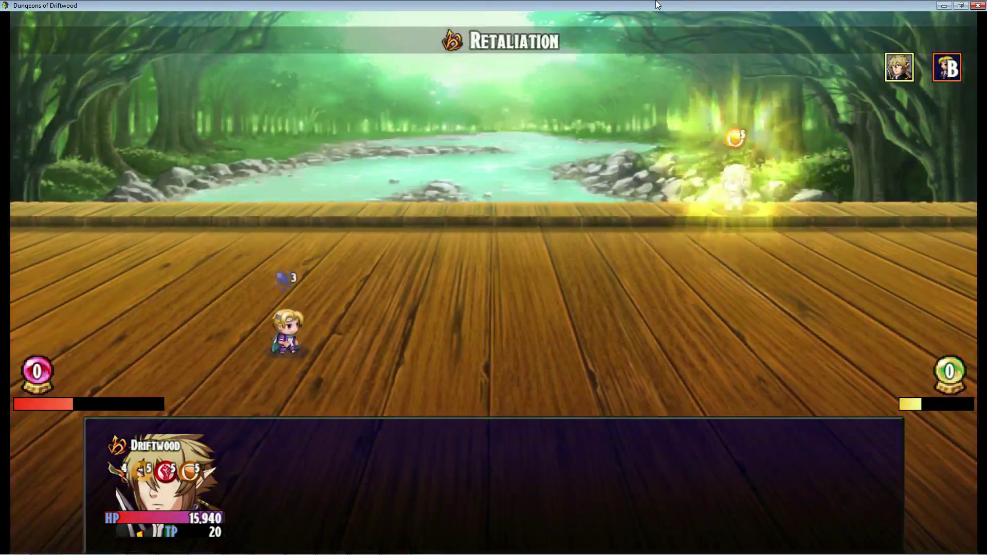
Use the Warrior ability Warrior's Charge on Driftwood.
key("Return")
key("Right")
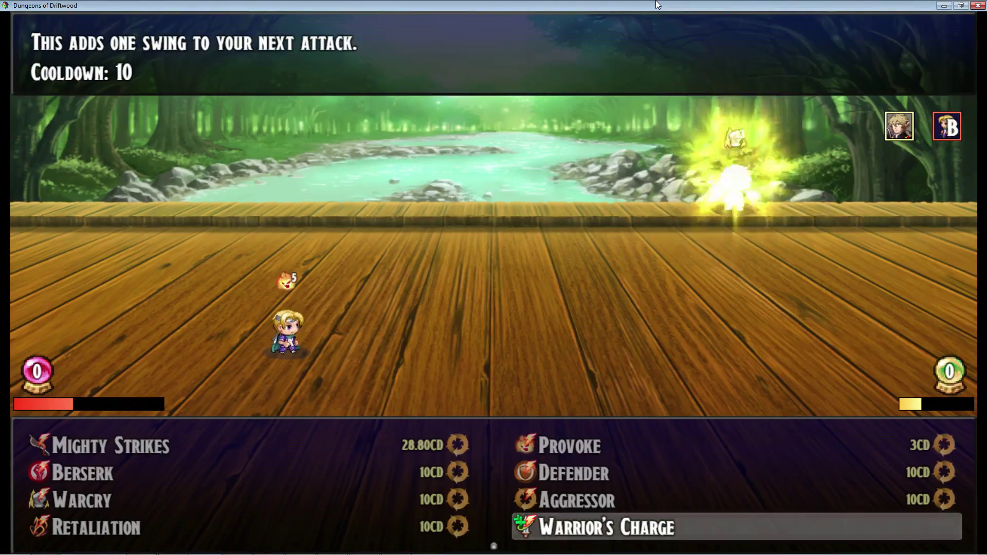
key("Return")
key("Return")
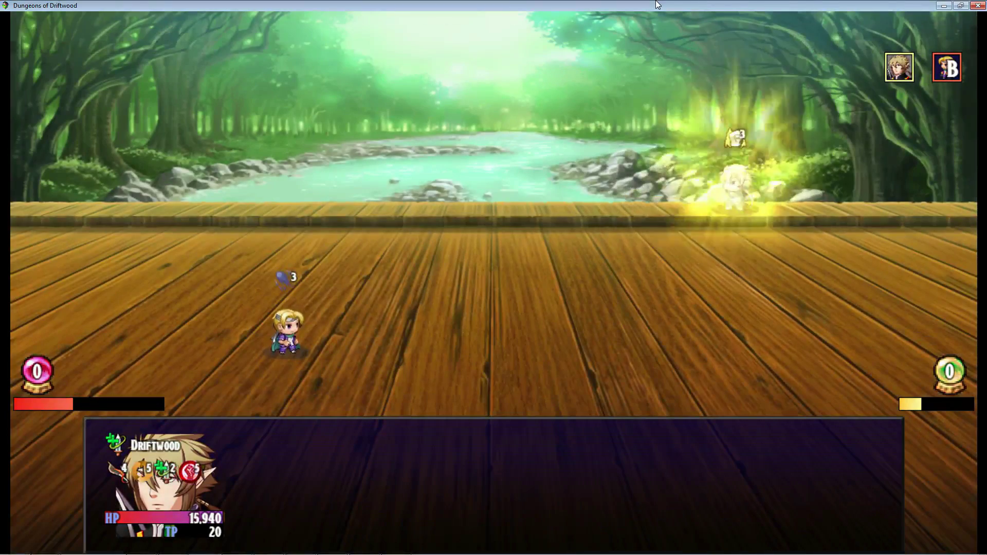
Read the descriptions of the Warrior abilities Tomahawk and Restraint.
key("Return")
key("Down")
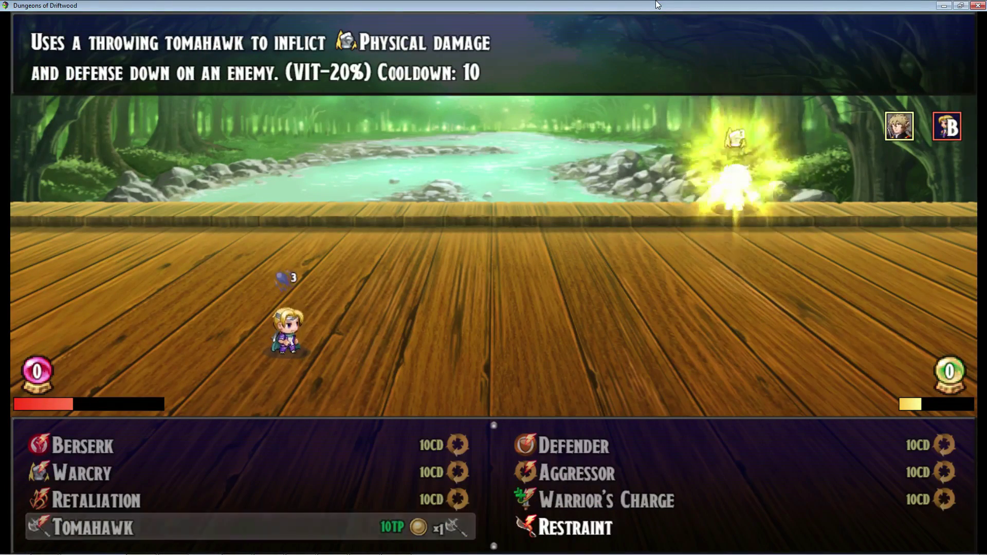
key("Right")
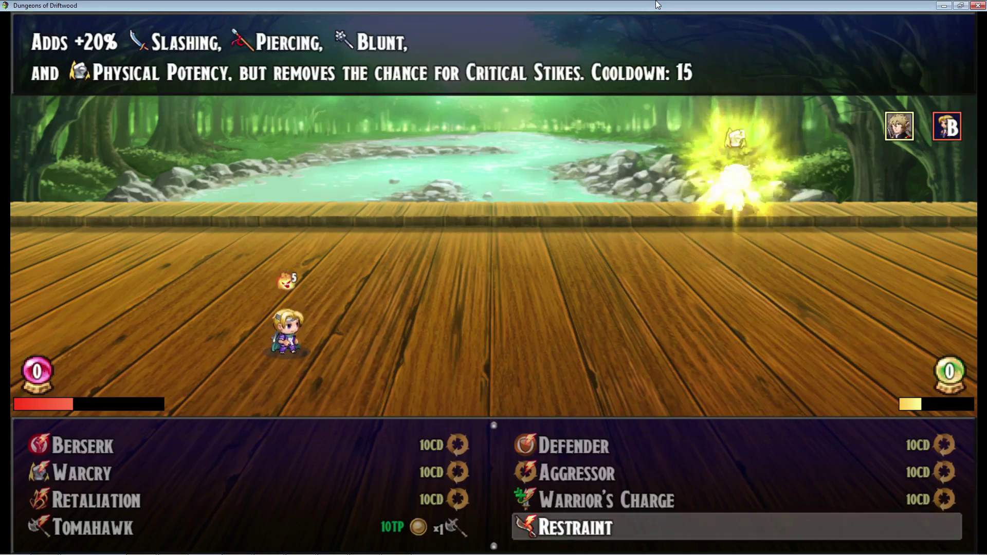
key("Return")
key("Return")
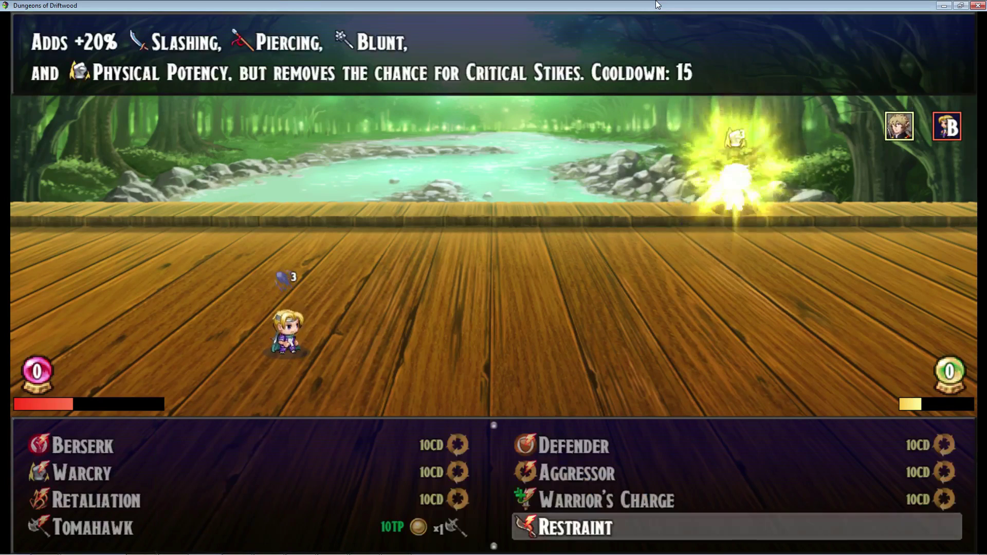
key("Down")
key("Up")
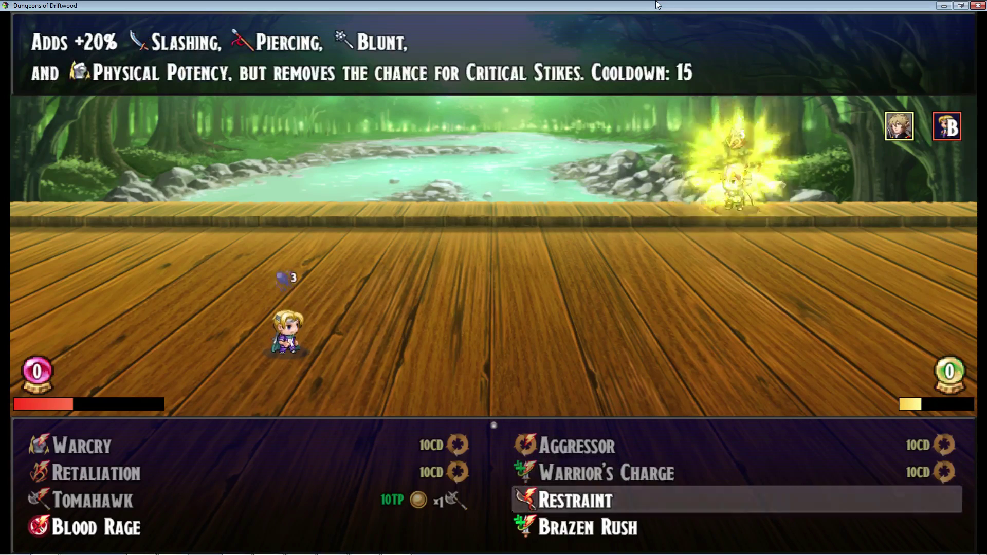
Compare the descriptions of Brazen Rush and Blood Rage, then use the Warrior ability Blood Rage.
key("Down")
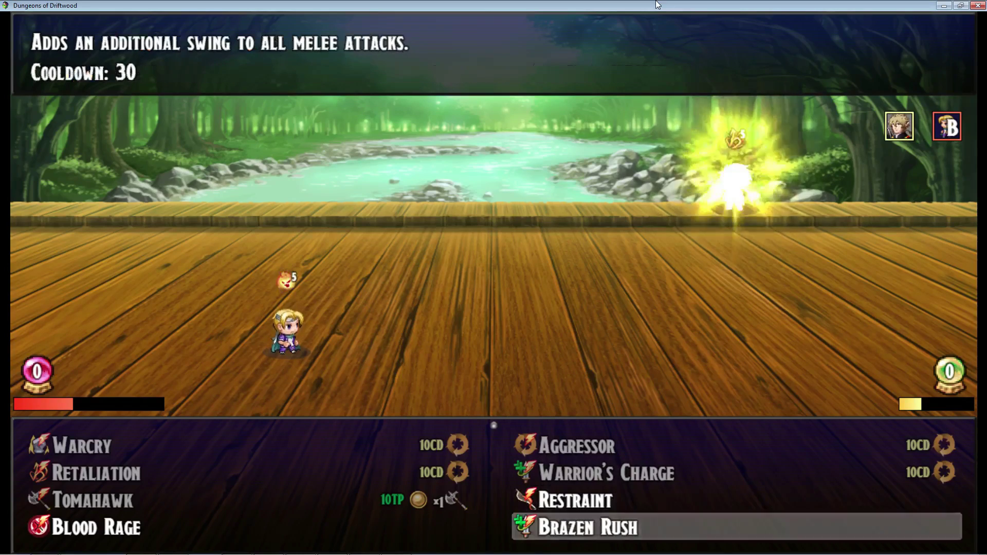
key("Left")
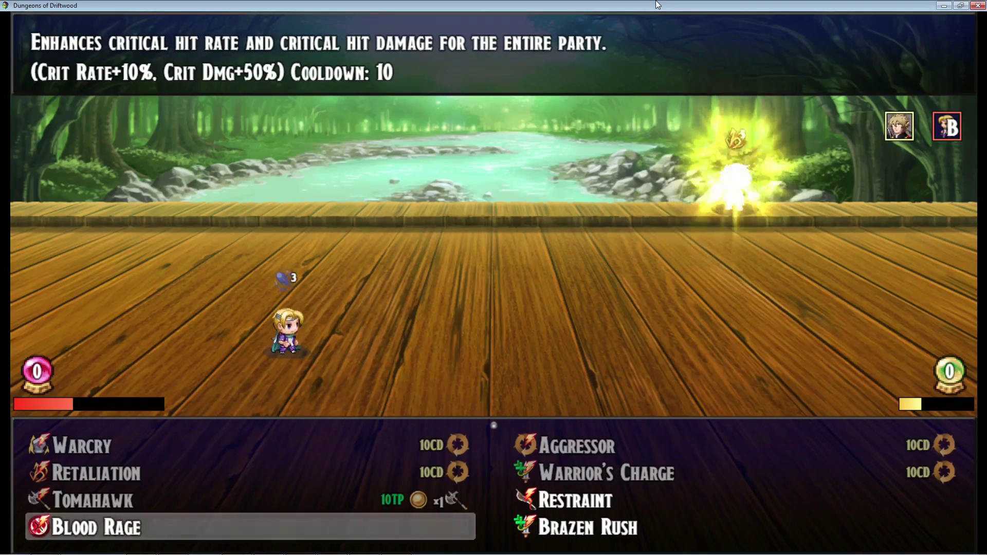
key("Right")
key("Up")
key("Right")
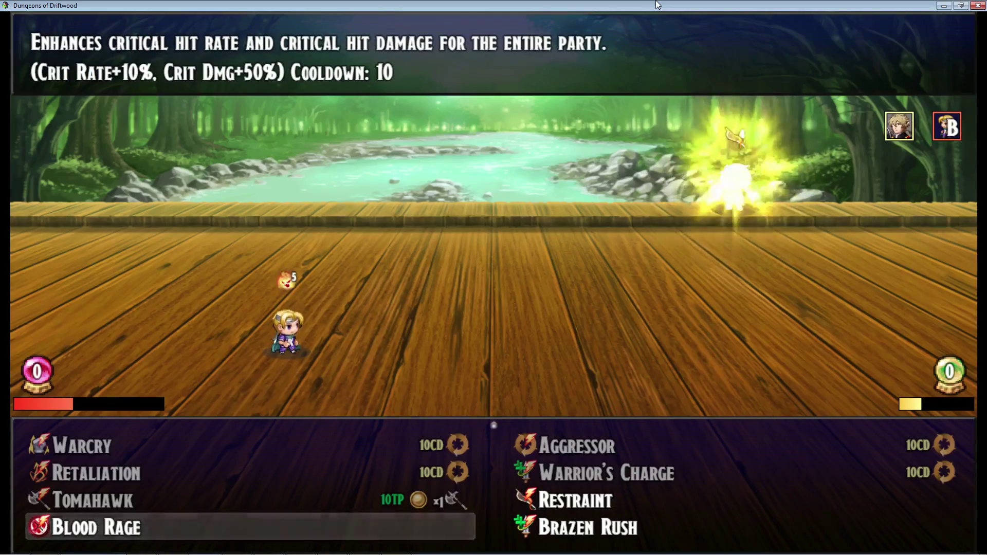
key("Return")
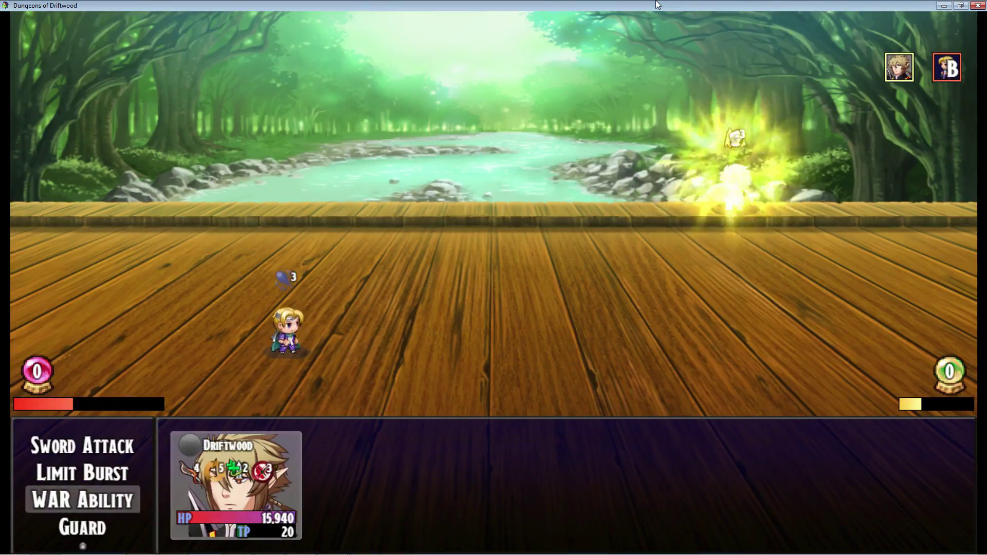
Review the Warrior ability list from Mighty Strikes to Blood Rage, checking which abilities are on cooldown.
key("Return")
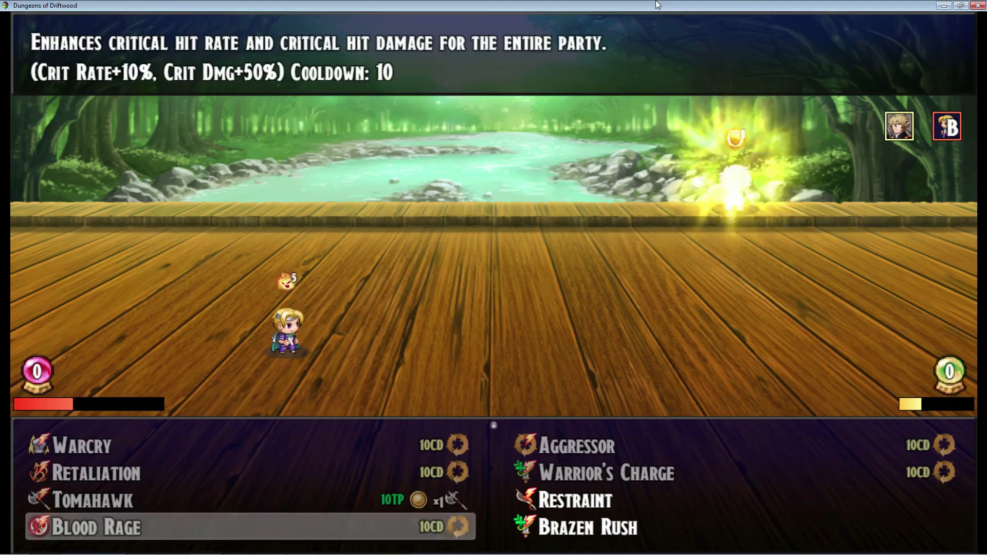
key("Up")
key("Up")
key("Up")
key("Up")
key("Up")
key("Down")
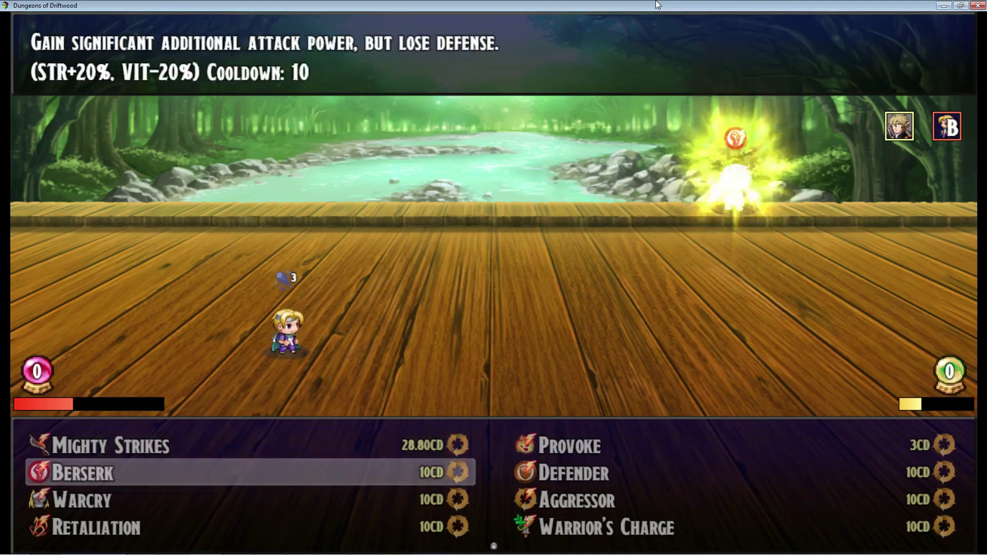
key("Down")
key("Down")
key("Down")
key("Down")
key("Up")
key("Down")
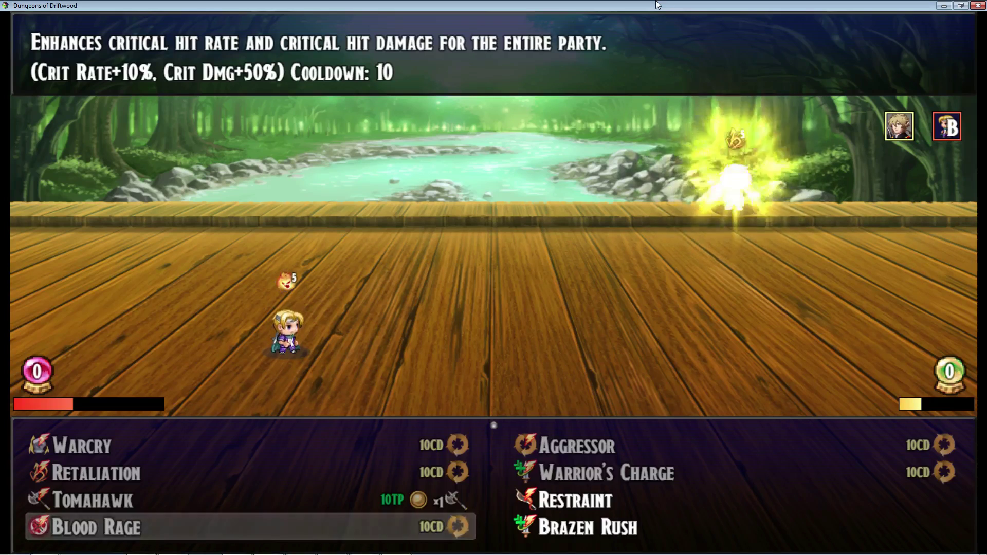
Use the Warrior ability Brazen Rush on Driftwood.
key("Right")
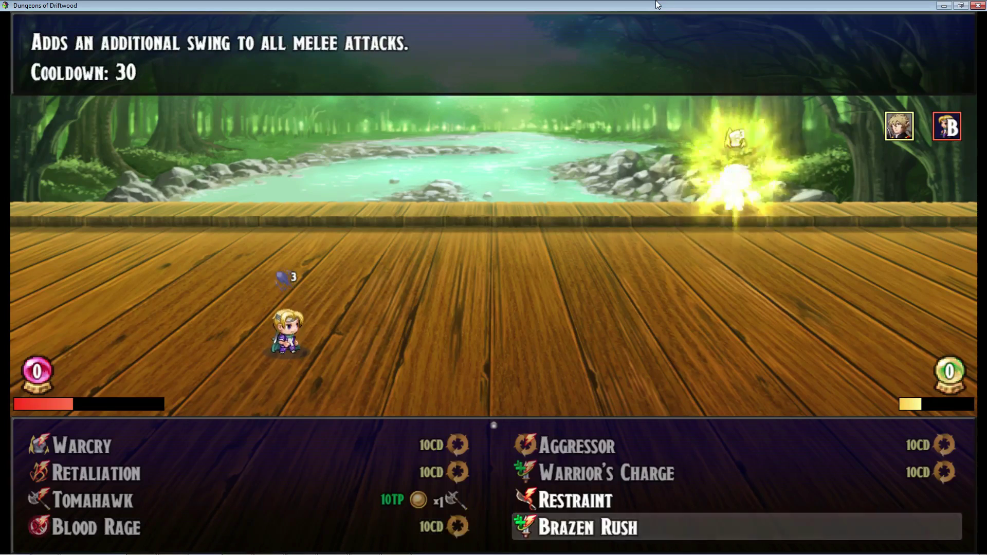
key("Return")
key("Return")
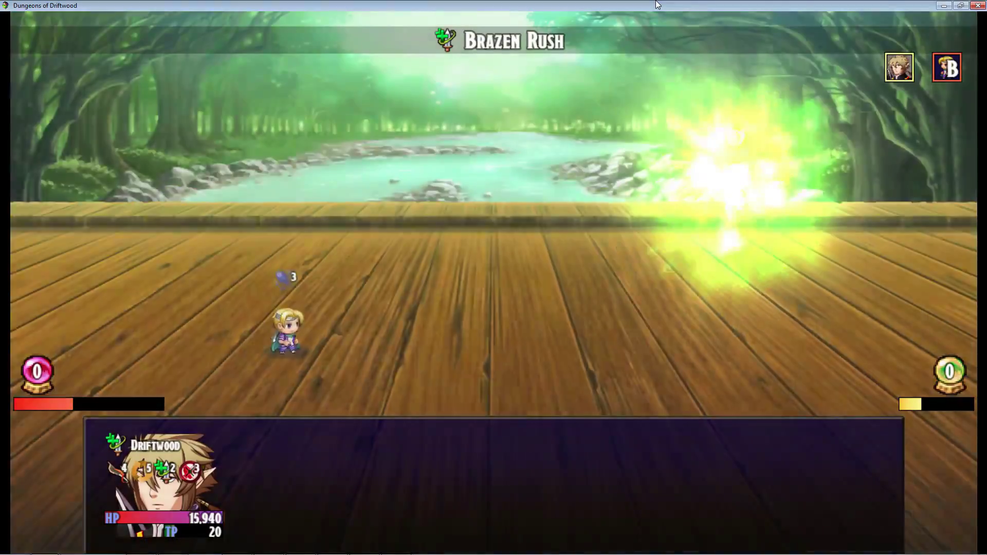
Make Driftwood strike the enemy with a Sword Attack.
key("Up")
key("Up")
key("Up")
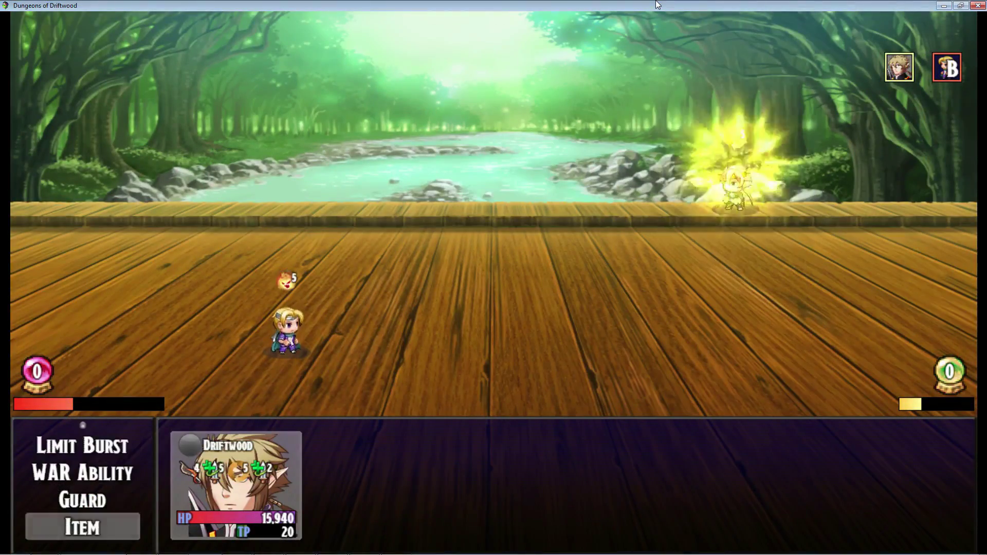
key("Down")
key("Return")
key("Return")
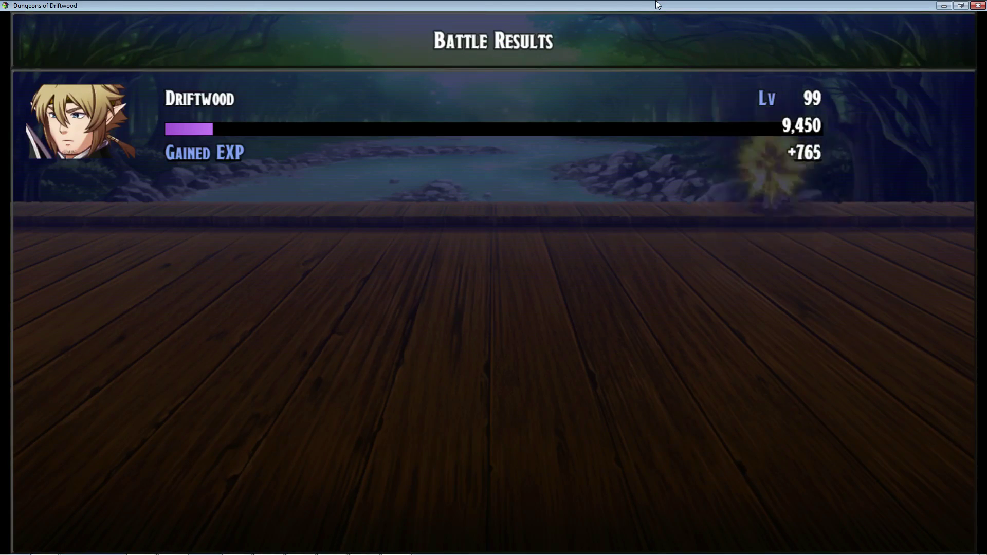
Go through the battle results and the battle spoils, then leave the battle.
key("Return")
key("Return")
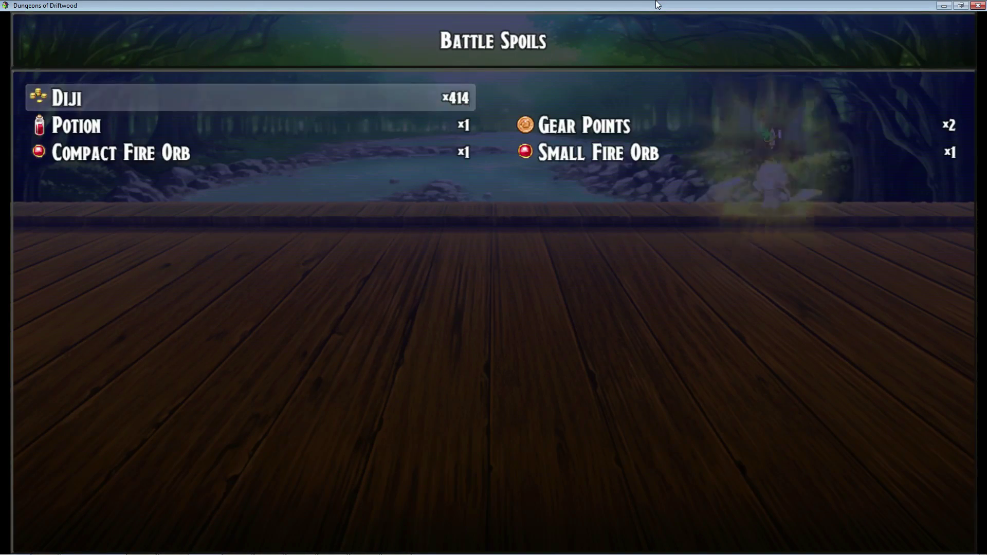
key("Right")
key("Down")
key("Left")
key("Return")
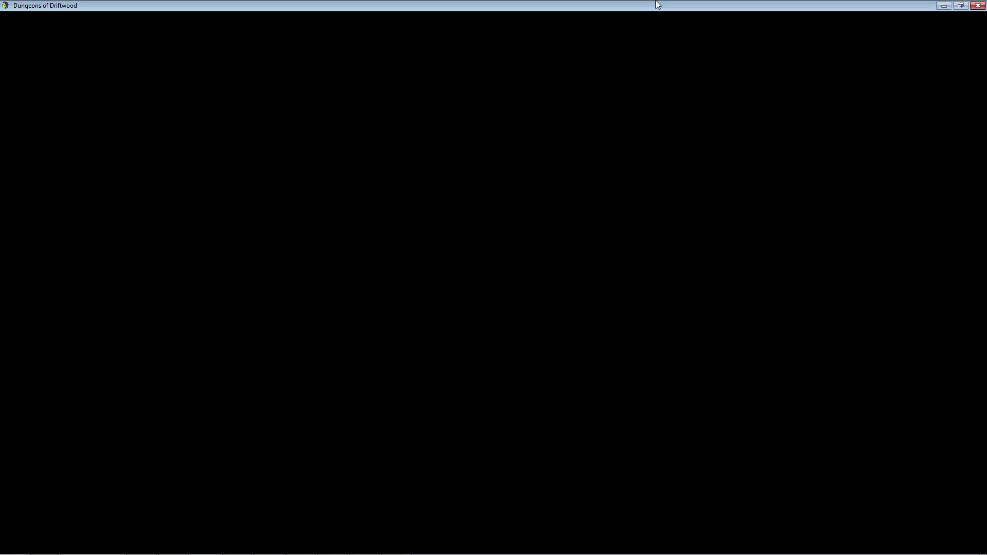